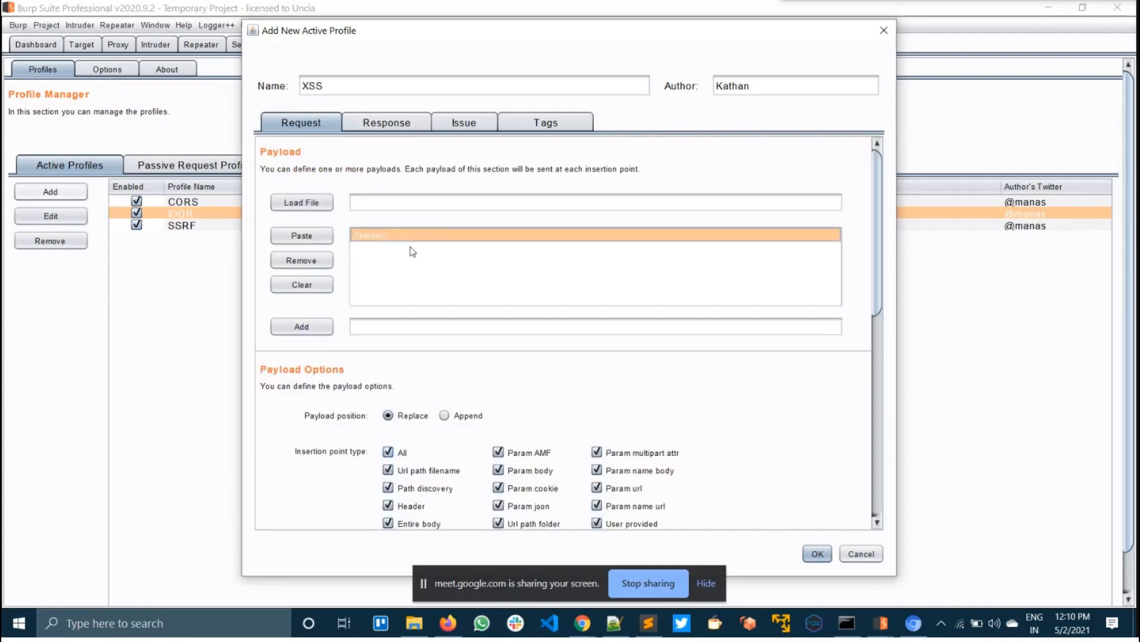
{"action": "scroll", "coordinate": [481, 374], "scroll_direction": "down", "scroll_amount": 10}
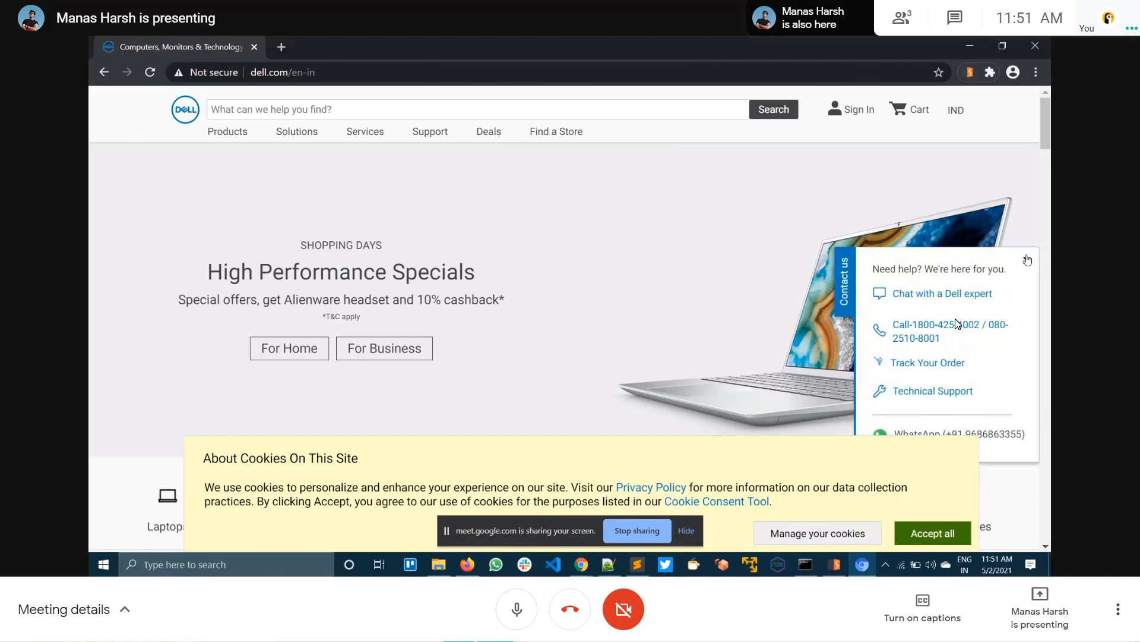
Close the Contact us panel on the Dell home page, and mute and unmute the meeting microphone
{"action": "left_click", "coordinate": [1027, 261]}
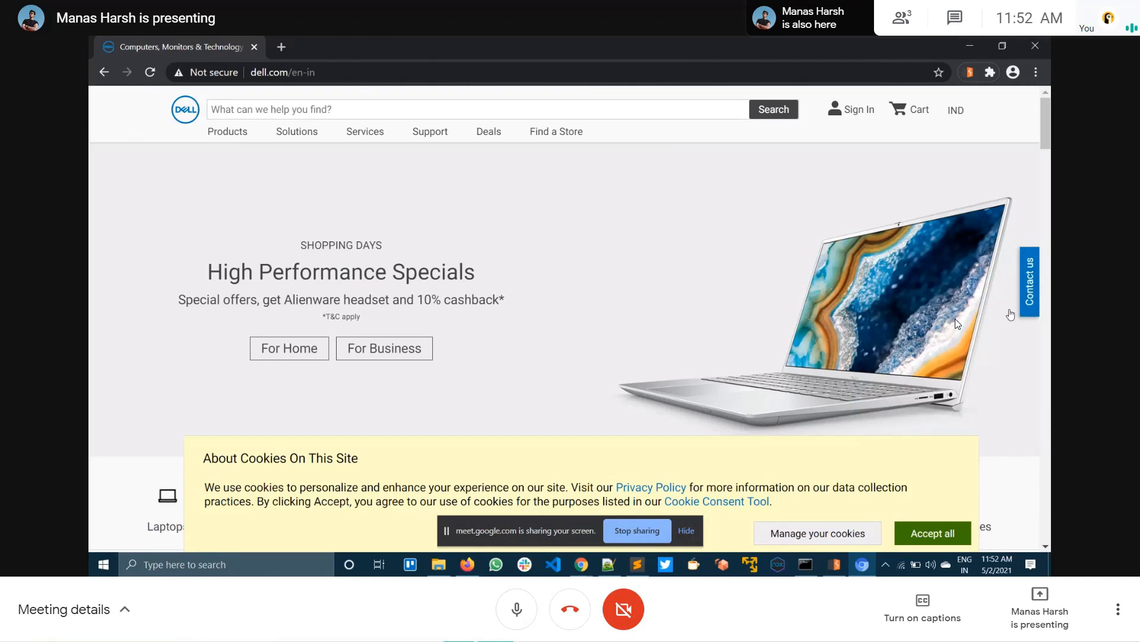
{"action": "left_click", "coordinate": [839, 566]}
{"action": "left_click", "coordinate": [859, 568]}
{"action": "left_click", "coordinate": [517, 617]}
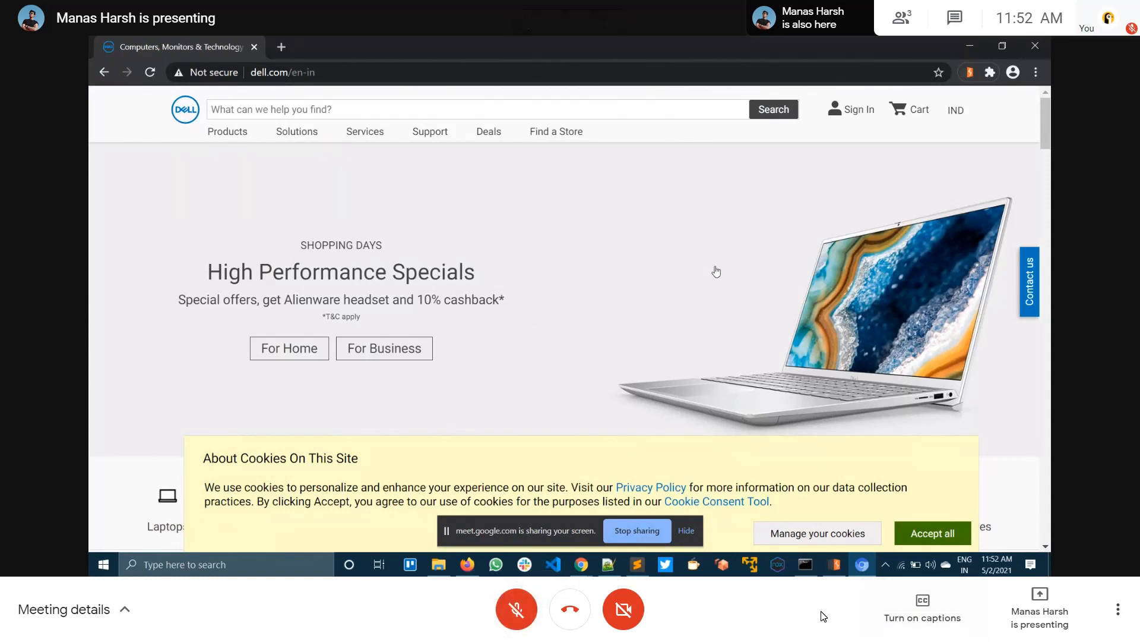
{"action": "left_click", "coordinate": [509, 622]}
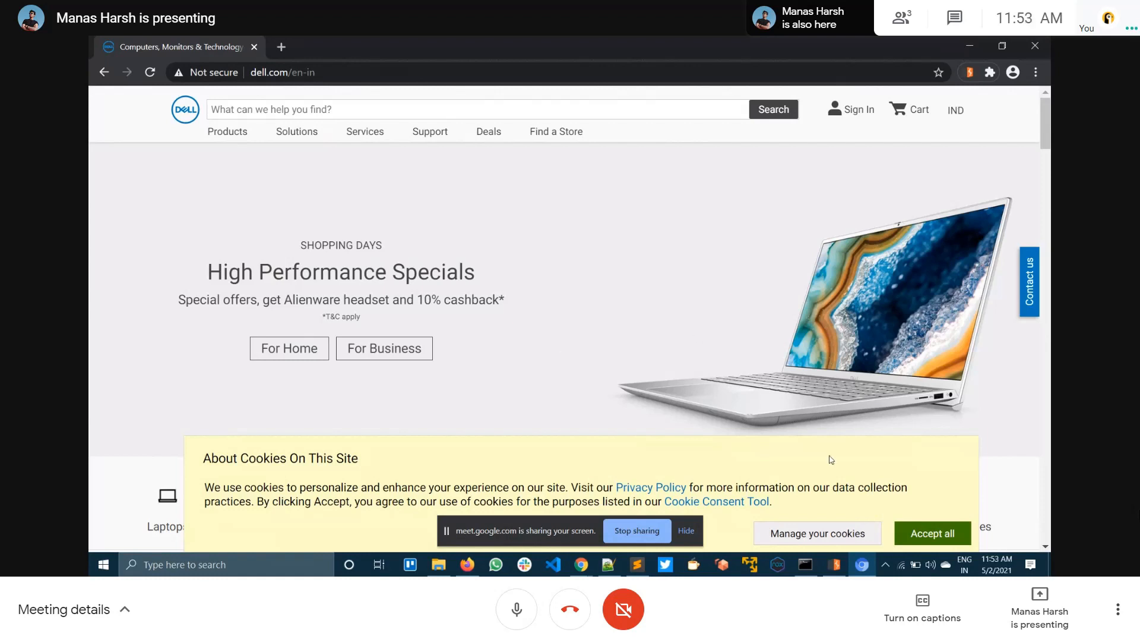
Switch to Burp Suite and delete all hosts from the target site map, confirming the deletion
{"action": "left_click", "coordinate": [837, 565]}
{"action": "left_click", "coordinate": [838, 564]}
{"action": "left_click", "coordinate": [836, 564]}
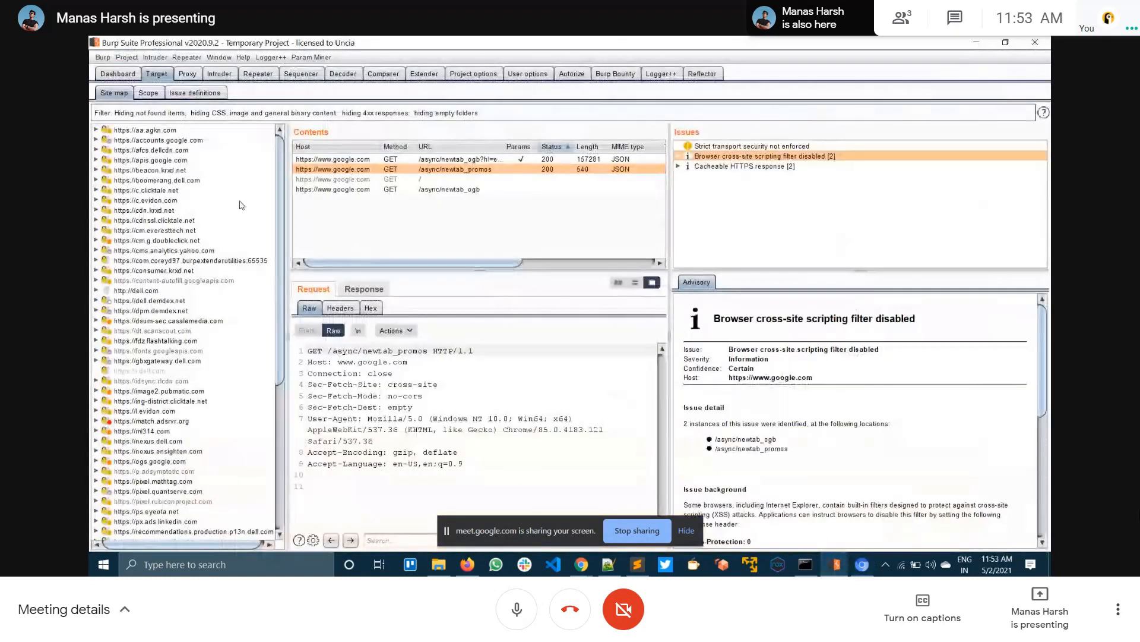
{"action": "key", "text": "ctrl+a"}
{"action": "right_click", "coordinate": [114, 224]}
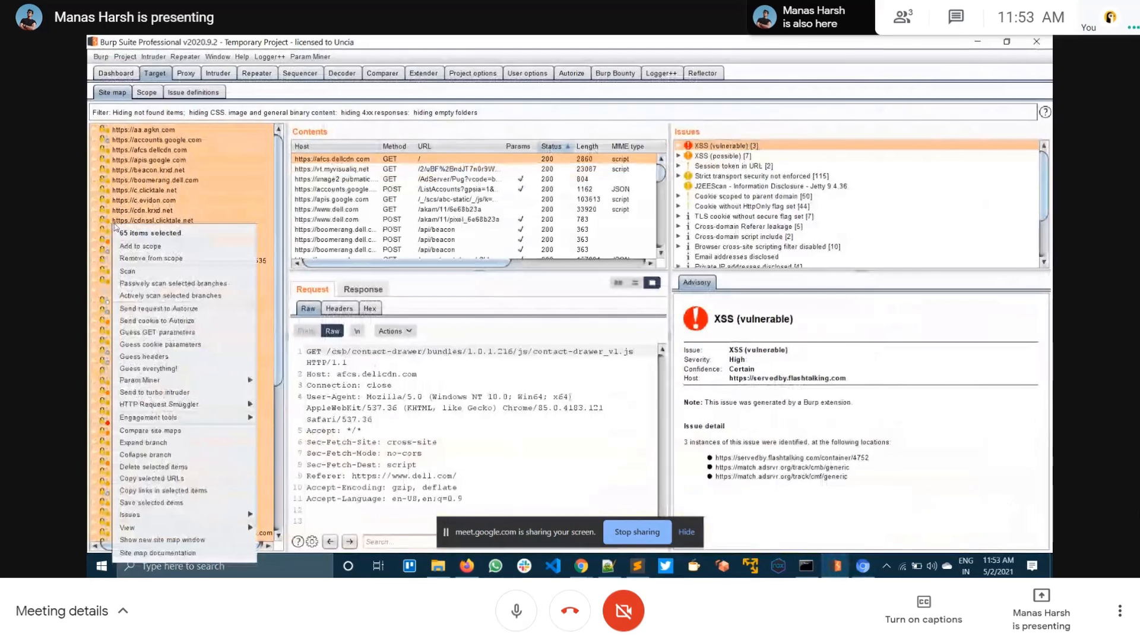
{"action": "left_click", "coordinate": [169, 462]}
{"action": "right_click", "coordinate": [173, 461]}
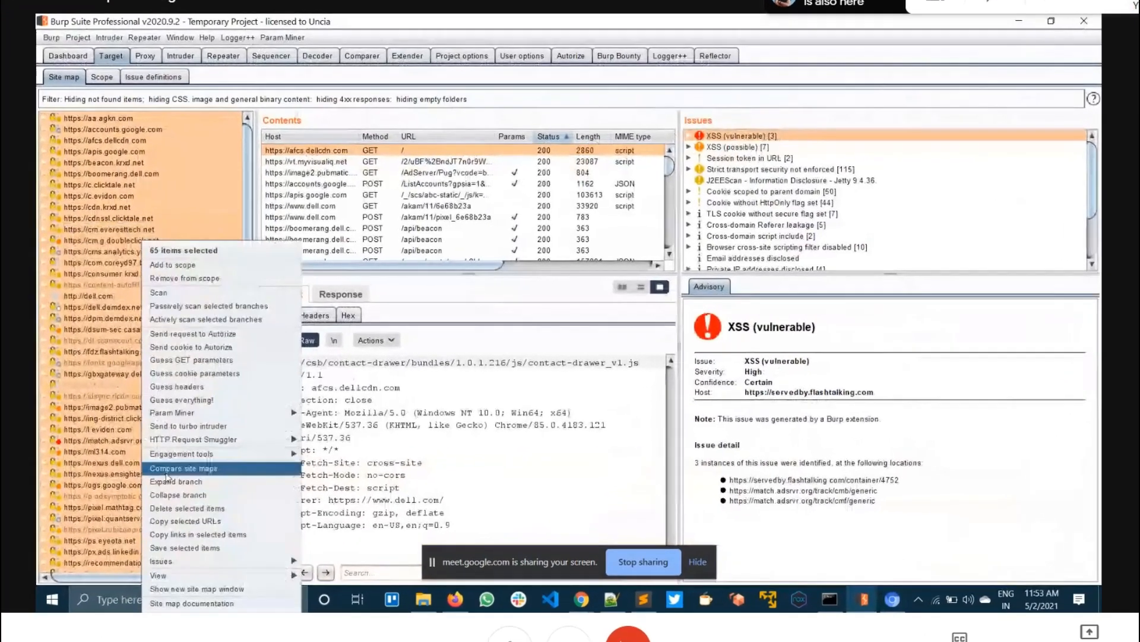
{"action": "left_click", "coordinate": [177, 515]}
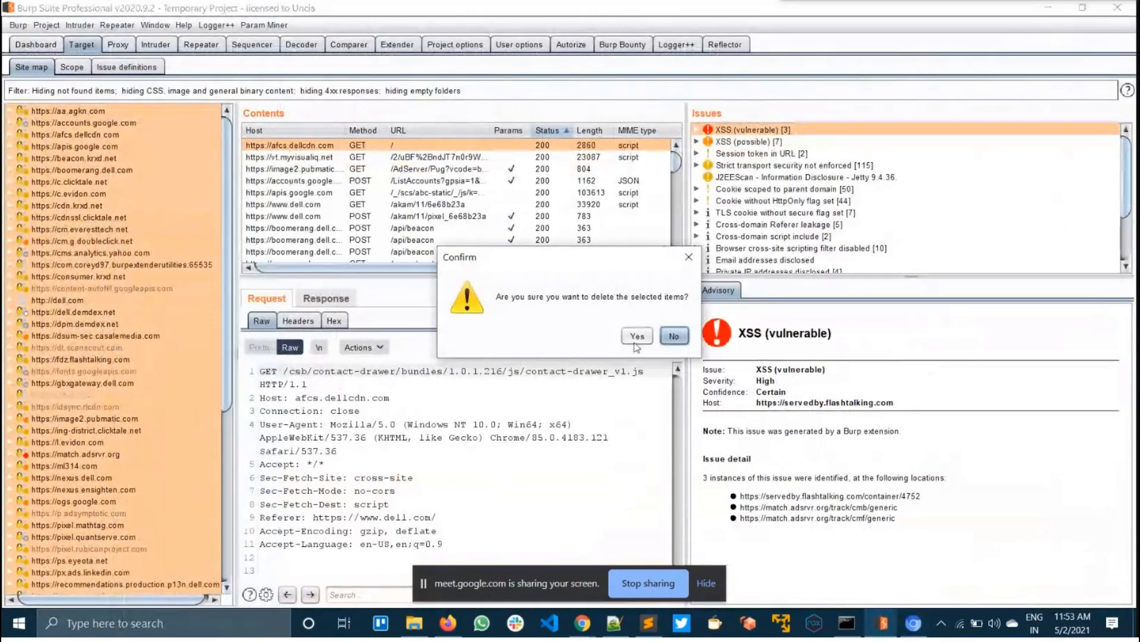
{"action": "left_click", "coordinate": [636, 336]}
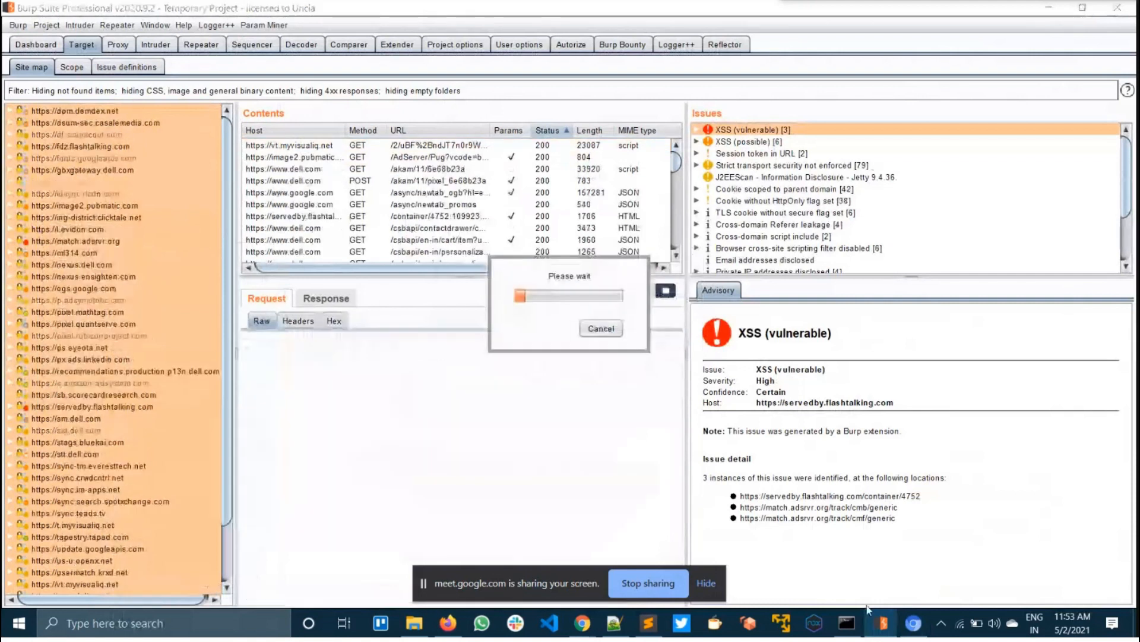
Turn on request interception in the Burp Suite proxy and reload the dell.com/en-in page in the Chromium browser
{"action": "left_click", "coordinate": [914, 622]}
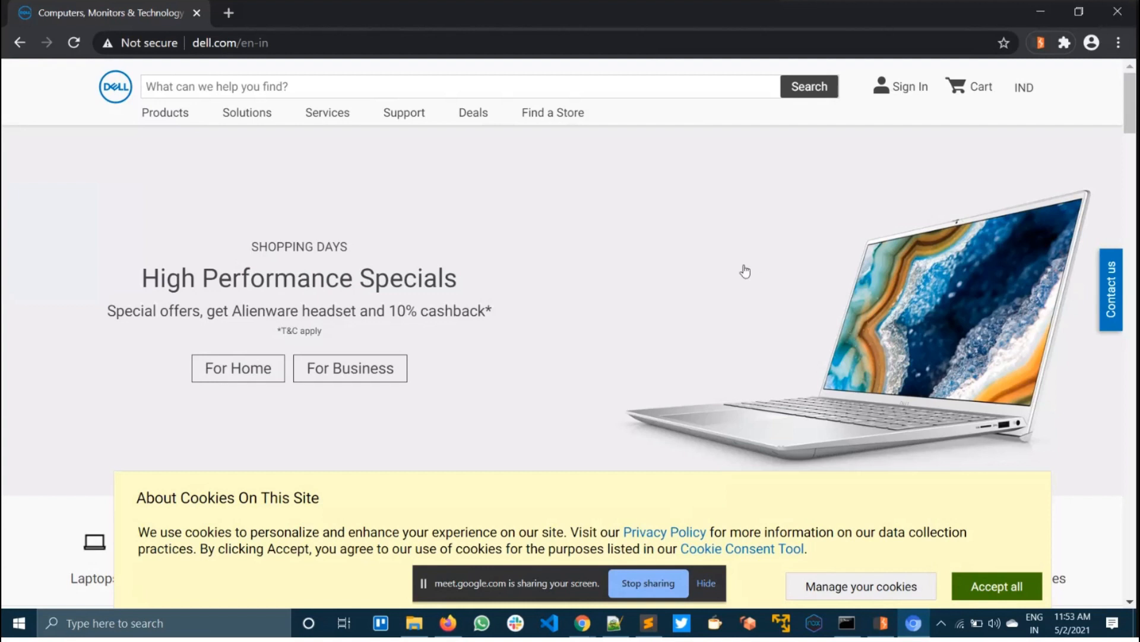
{"action": "left_click", "coordinate": [883, 626]}
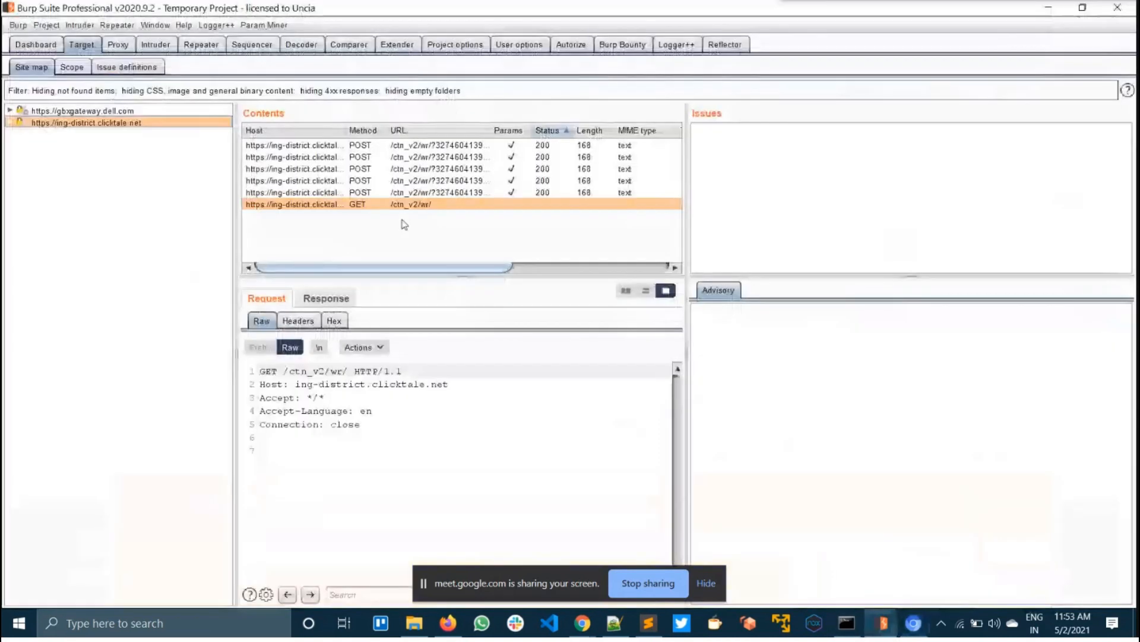
{"action": "key", "text": "ctrl+shift+p"}
{"action": "left_click", "coordinate": [914, 622]}
{"action": "mouse_move", "coordinate": [214, 118]}
{"action": "key", "text": "alt+Tab"}
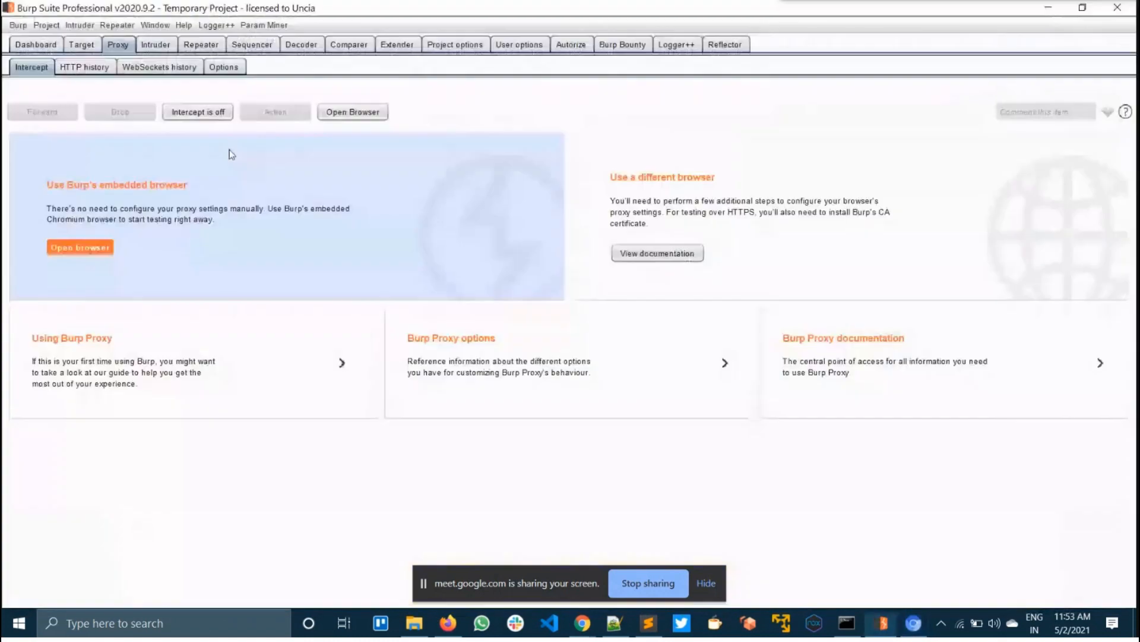
{"action": "left_click", "coordinate": [217, 111]}
{"action": "key", "text": "alt+Tab"}
{"action": "key", "text": "alt+Tab"}
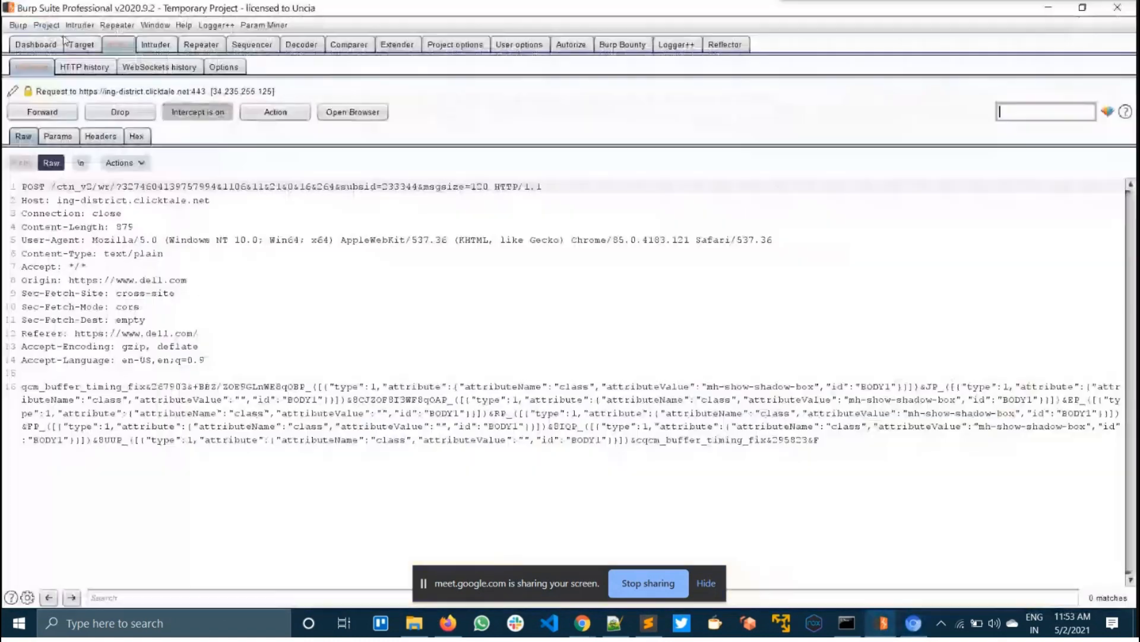
{"action": "key", "text": "alt+Tab"}
{"action": "left_click", "coordinate": [75, 44]}
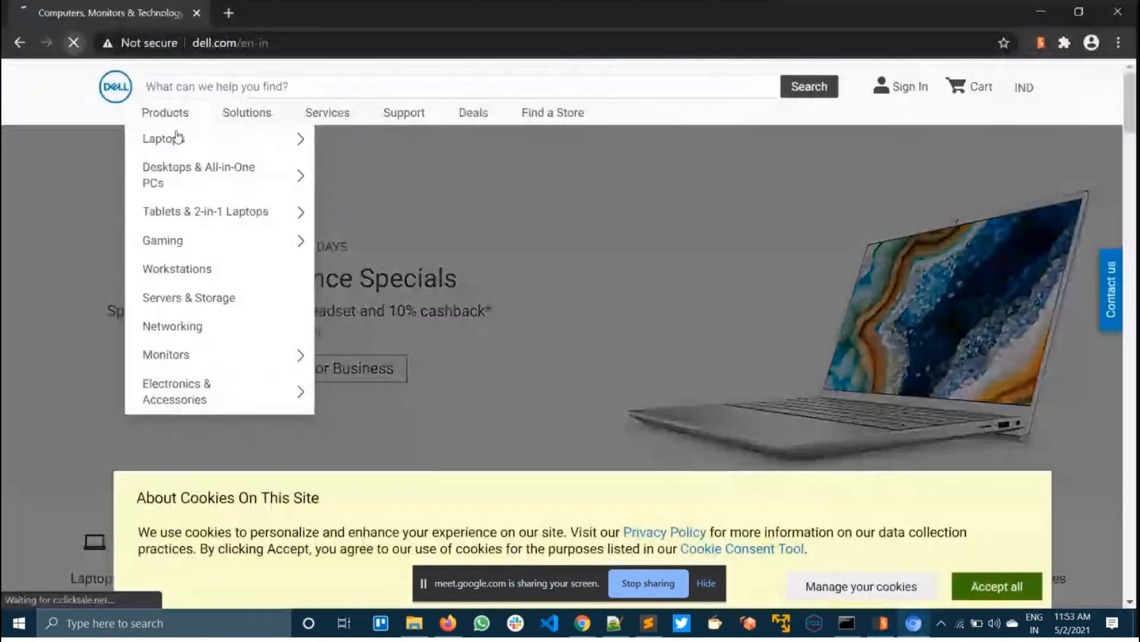
Forward the intercepted requests in Burp Suite, turn interception off and return to the target site map
{"action": "key", "text": "alt+Tab"}
{"action": "left_click", "coordinate": [71, 112]}
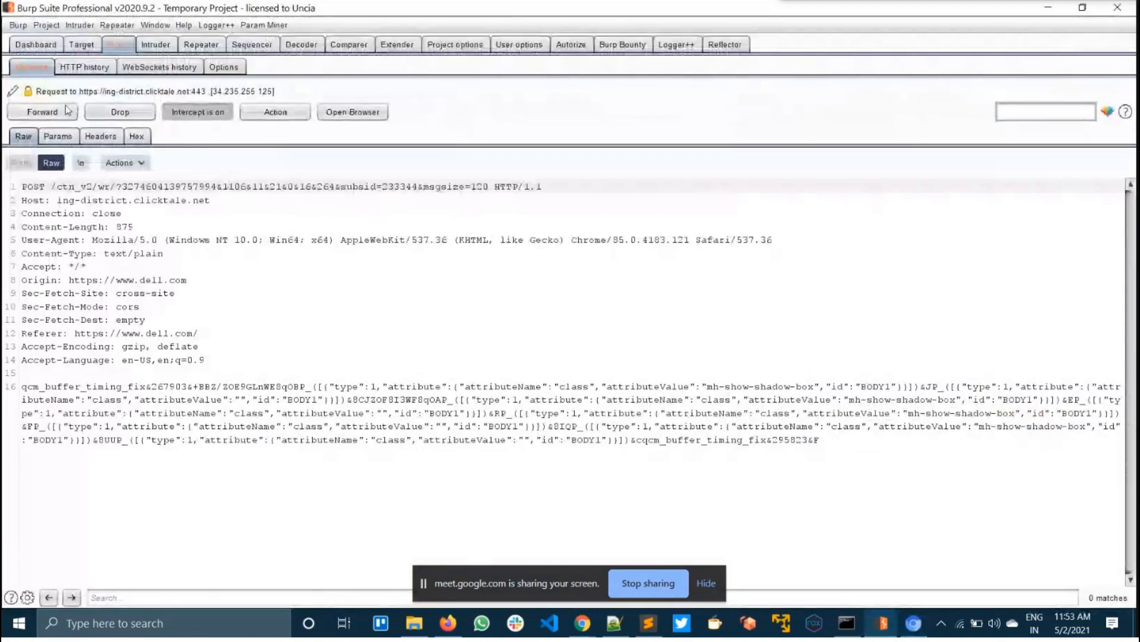
{"action": "left_click", "coordinate": [67, 111]}
{"action": "left_click", "coordinate": [67, 110]}
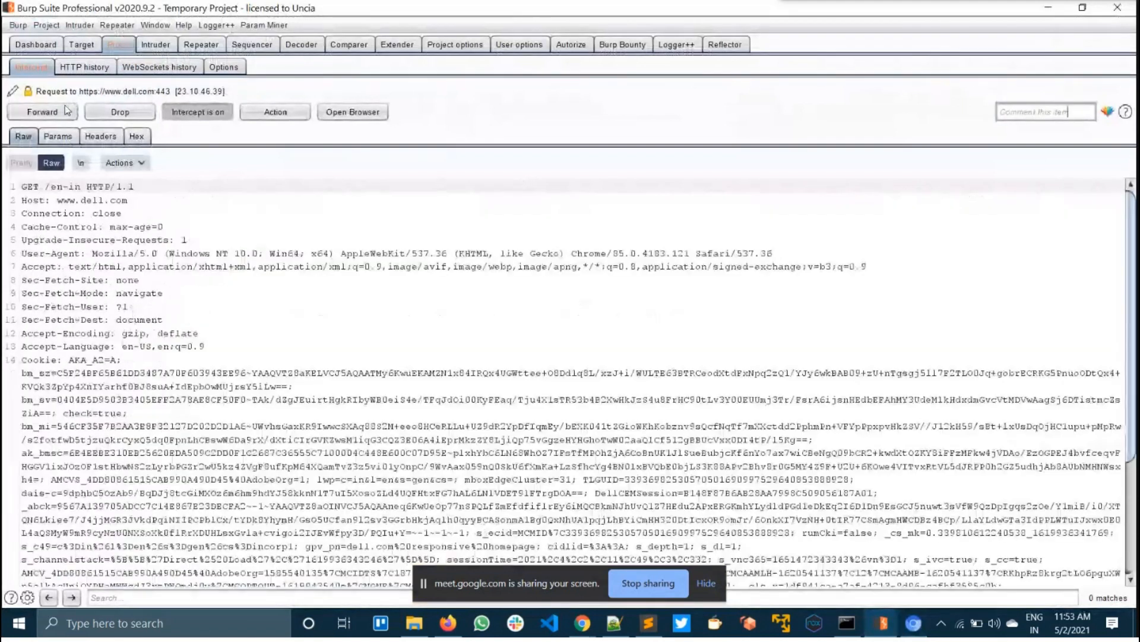
{"action": "left_click", "coordinate": [67, 111]}
{"action": "left_click", "coordinate": [203, 108]}
{"action": "left_click", "coordinate": [81, 44]}
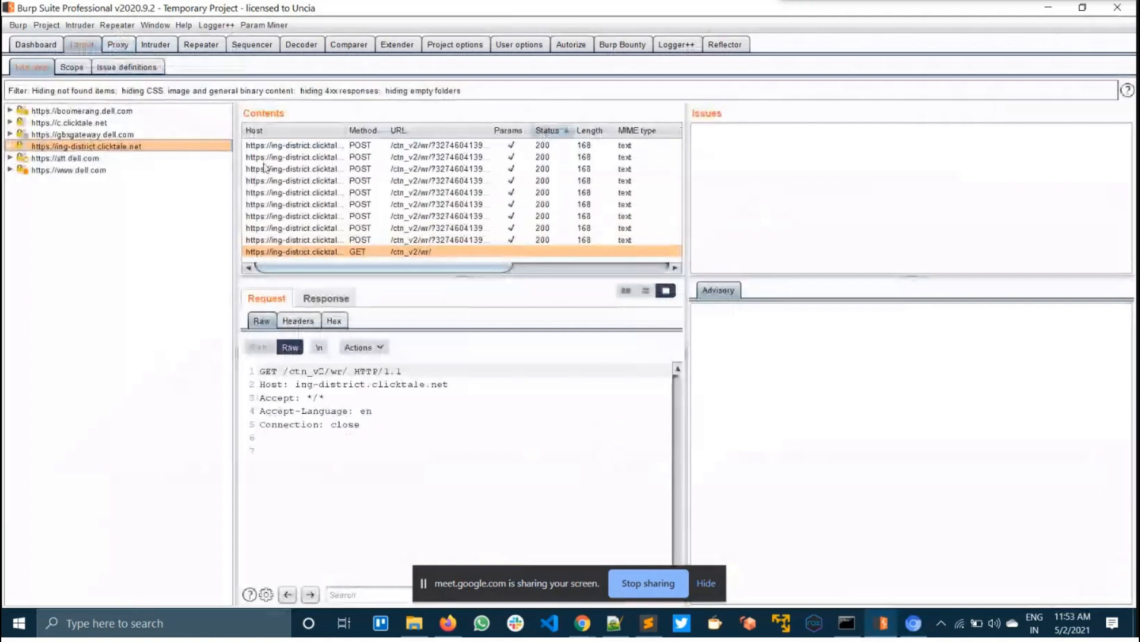
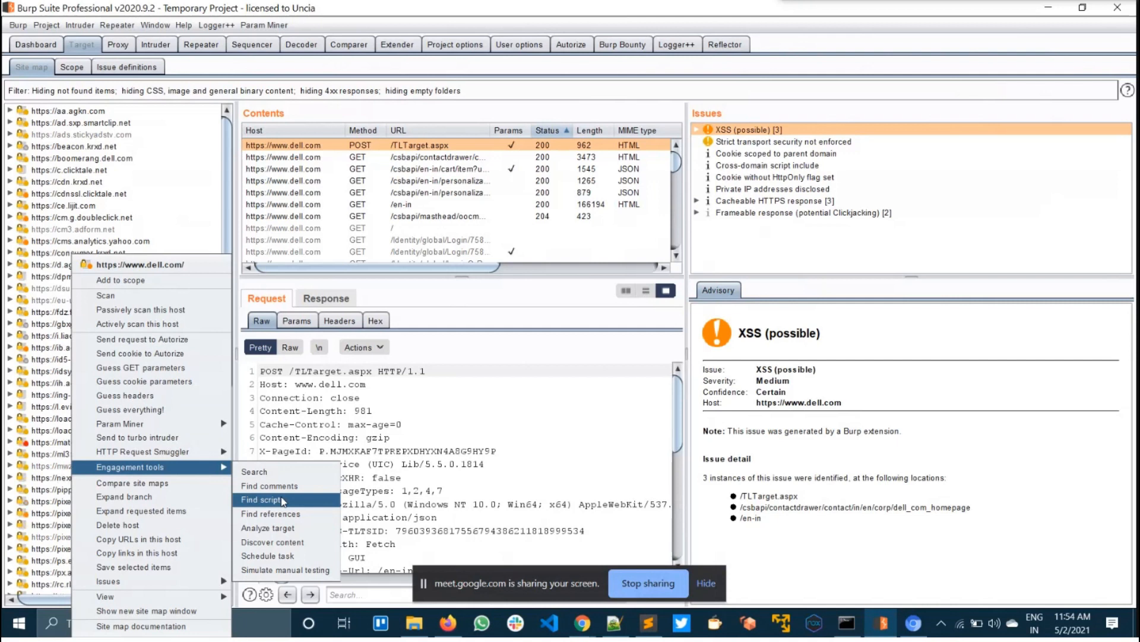
{"action": "left_click", "coordinate": [283, 500]}
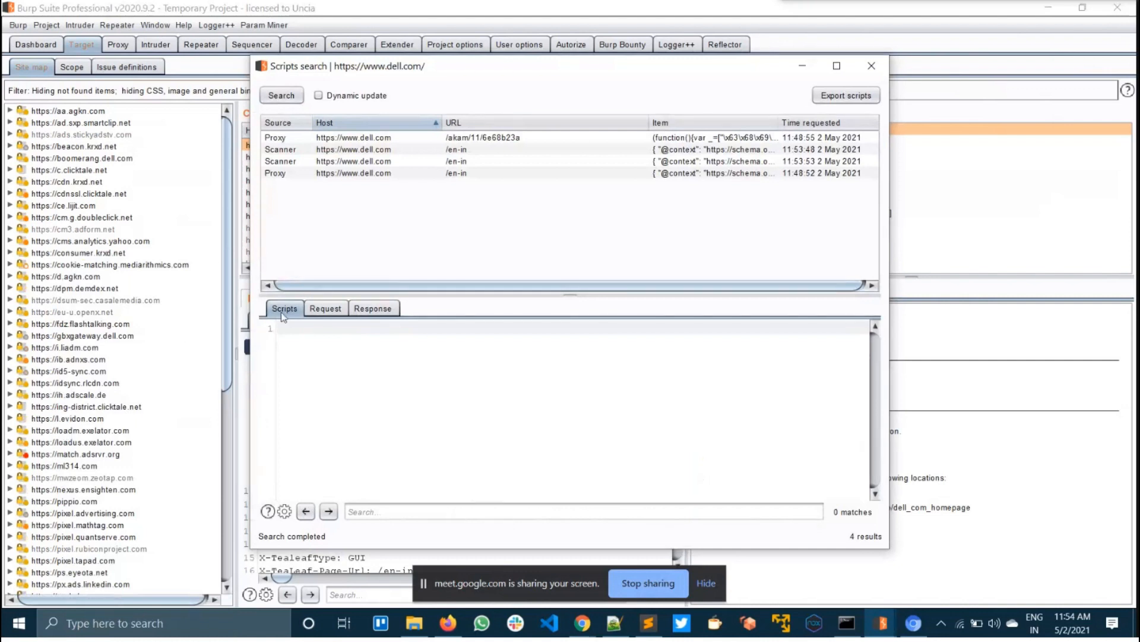
{"action": "left_click", "coordinate": [913, 624]}
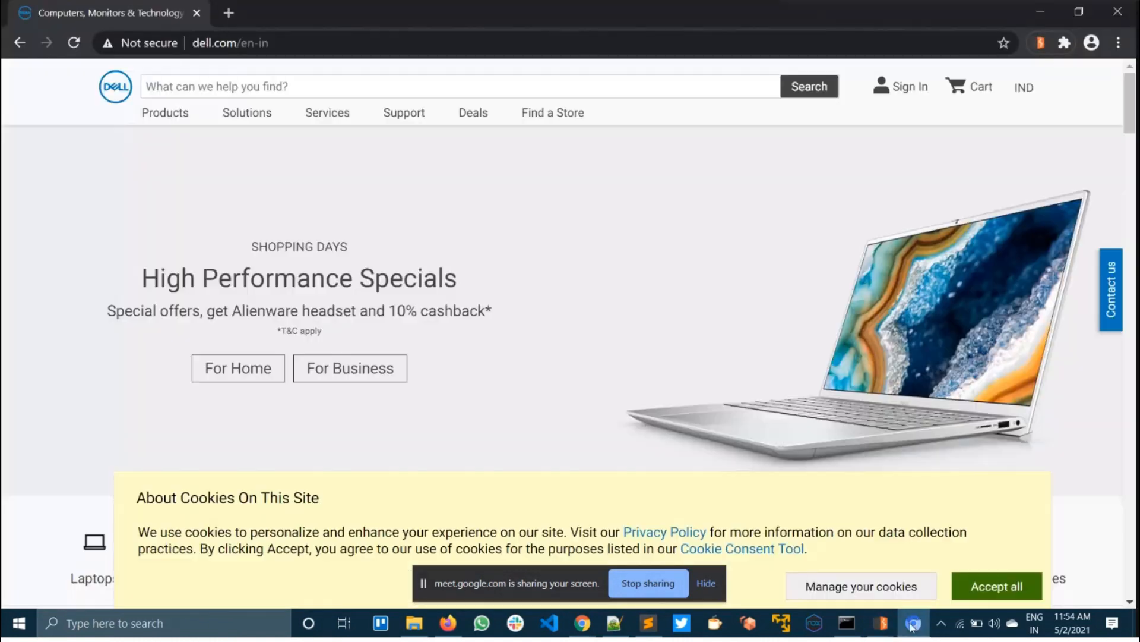
{"action": "left_click", "coordinate": [362, 122]}
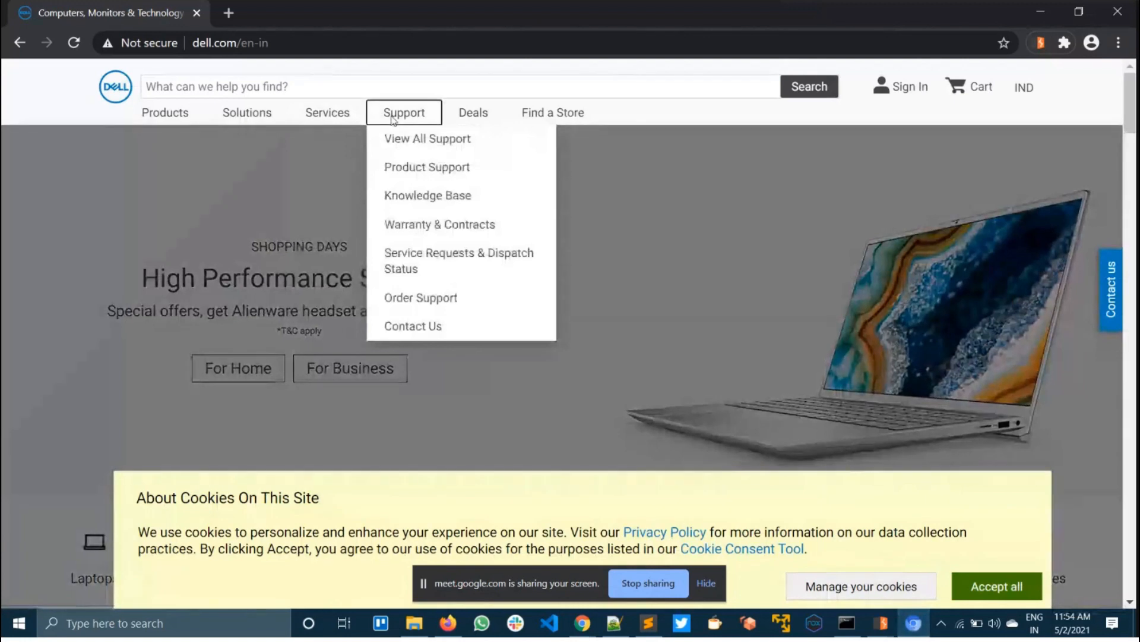
{"action": "left_click", "coordinate": [509, 149]}
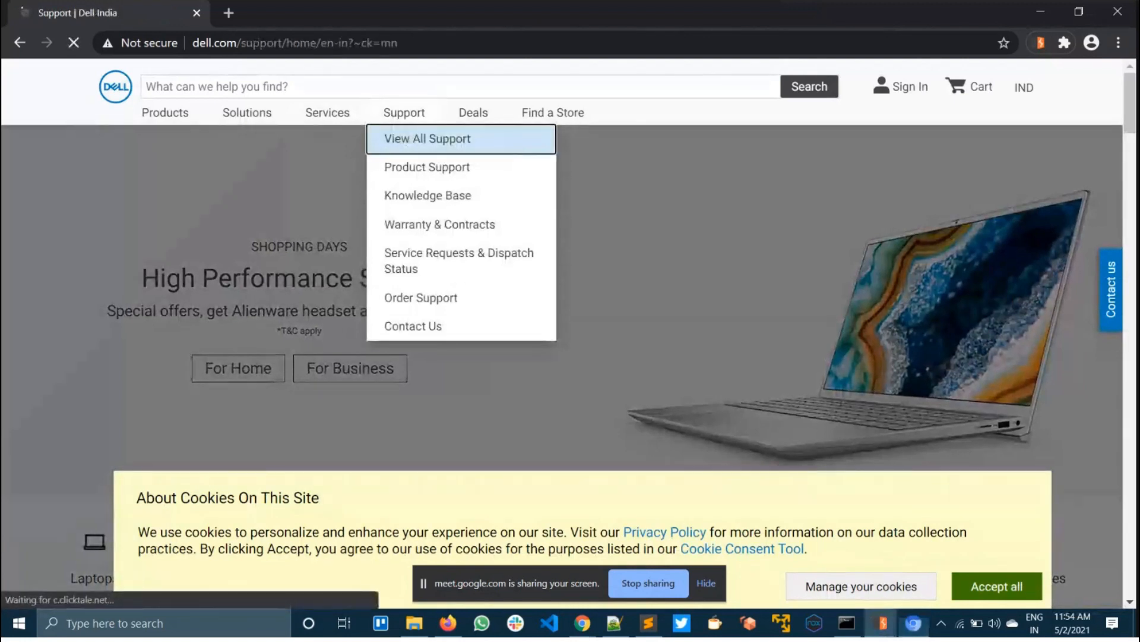
{"action": "key", "text": "alt+Tab"}
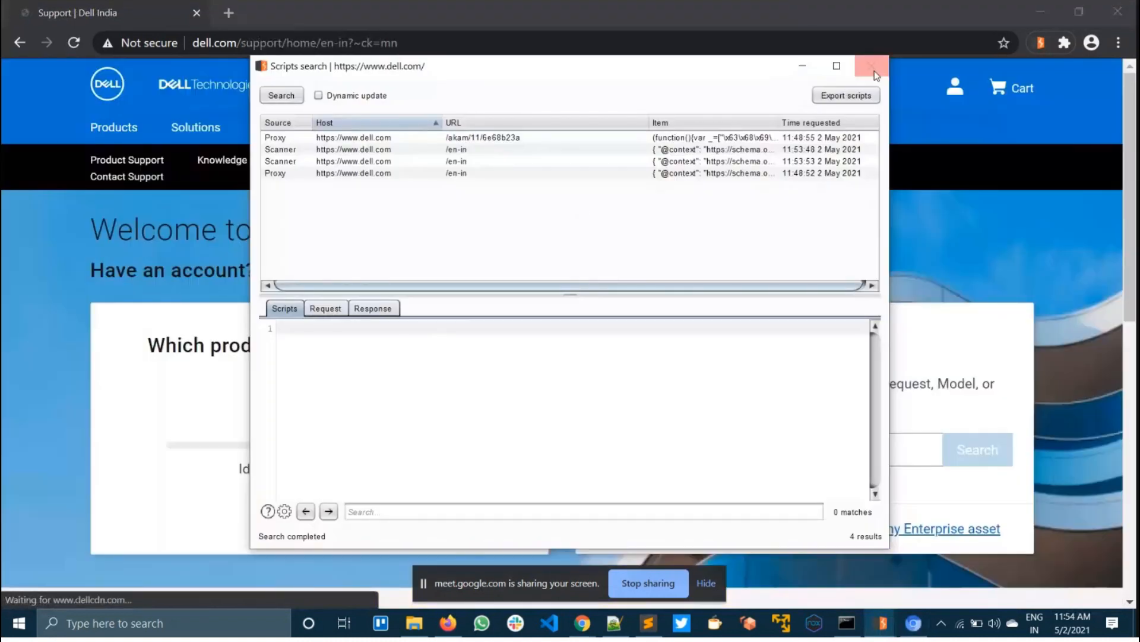
{"action": "left_click", "coordinate": [873, 68]}
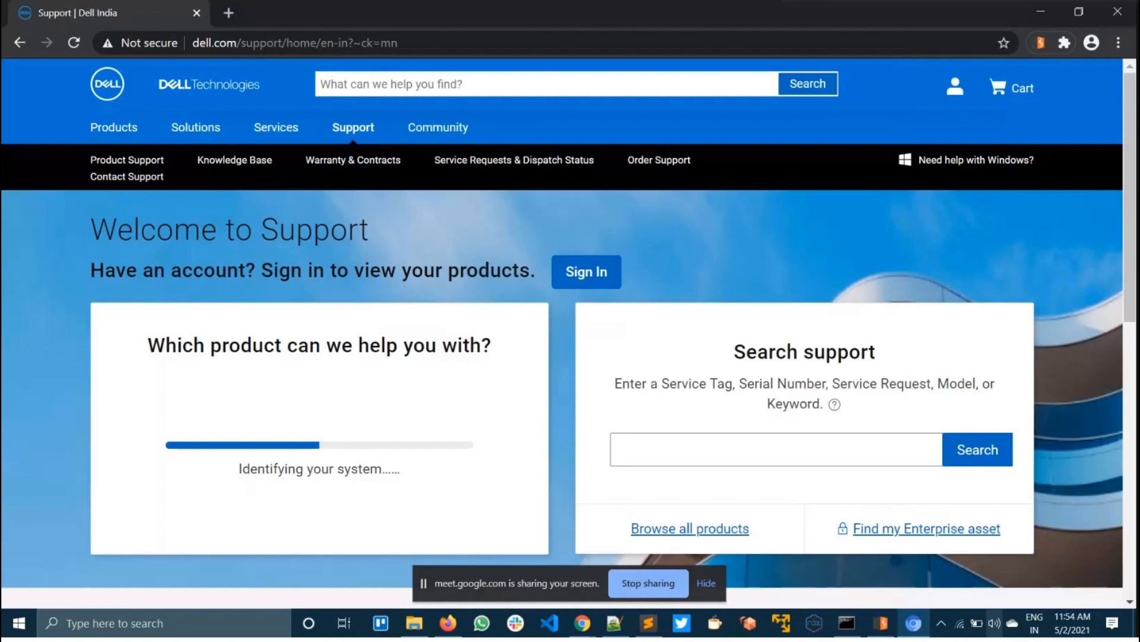
{"action": "key", "text": "alt+Tab"}
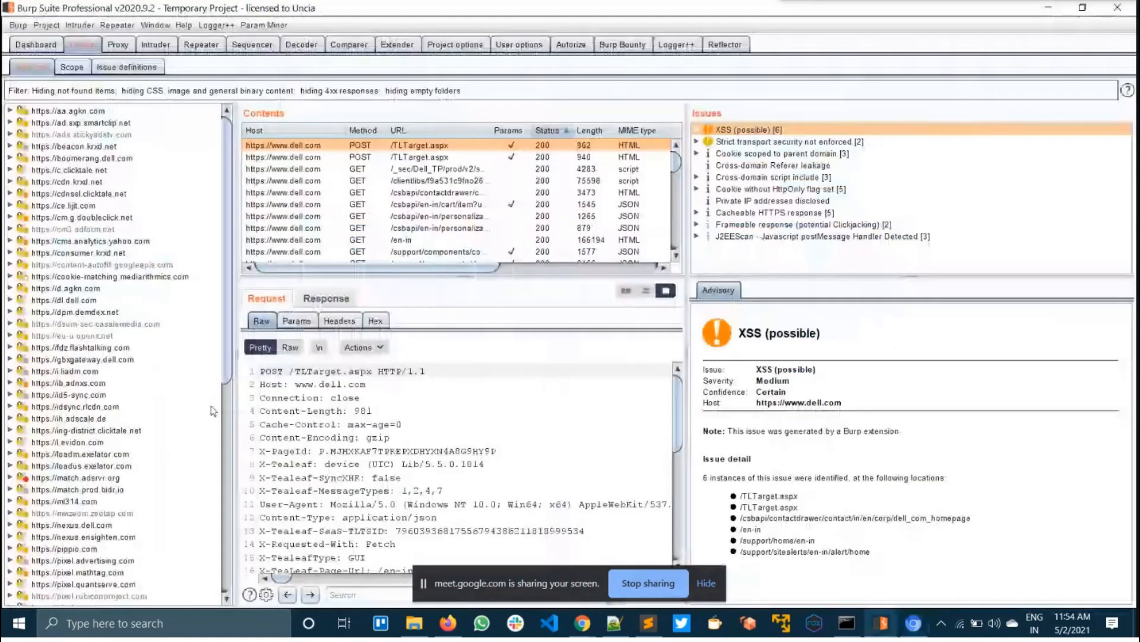
{"action": "scroll", "coordinate": [213, 410], "scroll_direction": "down", "scroll_amount": 10}
{"action": "right_click", "coordinate": [89, 576]}
{"action": "left_click", "coordinate": [280, 501]}
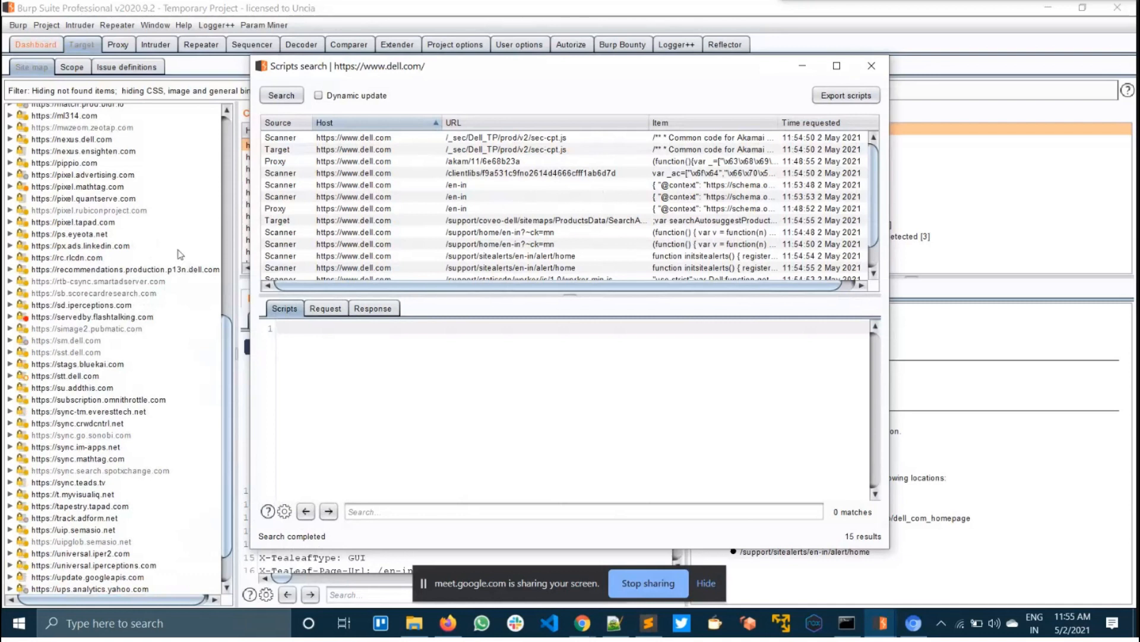
Examine the script code of the worker.min.js and /en-in entries in the script search results
{"action": "scroll", "coordinate": [387, 200], "scroll_direction": "down", "scroll_amount": 2}
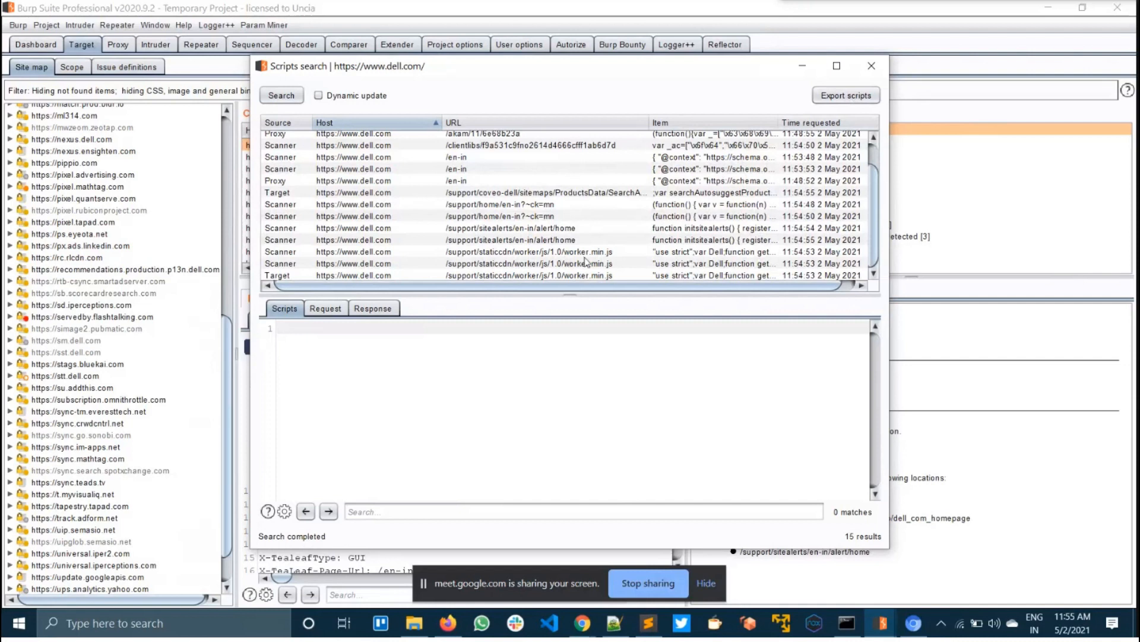
{"action": "left_click", "coordinate": [597, 254]}
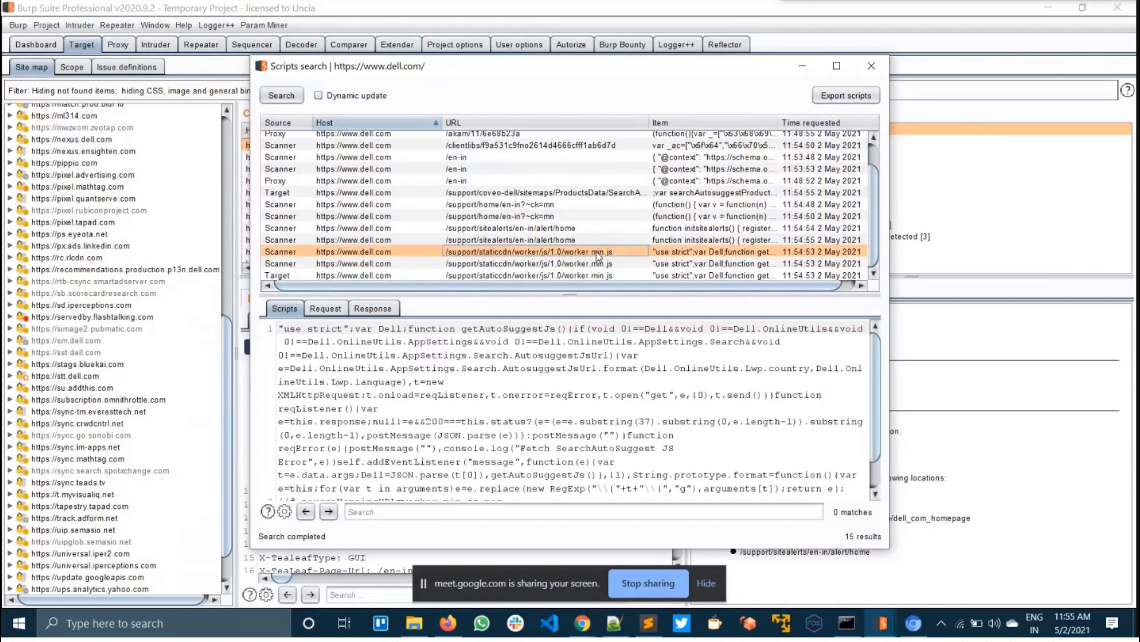
{"action": "scroll", "coordinate": [598, 256], "scroll_direction": "up", "scroll_amount": 2}
{"action": "left_click", "coordinate": [565, 208]}
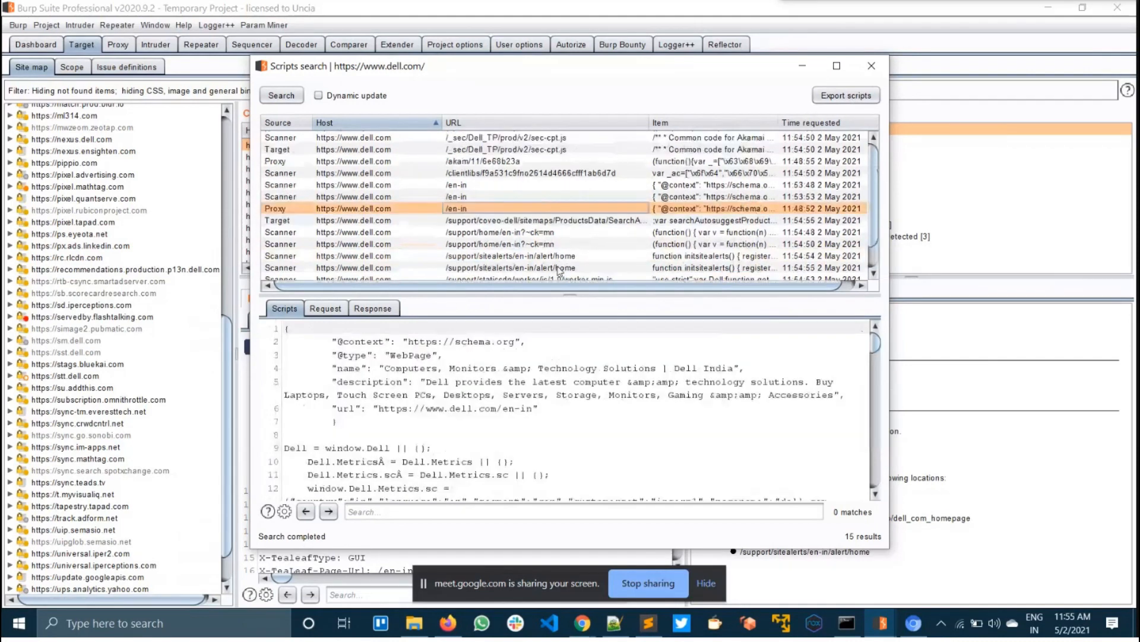
{"action": "scroll", "coordinate": [542, 408], "scroll_direction": "down", "scroll_amount": 15}
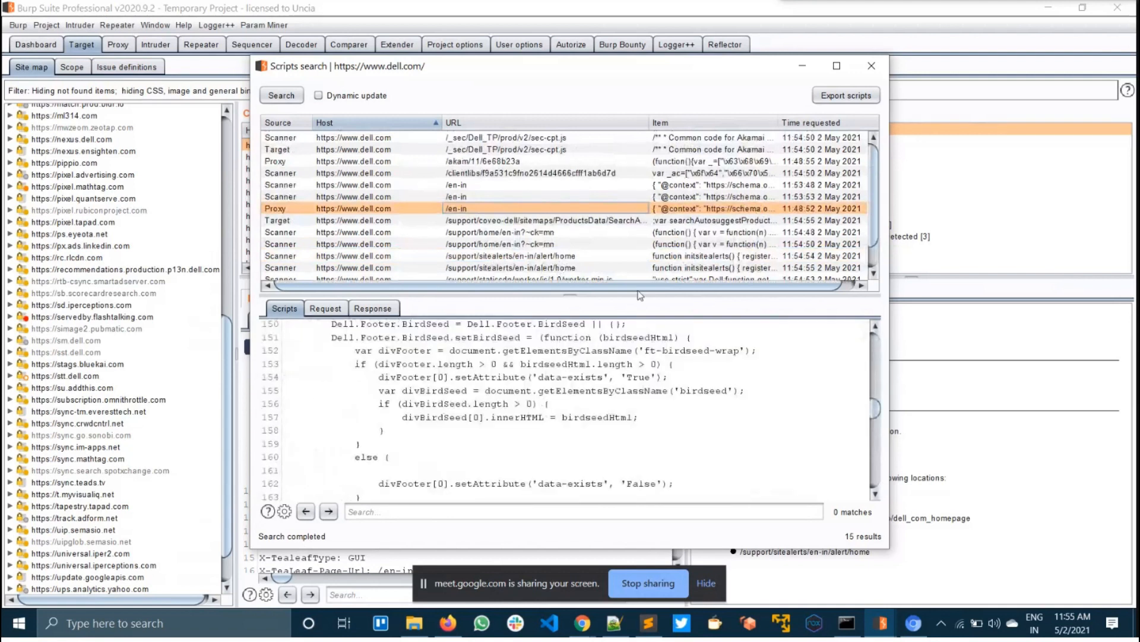
Export the found scripts with duplicates removed, entering test.txt as the file name
{"action": "left_click", "coordinate": [846, 95]}
{"action": "left_click", "coordinate": [512, 273]}
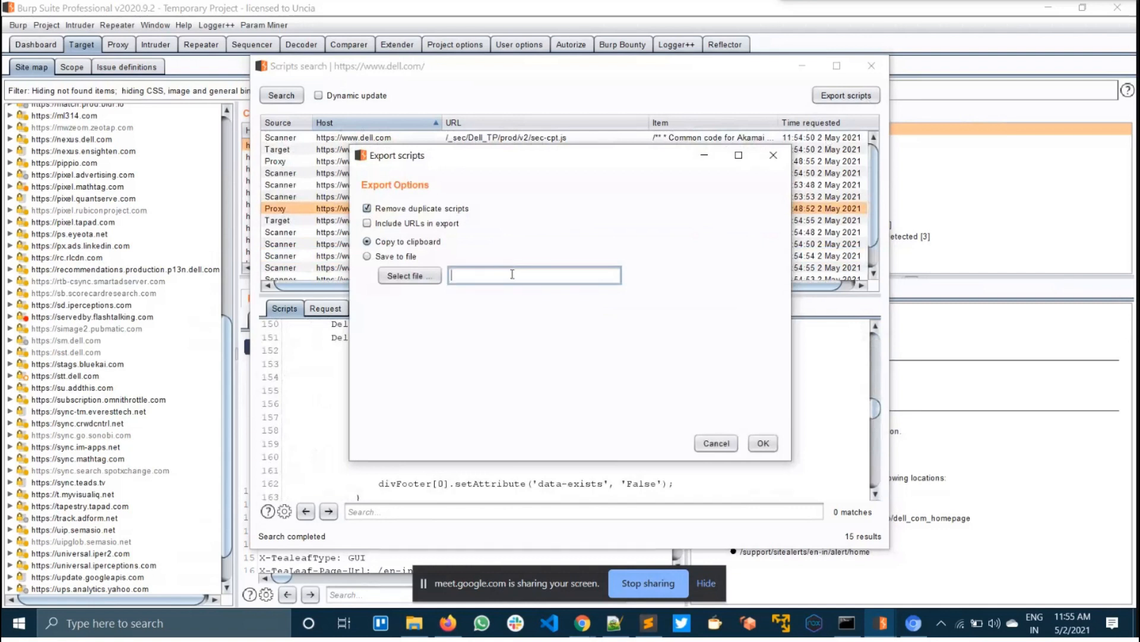
{"action": "type", "text": "ggg"}
{"action": "key", "text": "BackSpace"}
{"action": "key", "text": "BackSpace"}
{"action": "key", "text": "BackSpace"}
{"action": "type", "text": "test.txt"}
{"action": "left_click", "coordinate": [764, 443]}
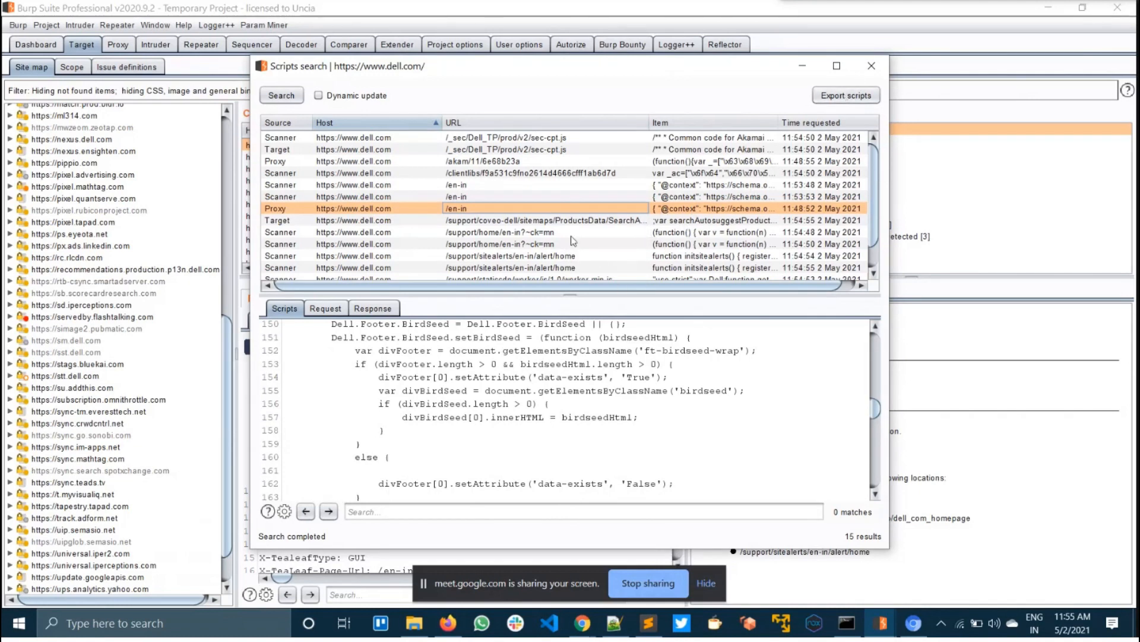
{"action": "scroll", "coordinate": [740, 219], "scroll_direction": "down", "scroll_amount": 1}
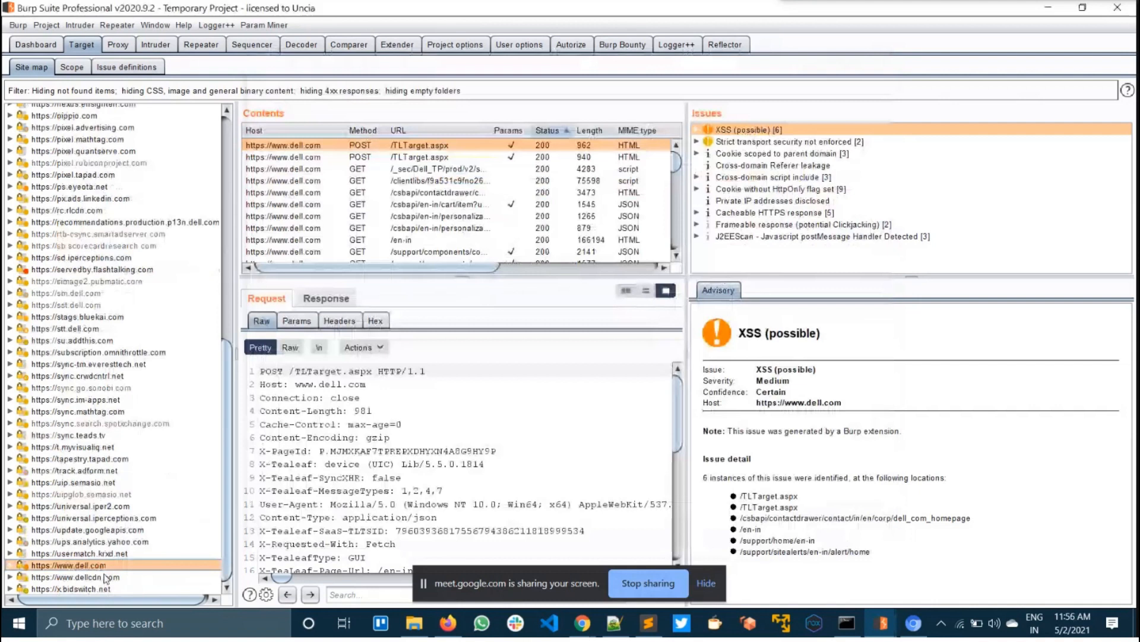
{"action": "right_click", "coordinate": [106, 577]}
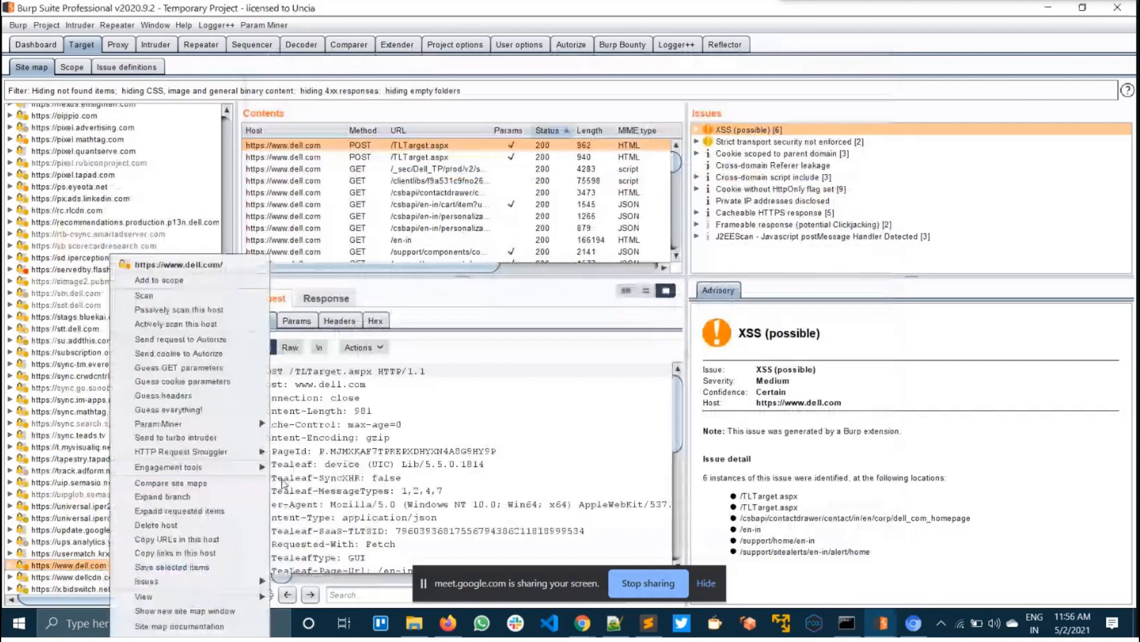
{"action": "mouse_move", "coordinate": [243, 470]}
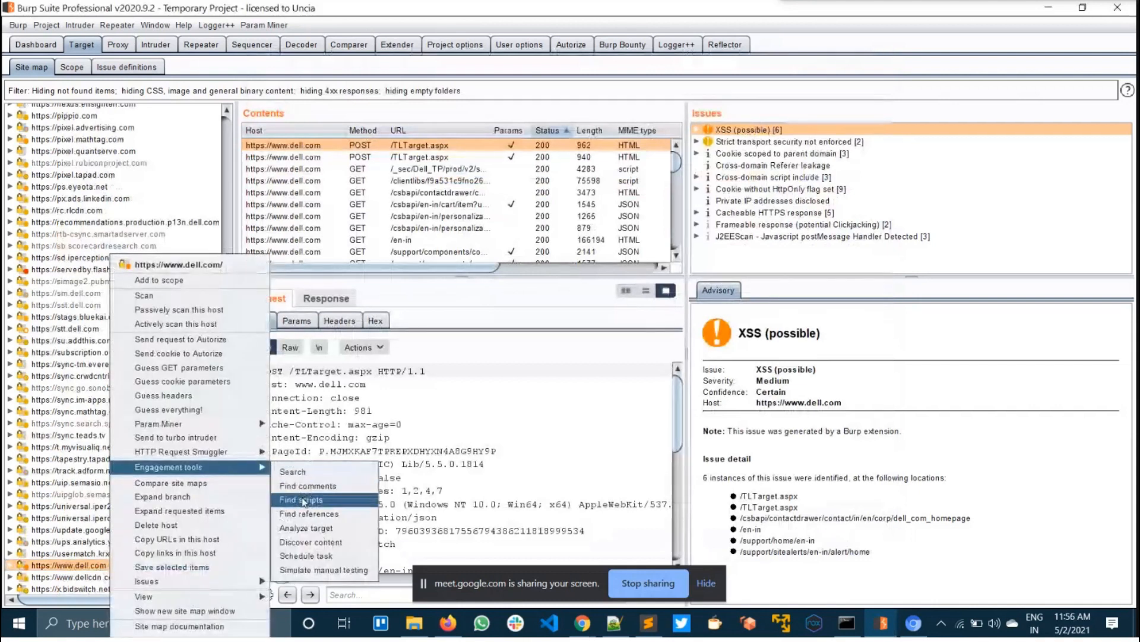
{"action": "left_click", "coordinate": [324, 541]}
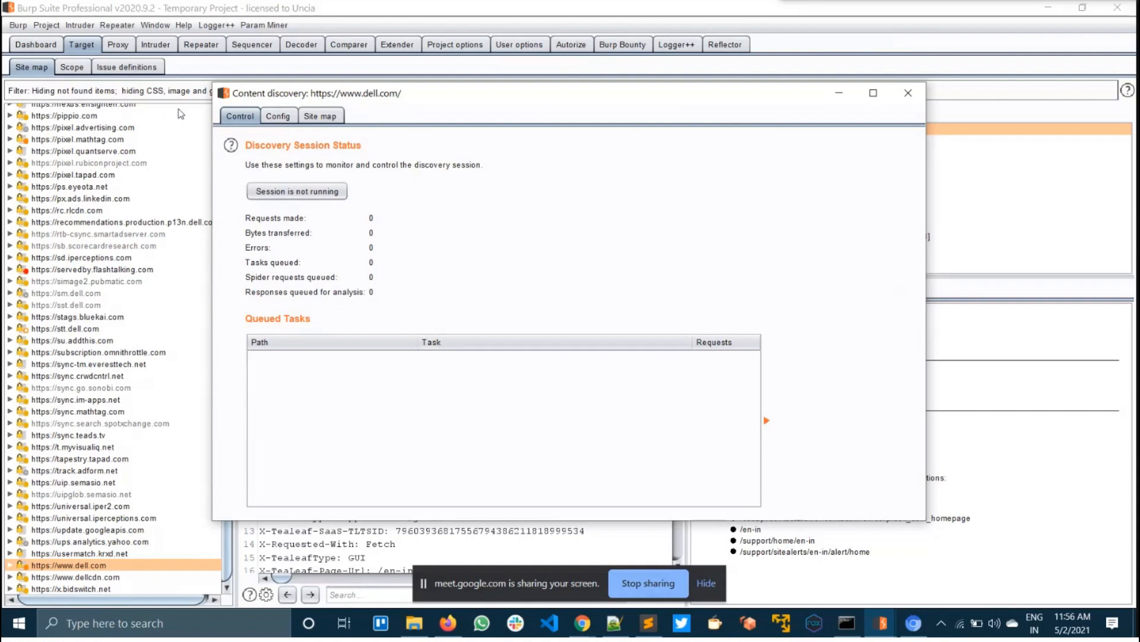
Examine the discovery session controls and the start directory and target settings in the content discovery configuration
{"action": "left_click", "coordinate": [278, 117]}
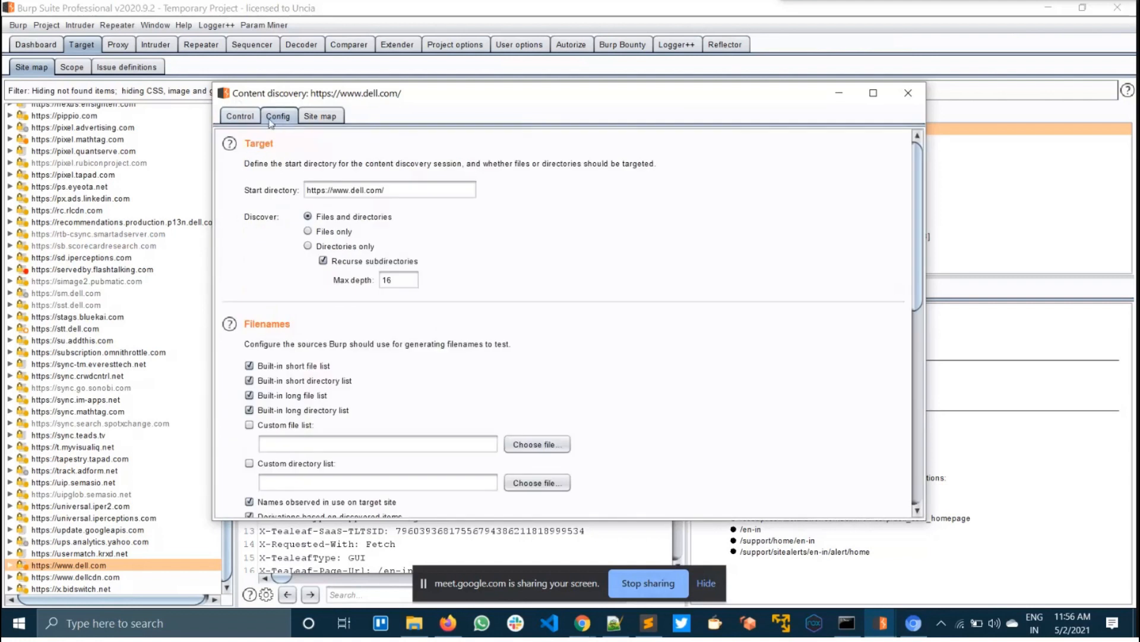
{"action": "left_click", "coordinate": [239, 116]}
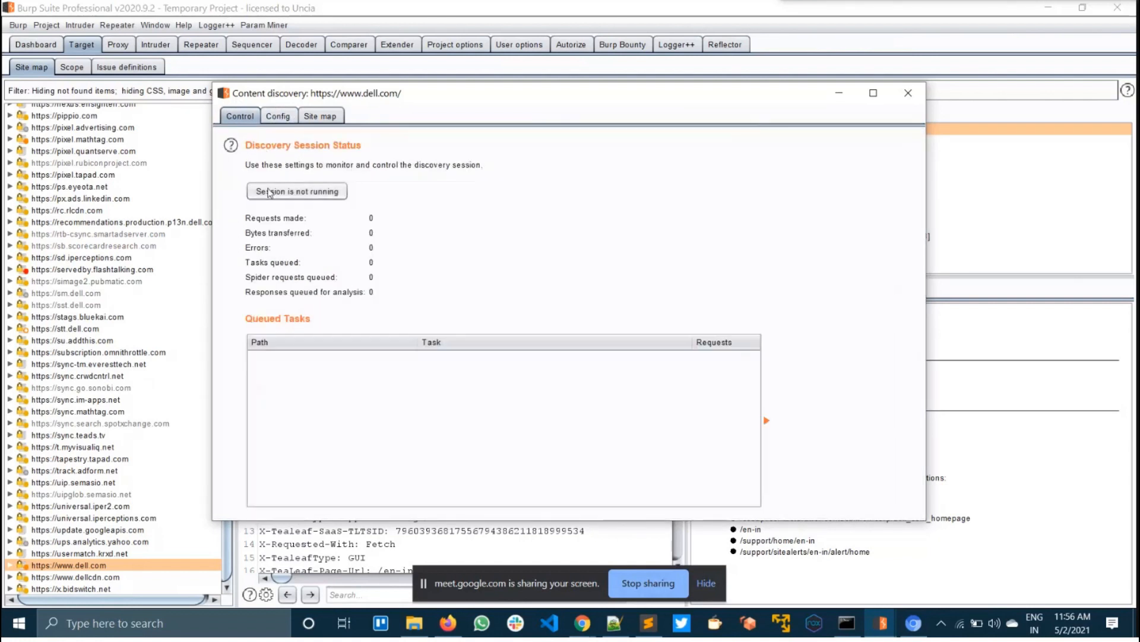
{"action": "left_click", "coordinate": [286, 117]}
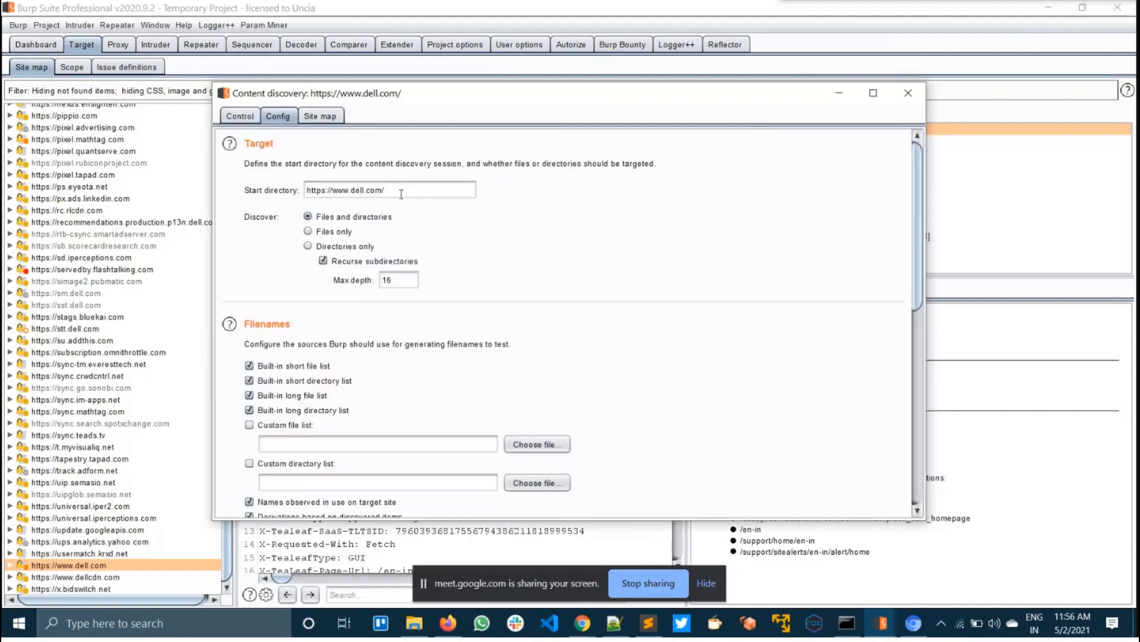
{"action": "left_click_drag", "start_coordinate": [402, 194], "coordinate": [257, 186]}
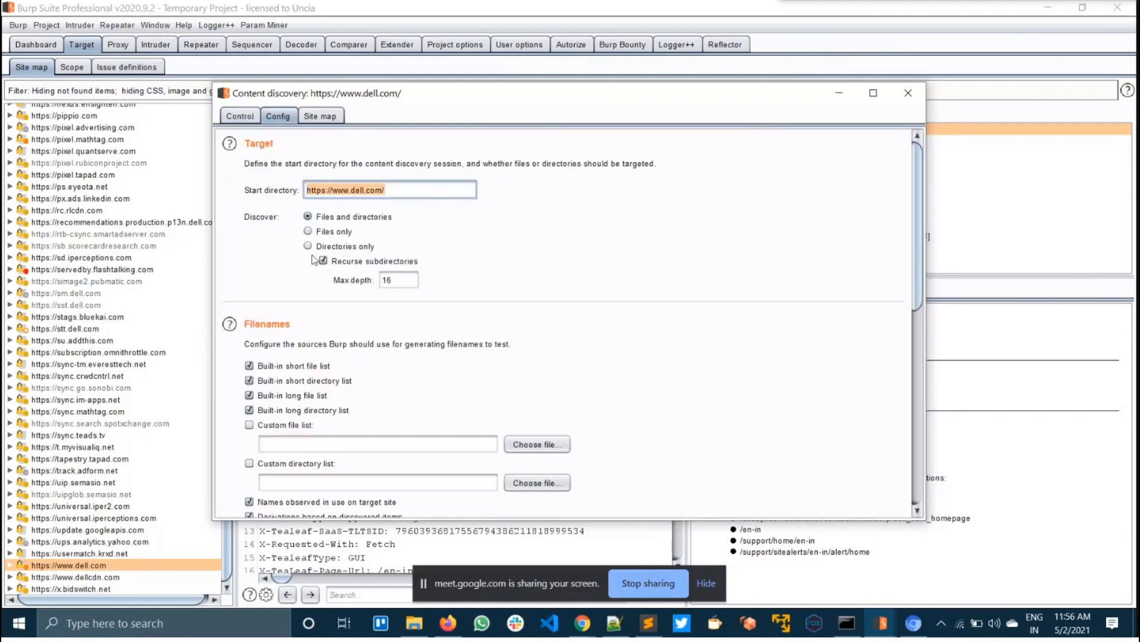
{"action": "left_click", "coordinate": [402, 191]}
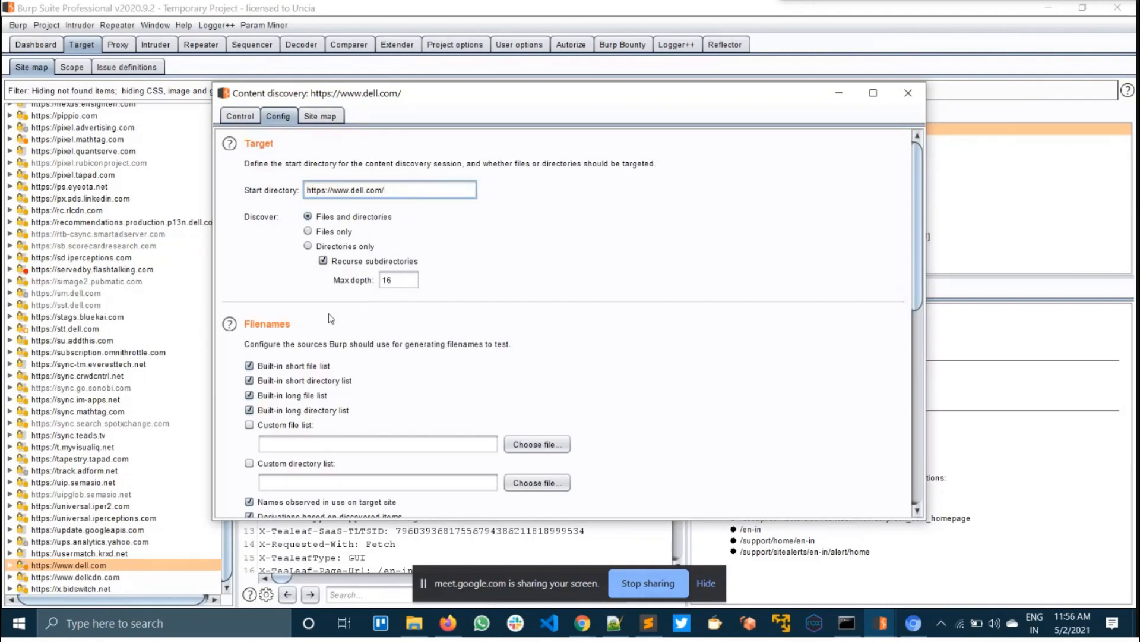
Load raft-small-files.txt from the Web-Content folder as the custom file list for content discovery
{"action": "scroll", "coordinate": [330, 320], "scroll_direction": "down", "scroll_amount": 5}
{"action": "left_click", "coordinate": [554, 167]}
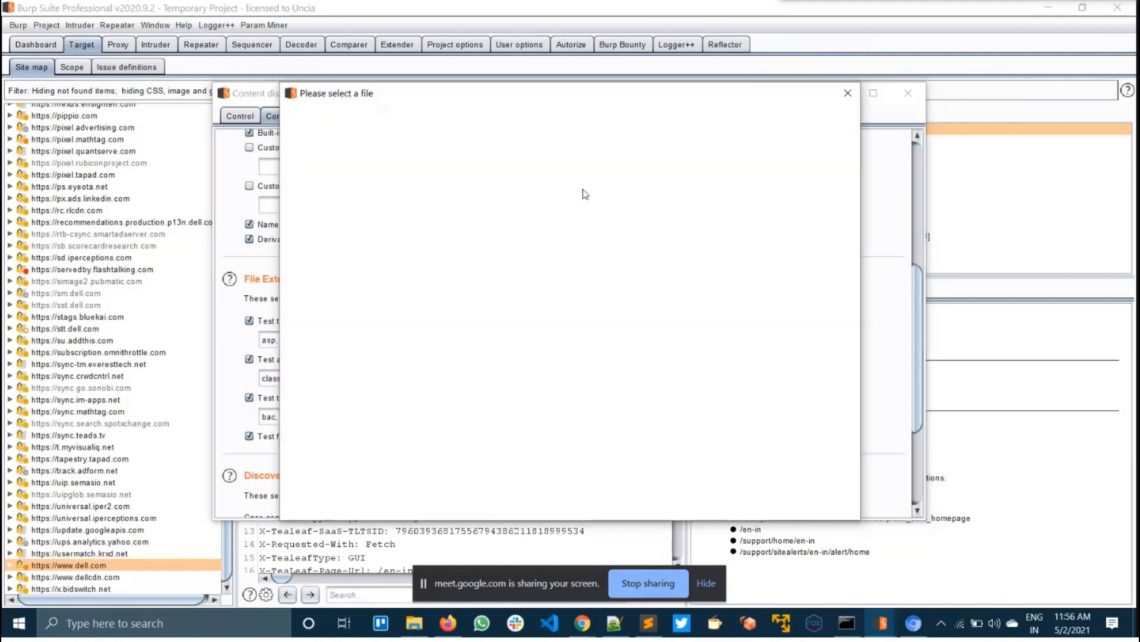
{"action": "left_click_drag", "start_coordinate": [556, 423], "coordinate": [827, 426]}
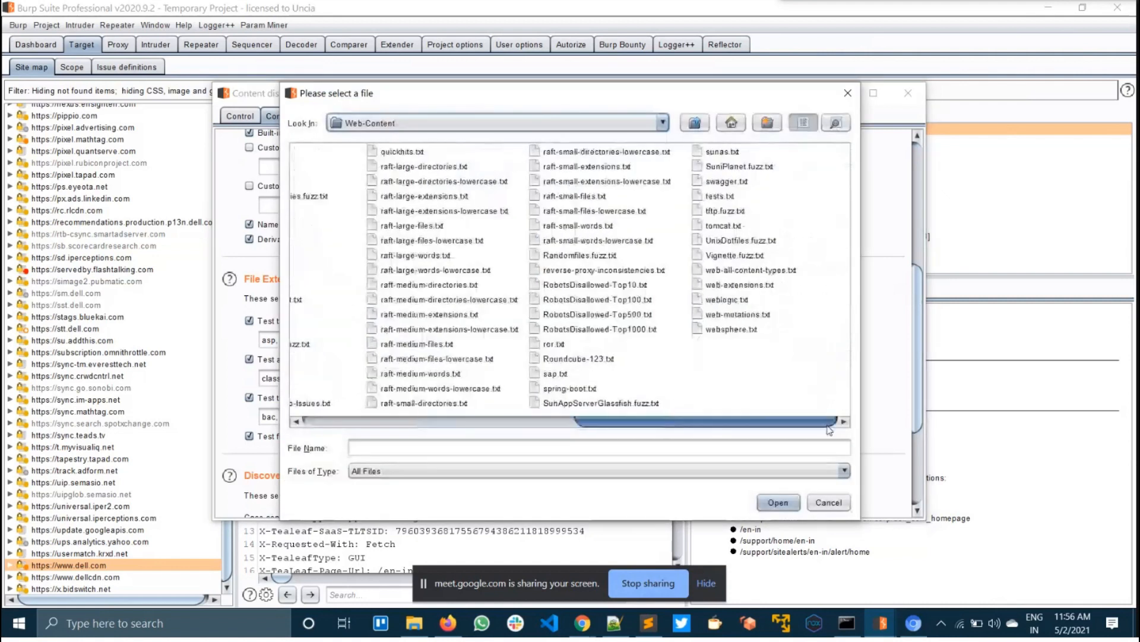
{"action": "left_click", "coordinate": [610, 202]}
{"action": "left_click", "coordinate": [778, 503]}
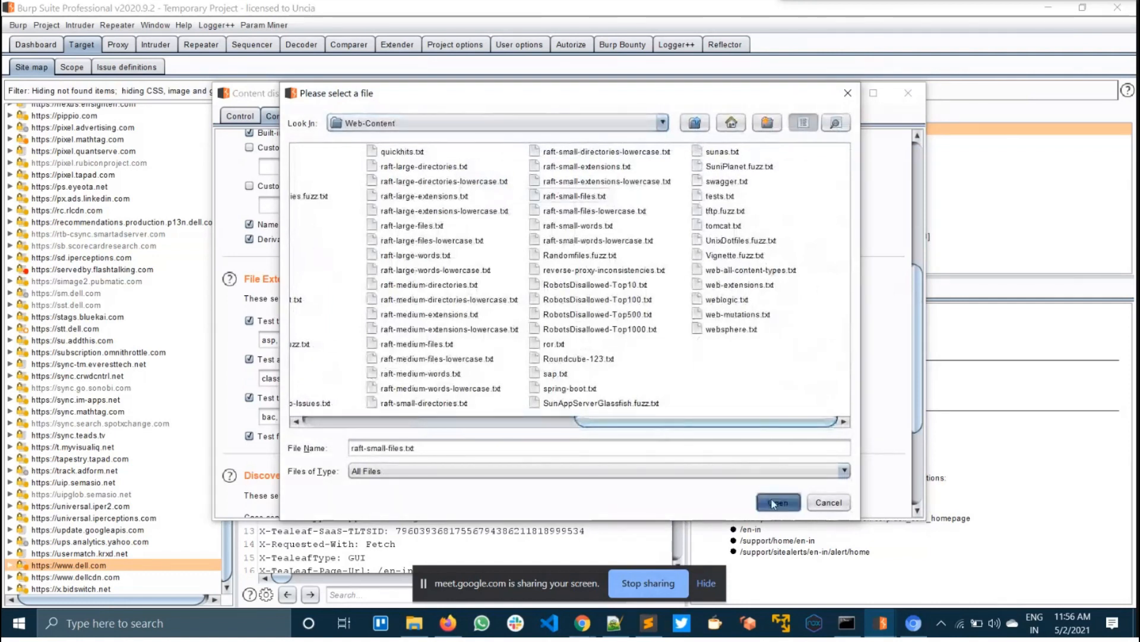
Load raft-small-words.txt from the Web-Content folder as the custom directory list
{"action": "left_click", "coordinate": [547, 210]}
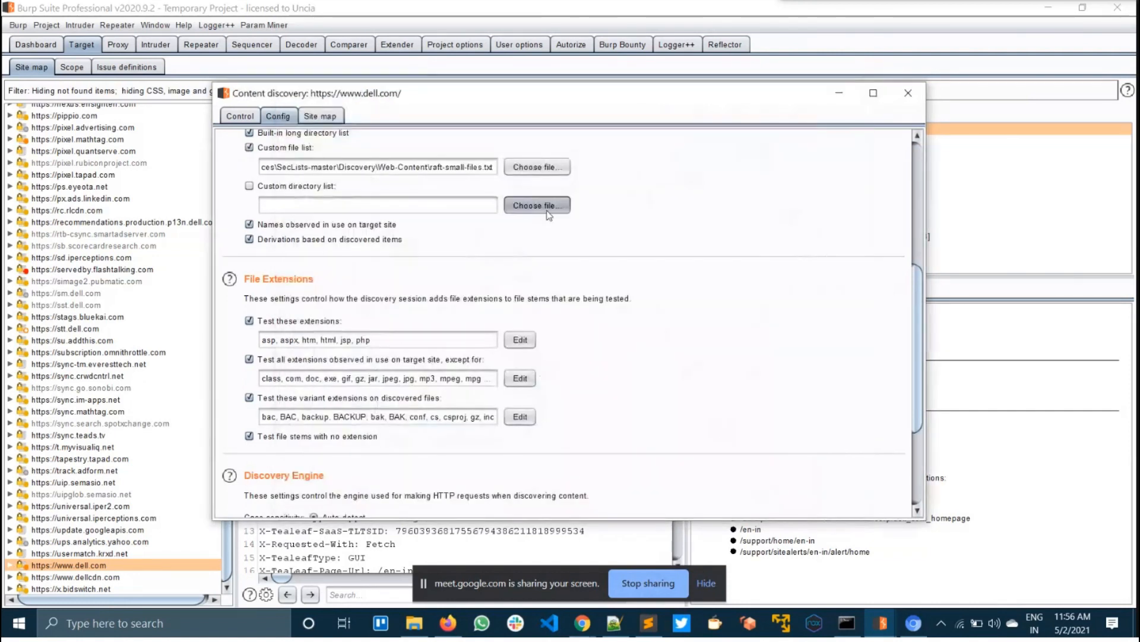
{"action": "left_click_drag", "start_coordinate": [542, 424], "coordinate": [814, 428]}
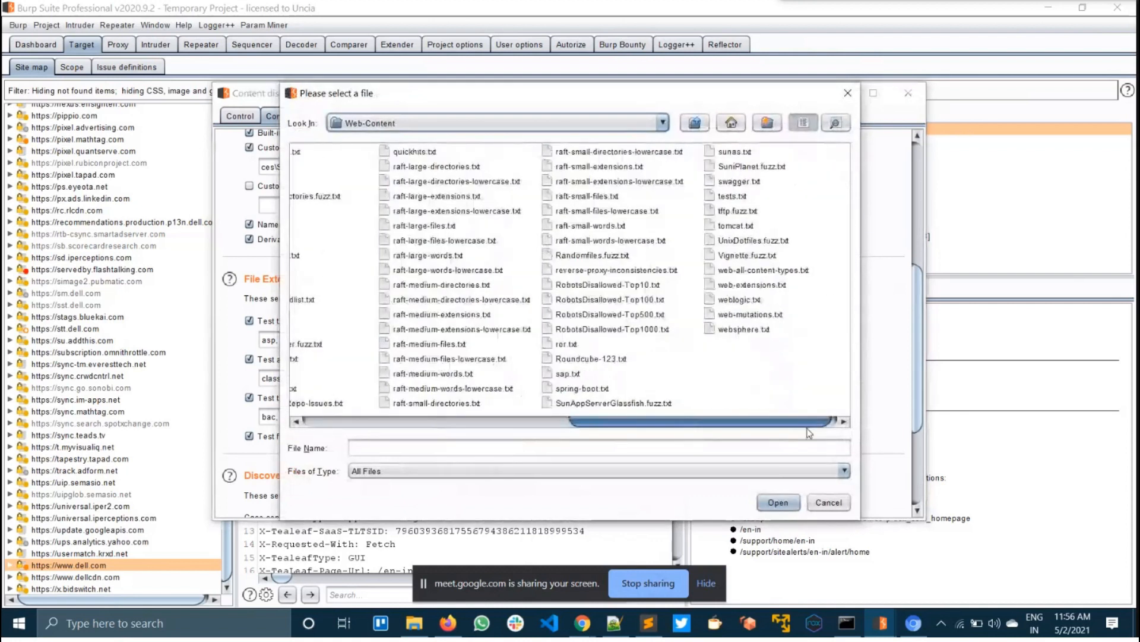
{"action": "left_click", "coordinate": [612, 228]}
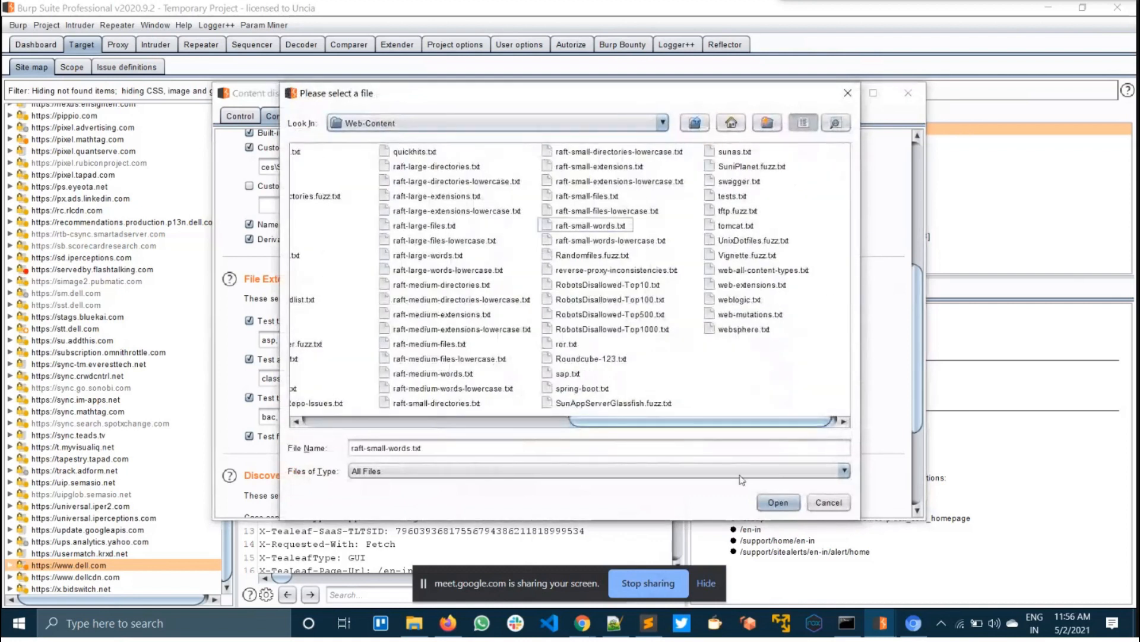
{"action": "left_click", "coordinate": [766, 503]}
Review the remaining discovery settings and start the content discovery session, agreeing to discover content outside the current target scope
{"action": "scroll", "coordinate": [598, 368], "scroll_direction": "down", "scroll_amount": 5}
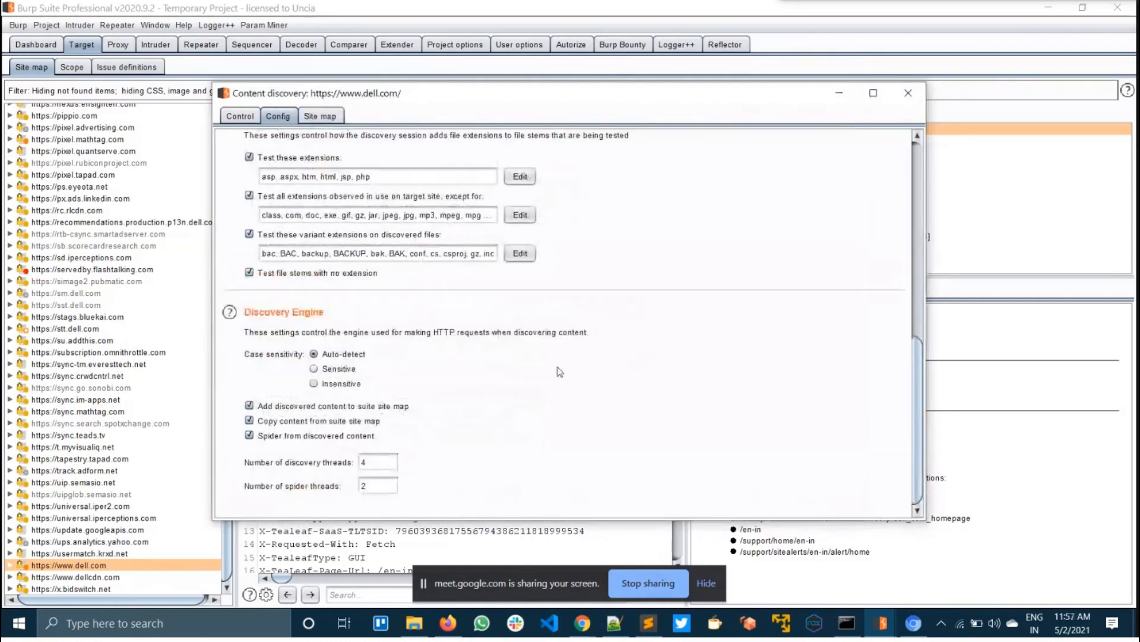
{"action": "scroll", "coordinate": [560, 372], "scroll_direction": "up", "scroll_amount": 10}
{"action": "left_click", "coordinate": [320, 116]}
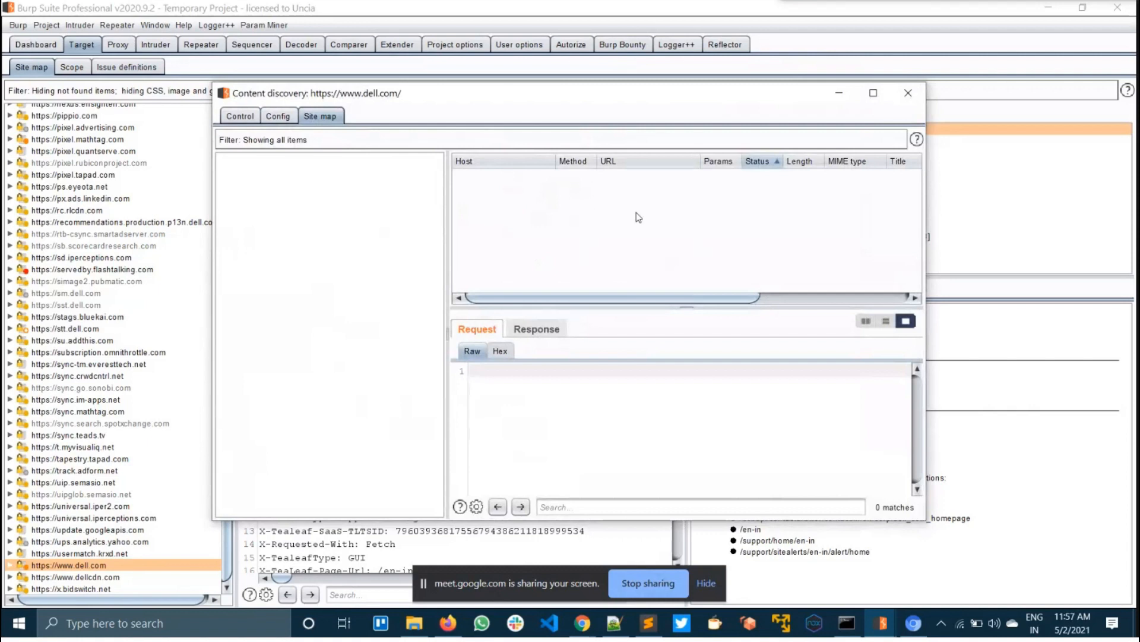
{"action": "left_click", "coordinate": [237, 116]}
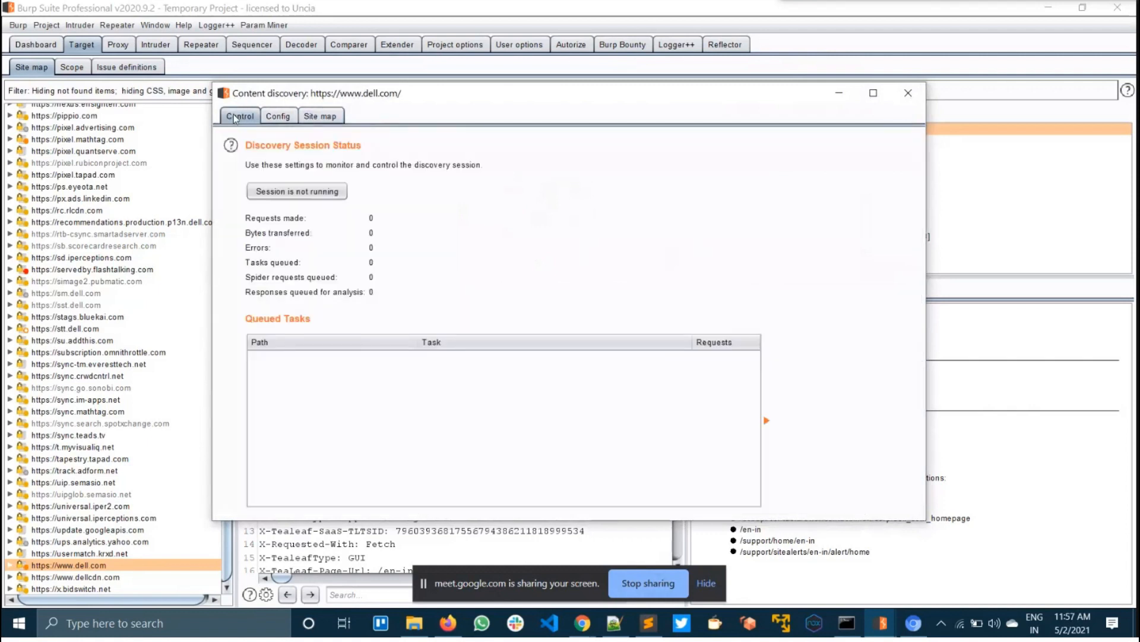
{"action": "left_click", "coordinate": [297, 191]}
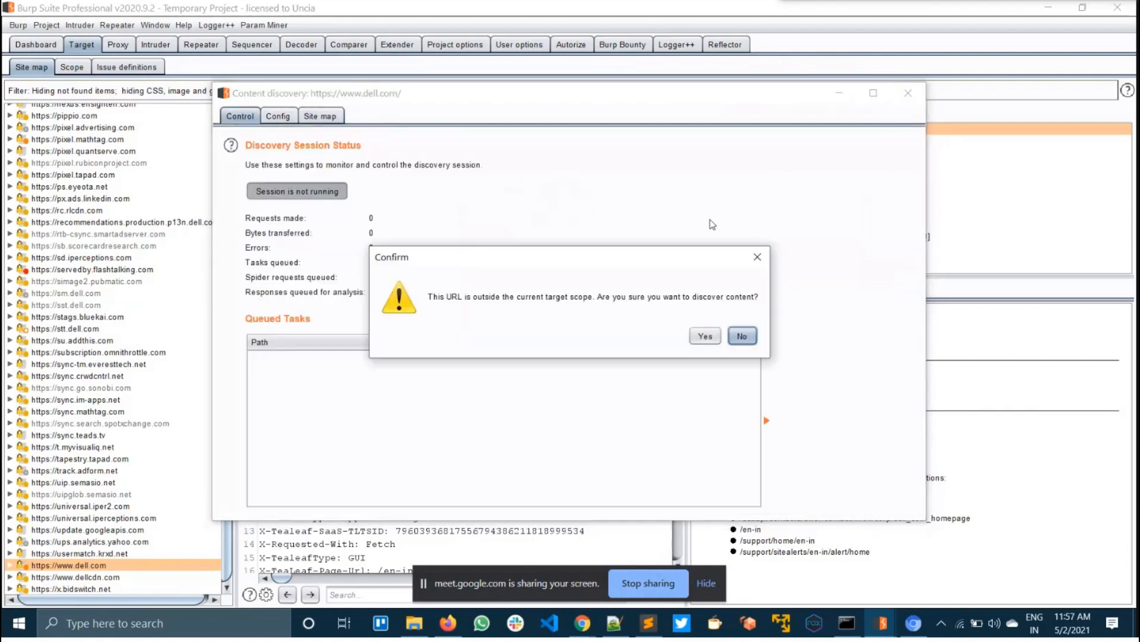
{"action": "left_click", "coordinate": [701, 336]}
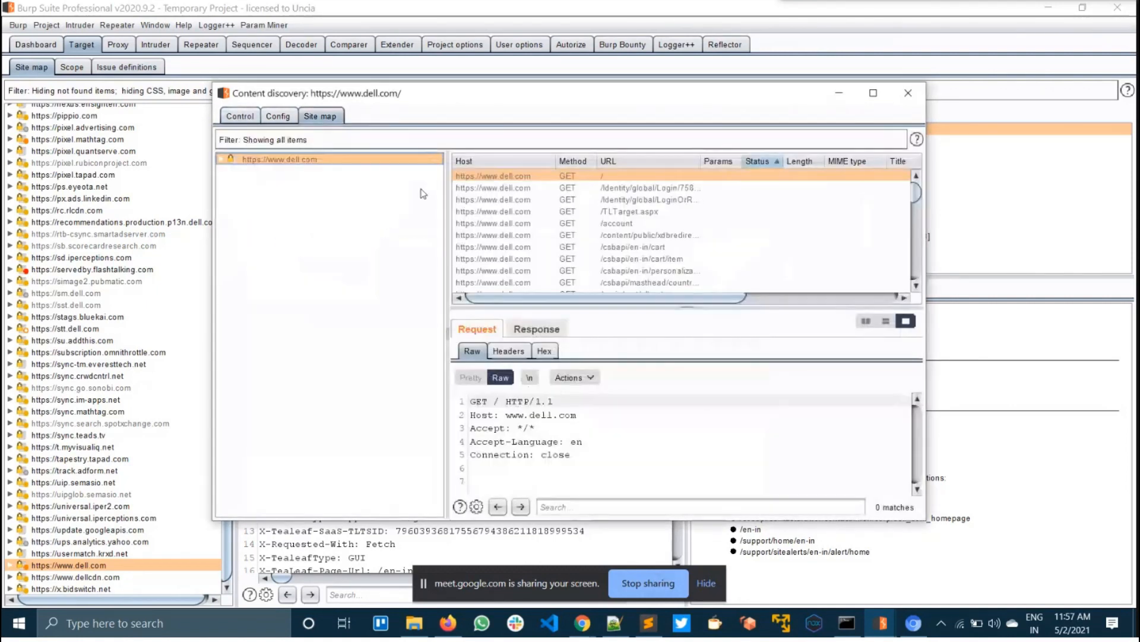
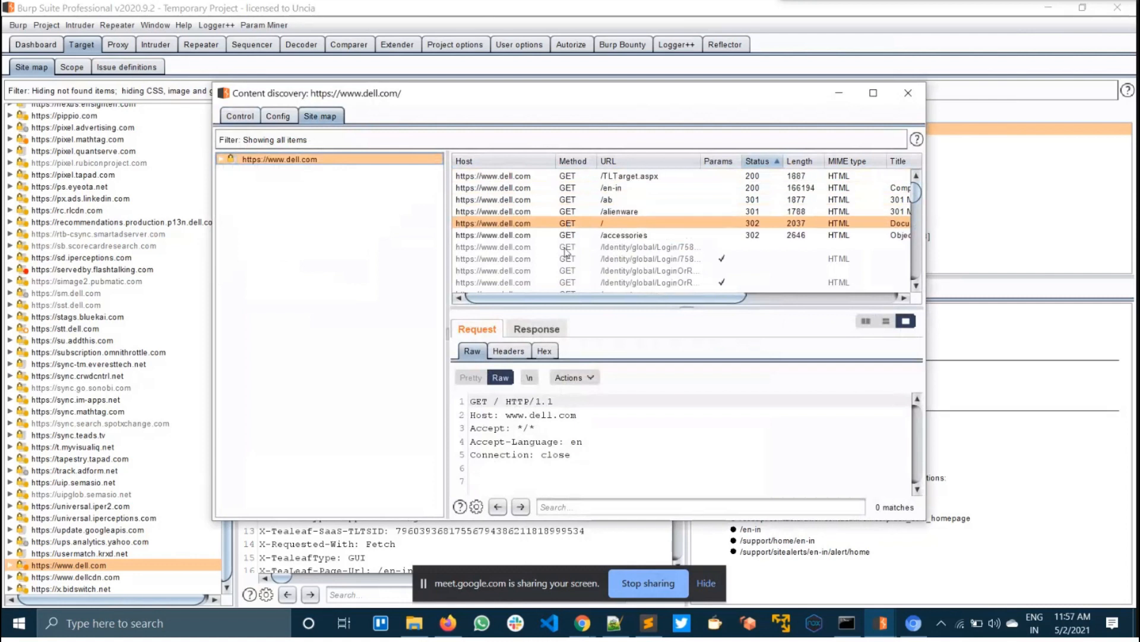
{"action": "scroll", "coordinate": [650, 233], "scroll_direction": "down", "scroll_amount": 3}
{"action": "scroll", "coordinate": [650, 233], "scroll_direction": "down", "scroll_amount": 5}
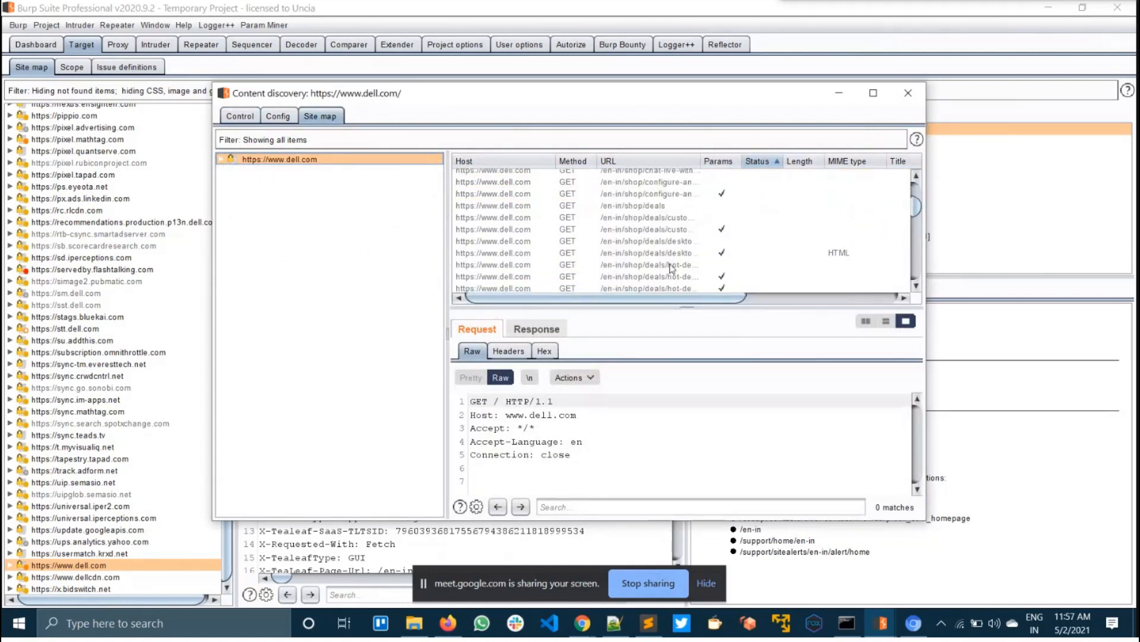
{"action": "scroll", "coordinate": [672, 268], "scroll_direction": "up", "scroll_amount": 5}
{"action": "scroll", "coordinate": [671, 269], "scroll_direction": "down", "scroll_amount": 10}
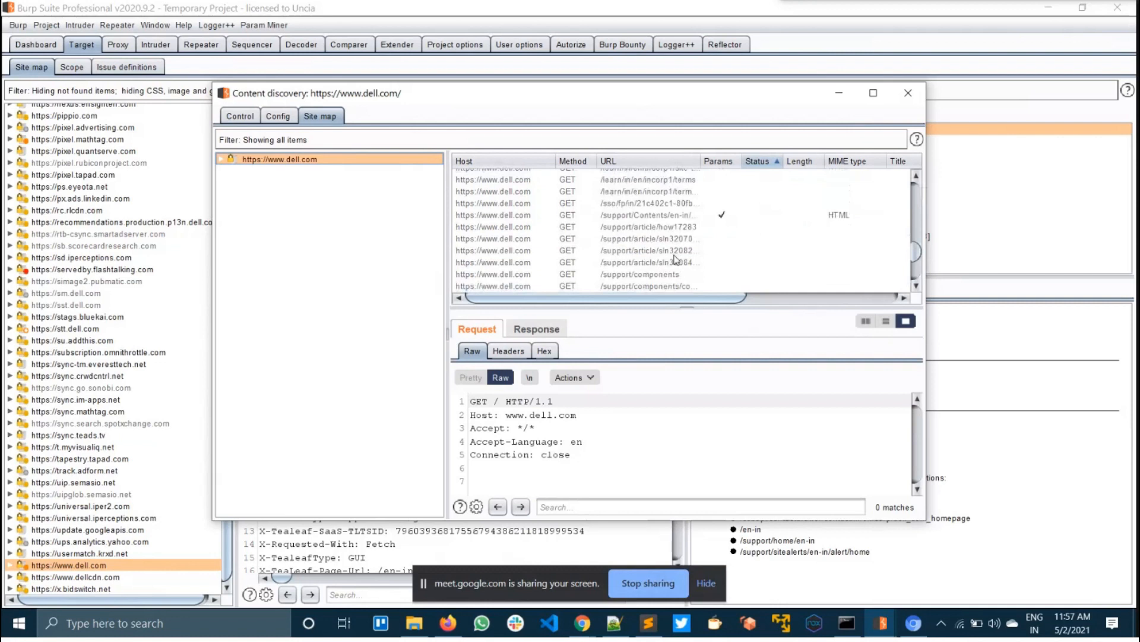
{"action": "scroll", "coordinate": [676, 259], "scroll_direction": "up", "scroll_amount": 10}
{"action": "scroll", "coordinate": [676, 259], "scroll_direction": "up", "scroll_amount": 5}
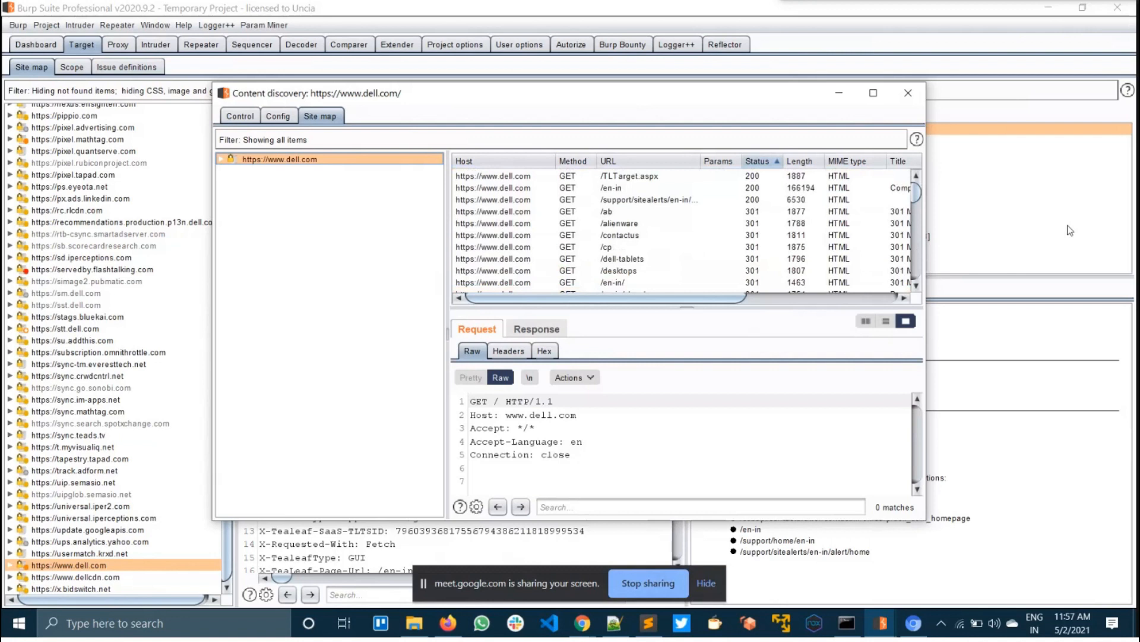
{"action": "right_click", "coordinate": [147, 565]}
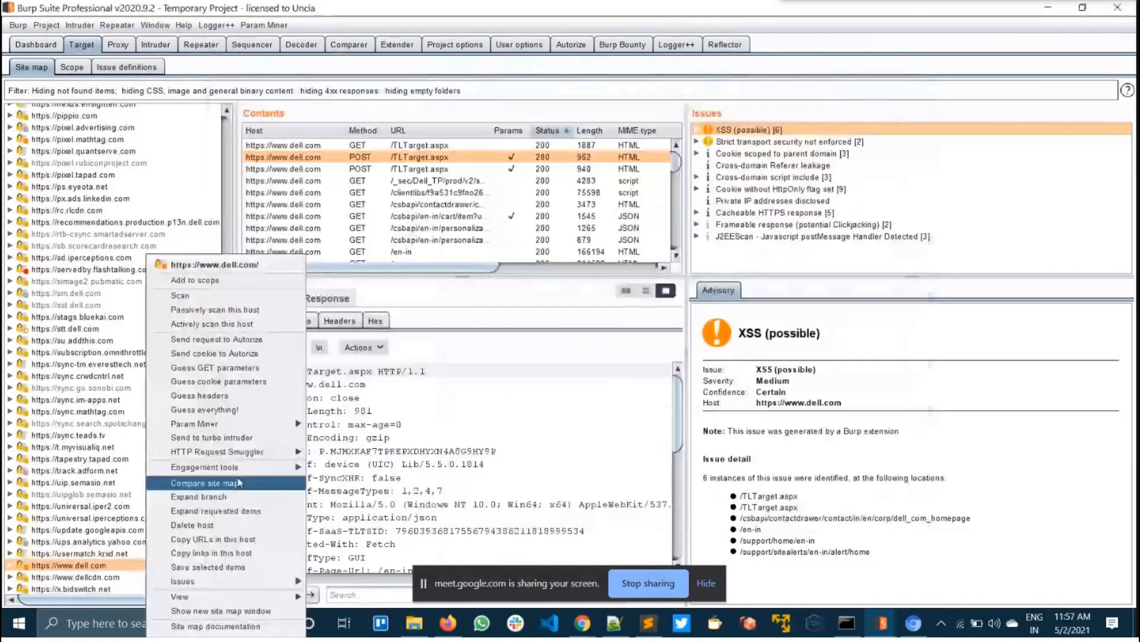
{"action": "mouse_move", "coordinate": [259, 468]}
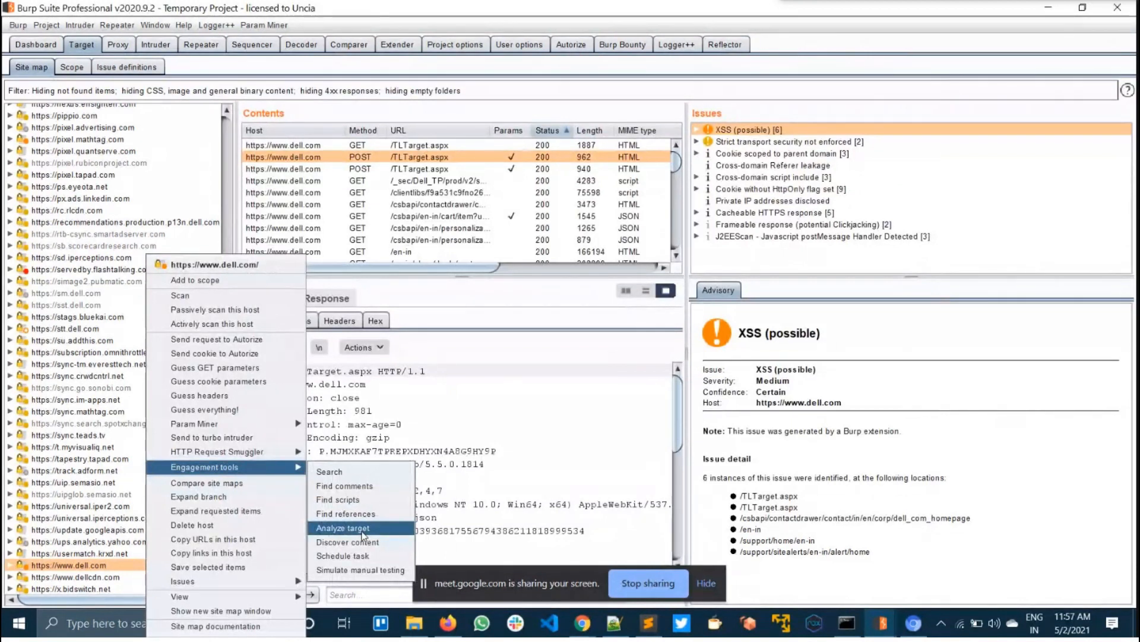
{"action": "left_click", "coordinate": [343, 528]}
{"action": "left_click", "coordinate": [462, 80]}
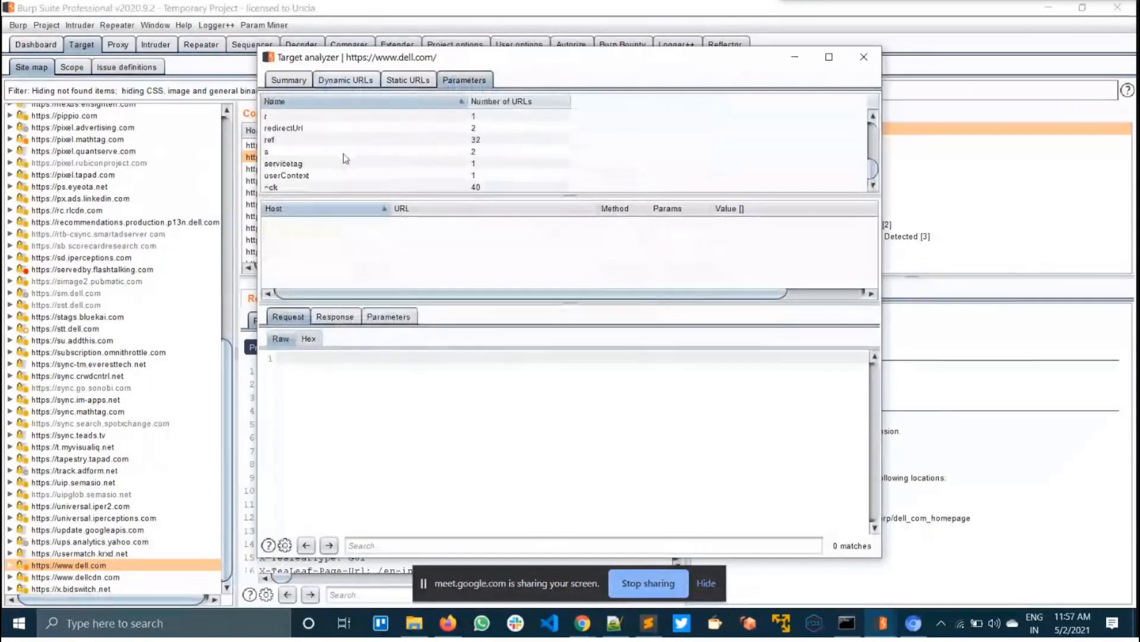
{"action": "scroll", "coordinate": [345, 158], "scroll_direction": "up", "scroll_amount": 5}
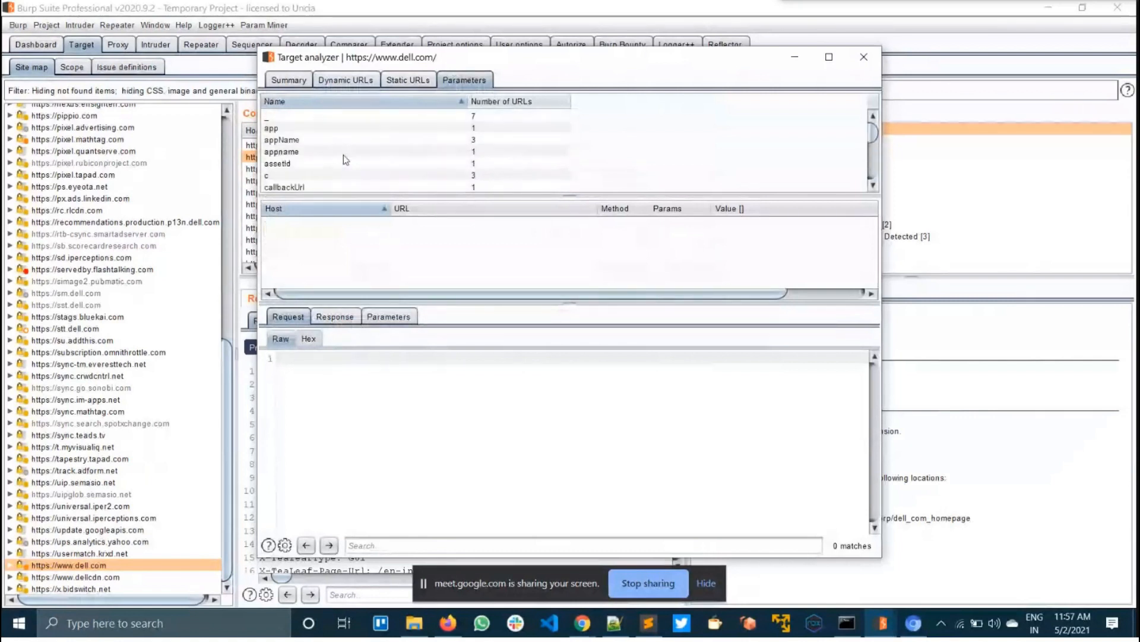
{"action": "left_click", "coordinate": [913, 623]}
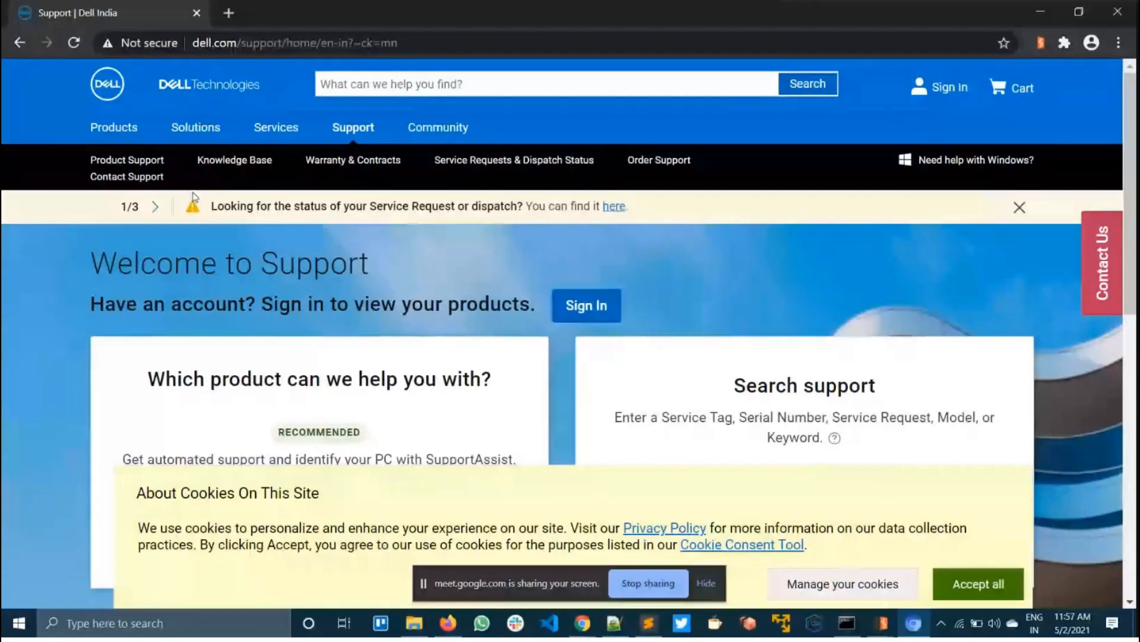
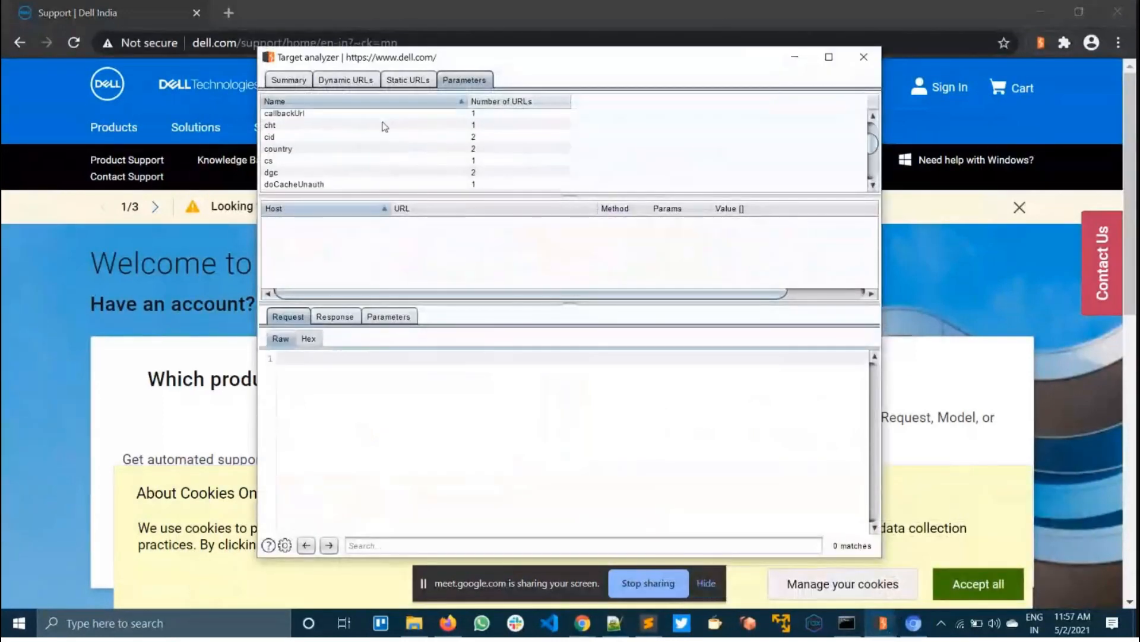
{"action": "scroll", "coordinate": [381, 134], "scroll_direction": "down", "scroll_amount": 5}
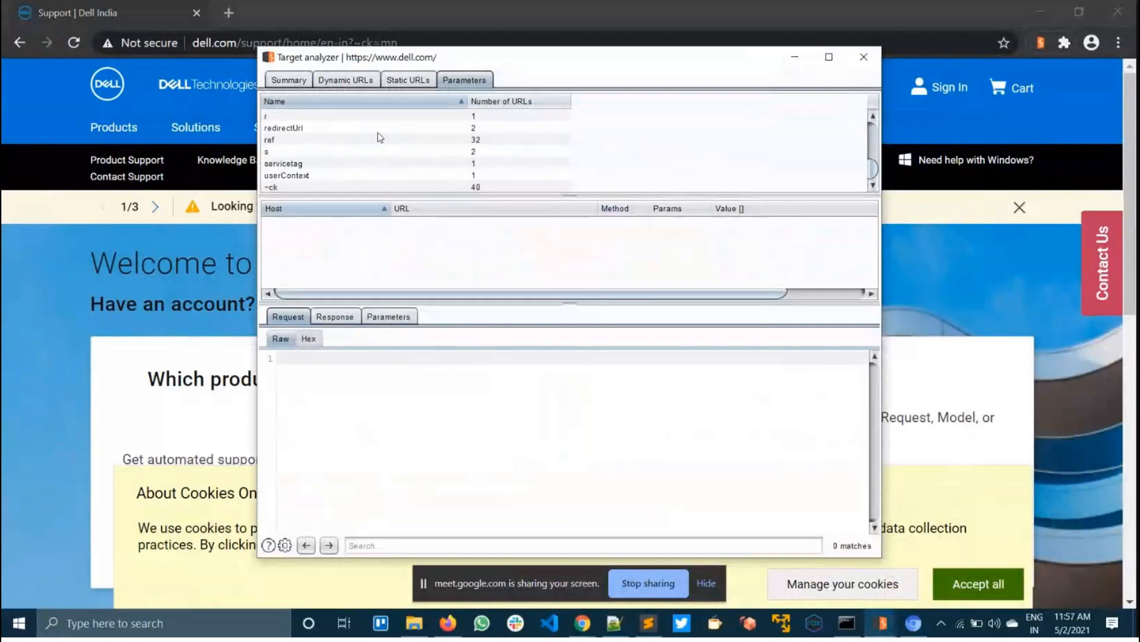
Inspect the request that uses the servicetag parameter and view the target analysis summary
{"action": "left_click", "coordinate": [320, 164]}
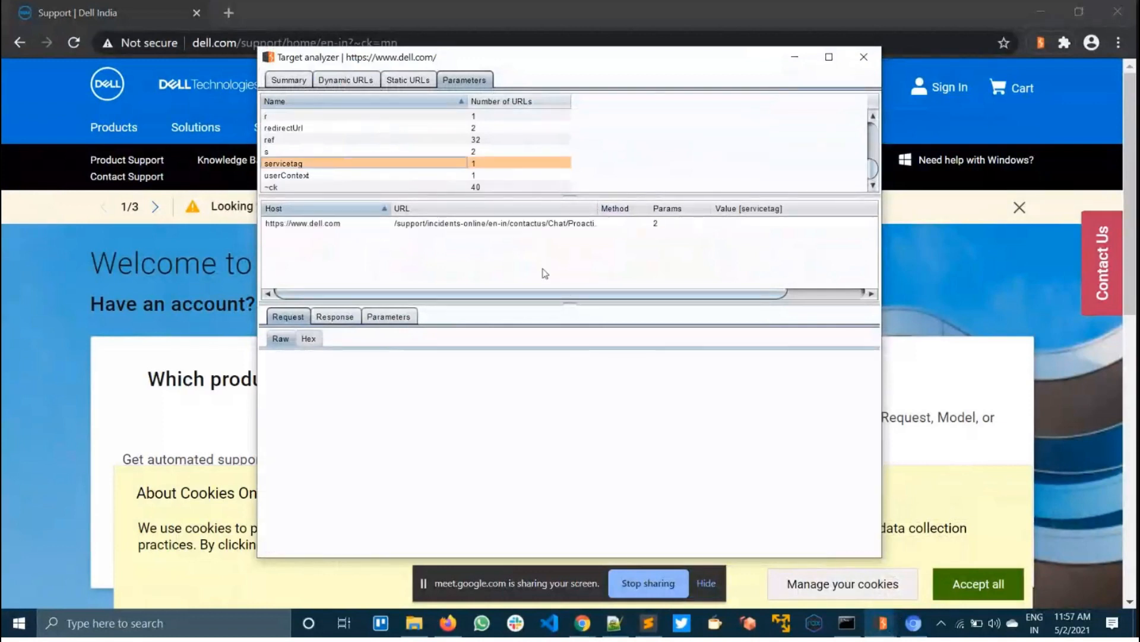
{"action": "left_click", "coordinate": [431, 225]}
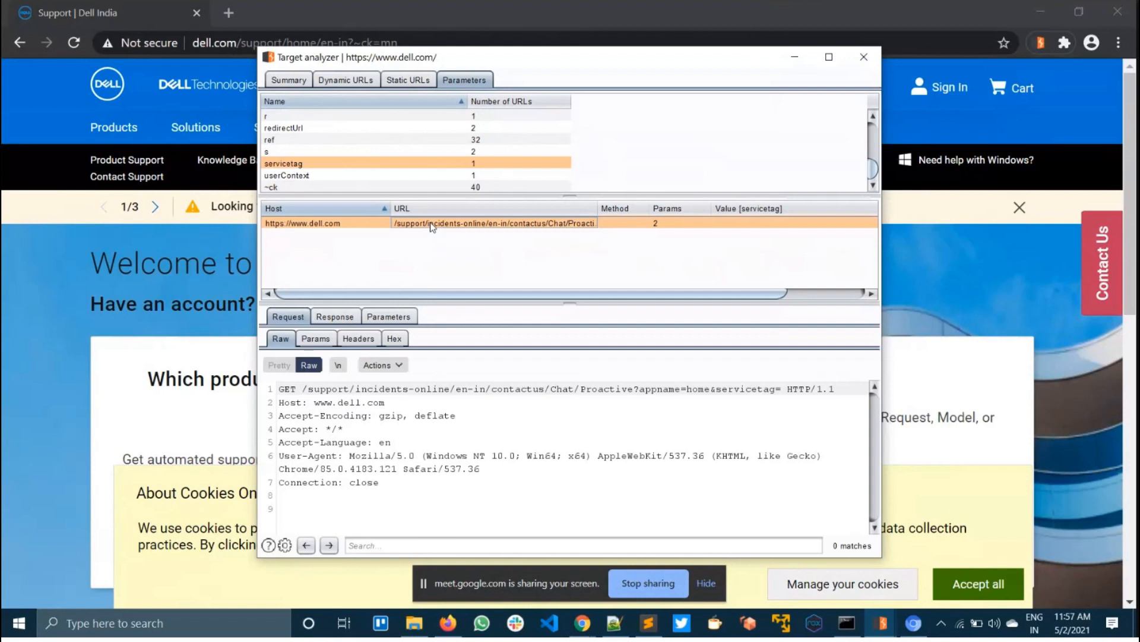
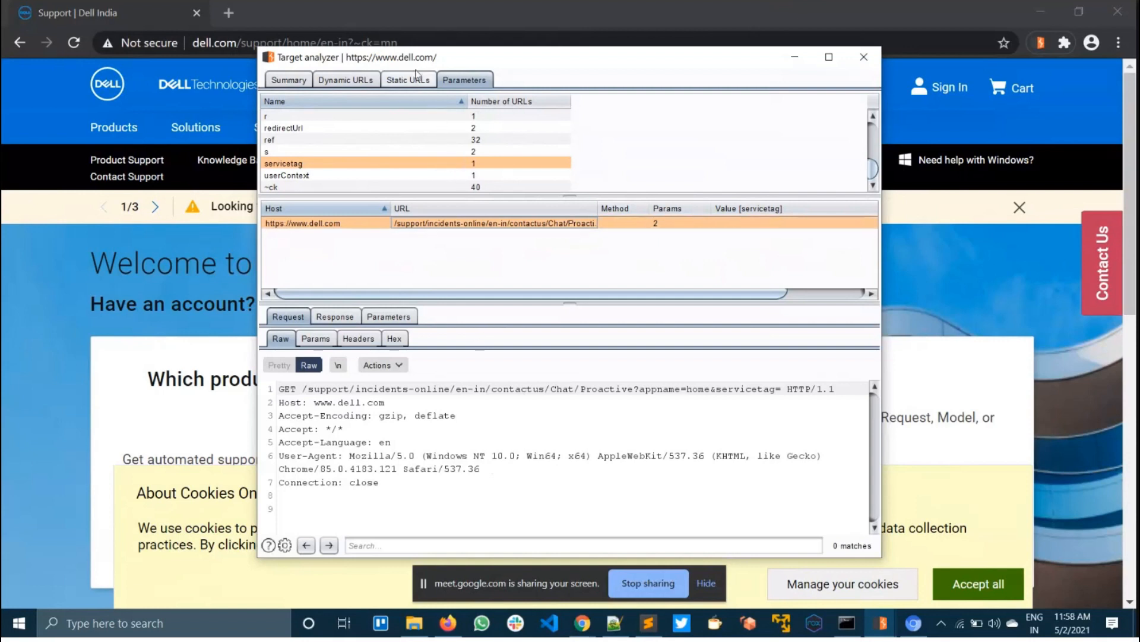
{"action": "left_click", "coordinate": [278, 81]}
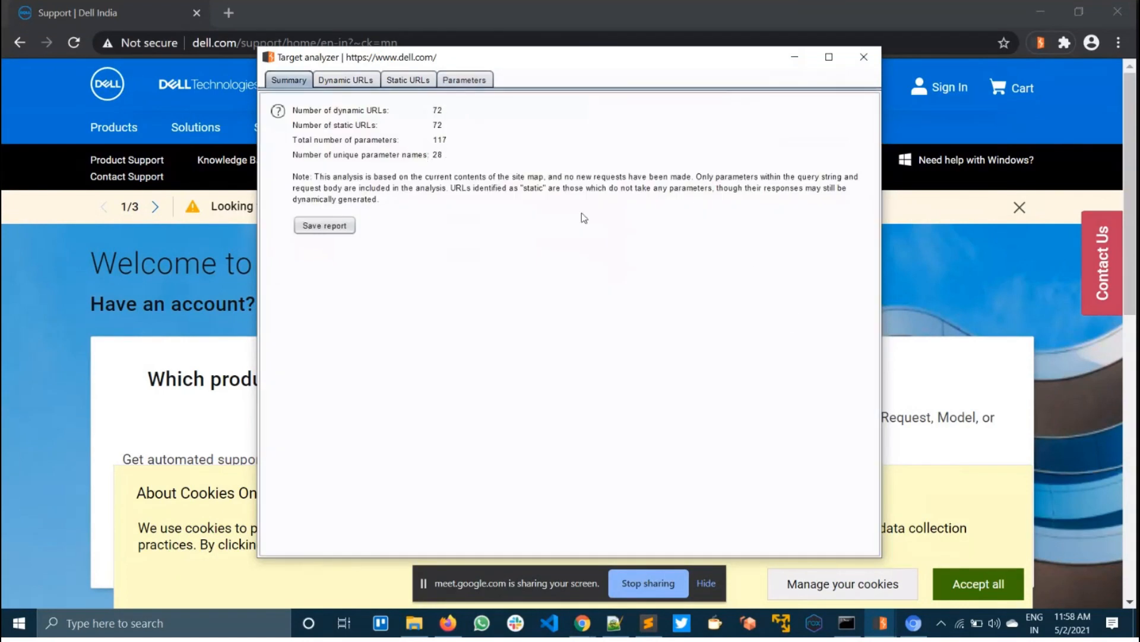
Check the save option for the target analysis report, and inspect the request and response of the static URL /contact
{"action": "left_click", "coordinate": [339, 231]}
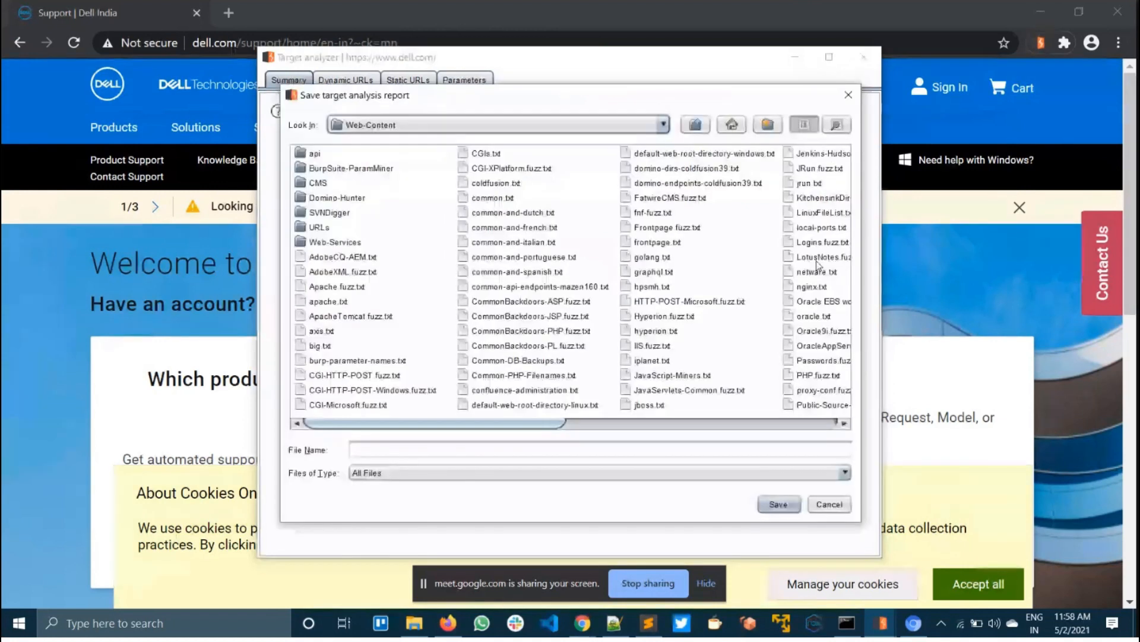
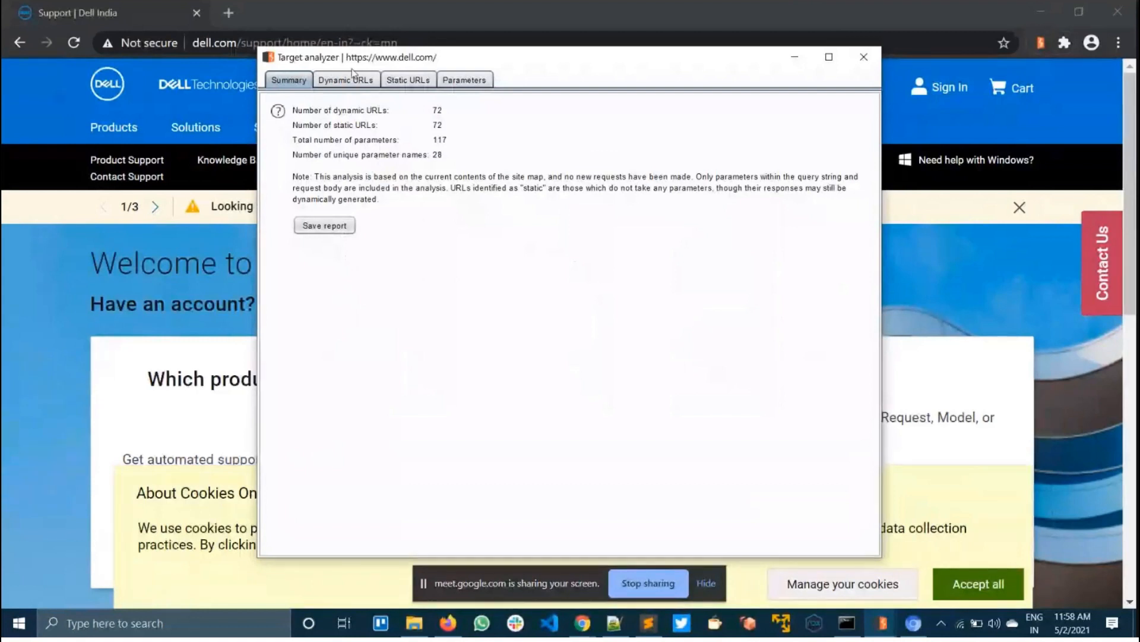
{"action": "left_click", "coordinate": [408, 80]}
{"action": "left_click", "coordinate": [363, 210]}
{"action": "scroll", "coordinate": [657, 483], "scroll_direction": "down", "scroll_amount": 5}
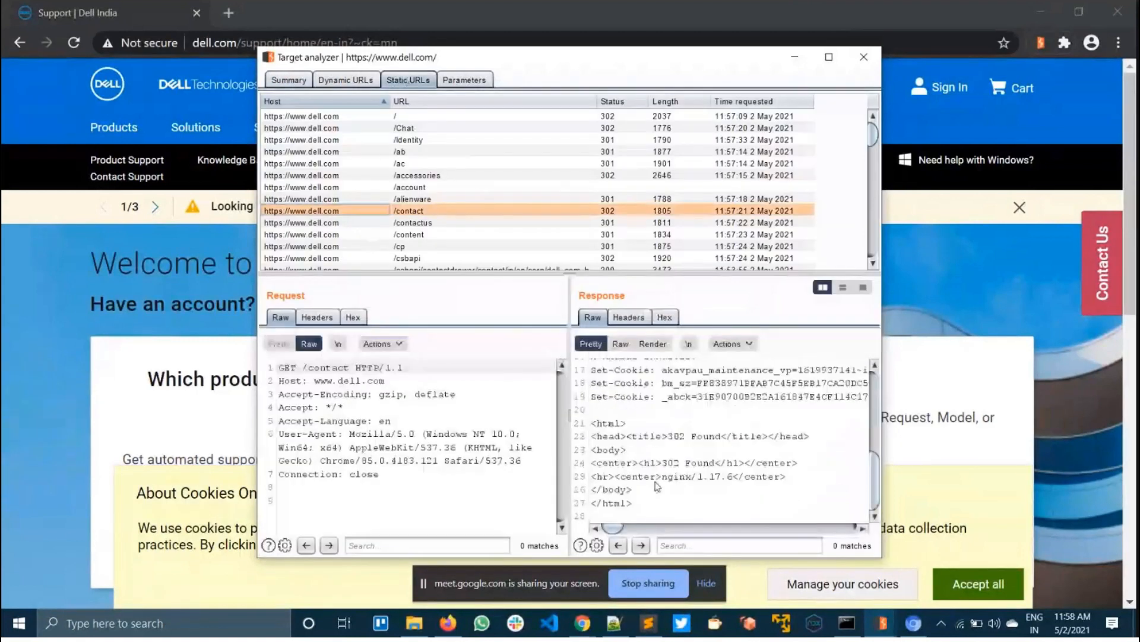
{"action": "scroll", "coordinate": [657, 484], "scroll_direction": "up", "scroll_amount": 5}
{"action": "scroll", "coordinate": [657, 484], "scroll_direction": "down", "scroll_amount": 5}
Inspect the parameters and response of /content/public/xdbredirect.aspx among the dynamic URLs
{"action": "left_click", "coordinate": [351, 79]}
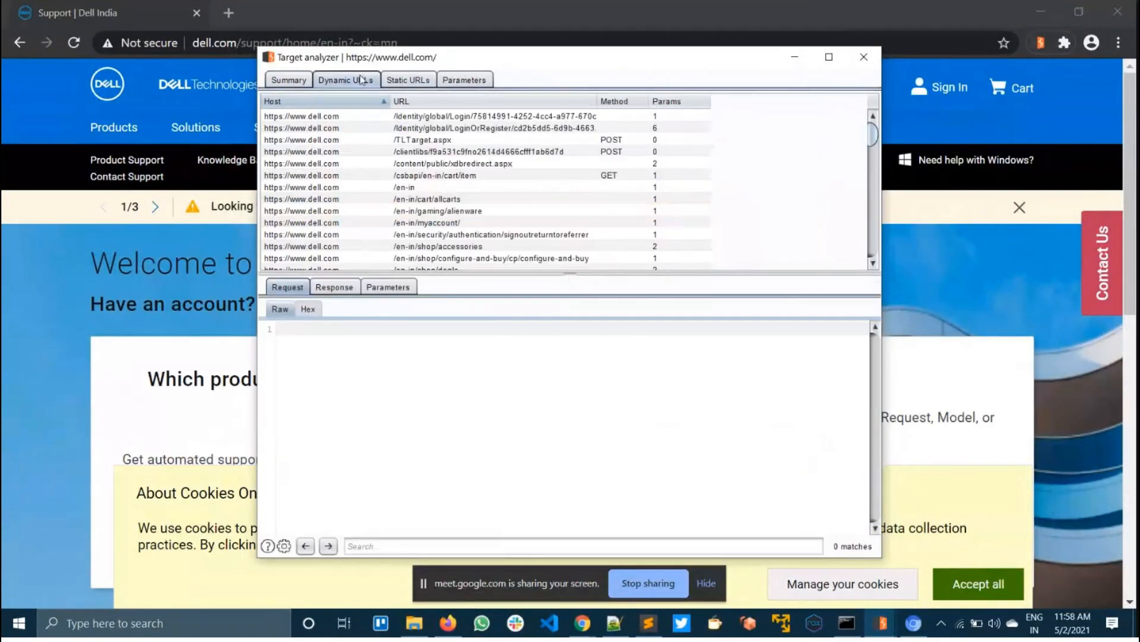
{"action": "left_click", "coordinate": [416, 163]}
{"action": "left_click", "coordinate": [388, 287]}
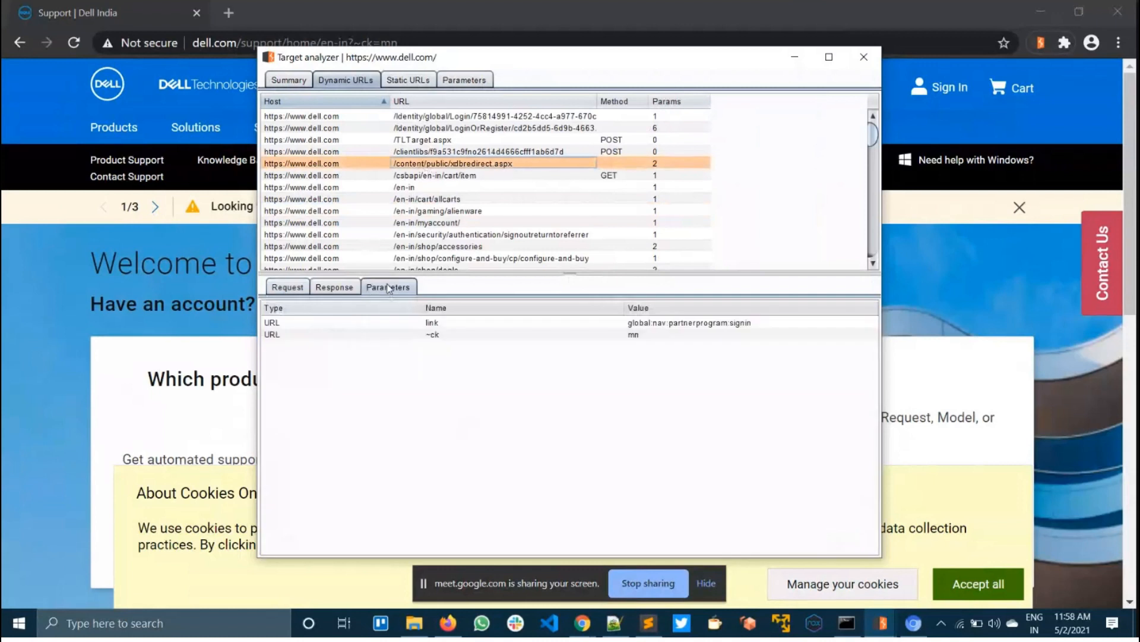
{"action": "left_click", "coordinate": [331, 287]}
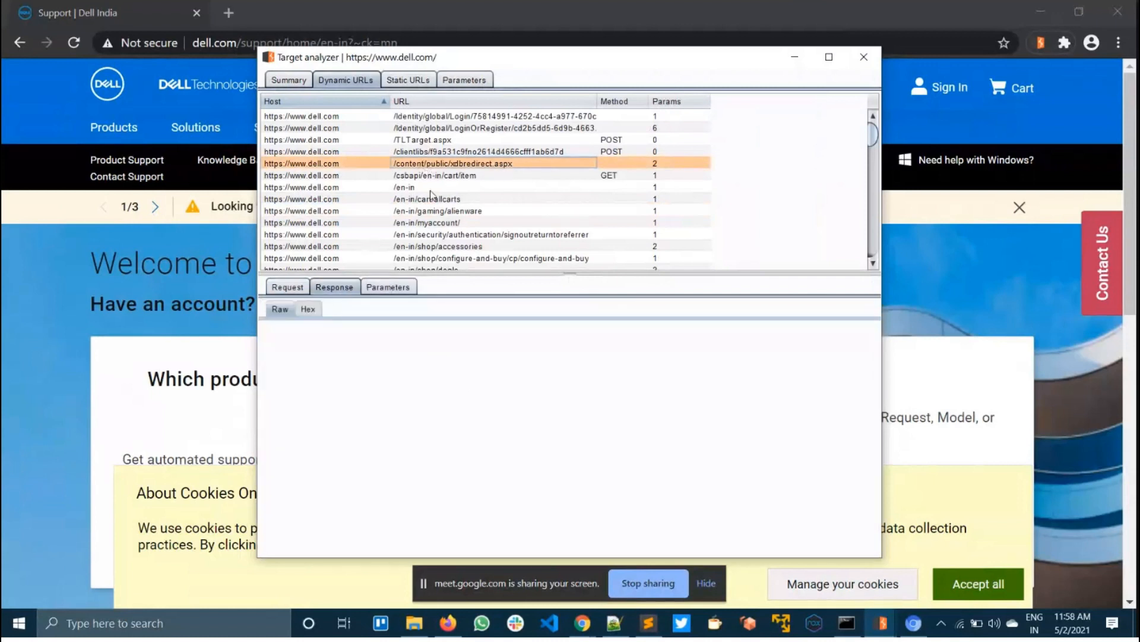
Inspect the response and parameters of /TLTarget.aspx, look through the remaining dynamic URLs and return to the analysis summary
{"action": "left_click", "coordinate": [464, 140]}
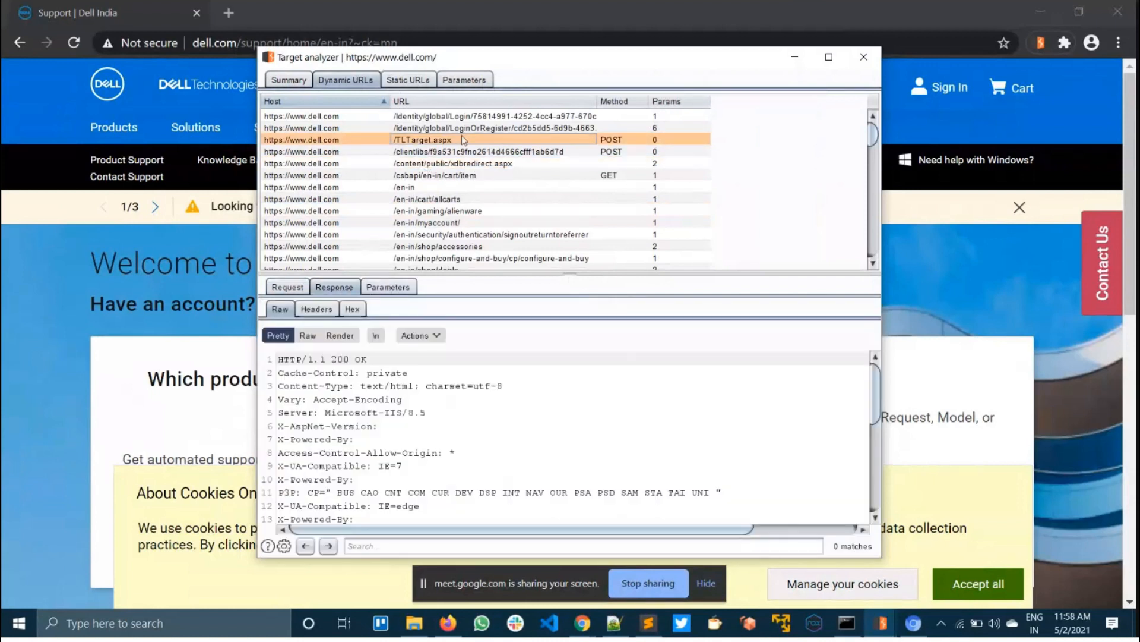
{"action": "left_click", "coordinate": [388, 287]}
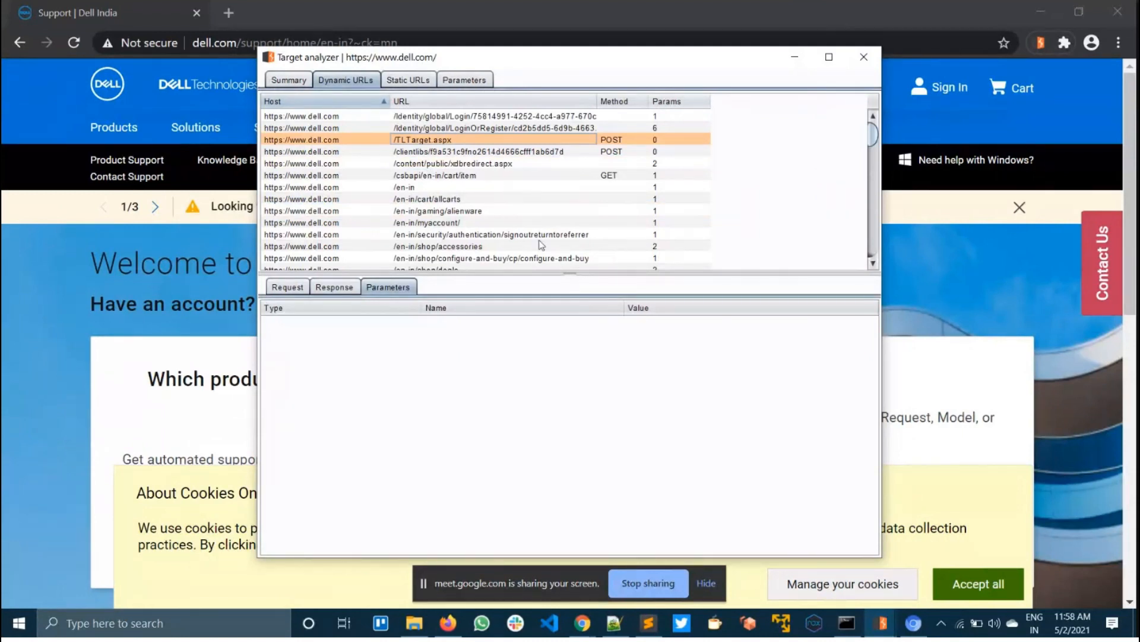
{"action": "scroll", "coordinate": [515, 182], "scroll_direction": "down", "scroll_amount": 10}
{"action": "scroll", "coordinate": [515, 190], "scroll_direction": "up", "scroll_amount": 10}
{"action": "left_click", "coordinate": [288, 80]}
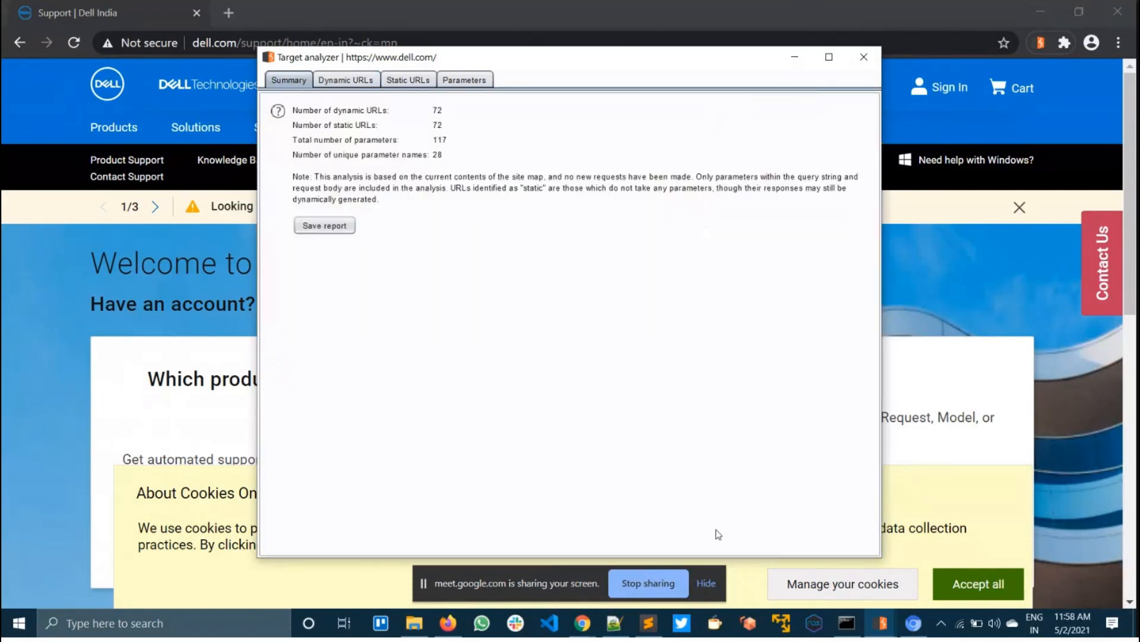
In the main Burp Suite window's proxy options, add an enabled regex match/replace rule for request headers that replaces user with admin
{"action": "left_click", "coordinate": [880, 628]}
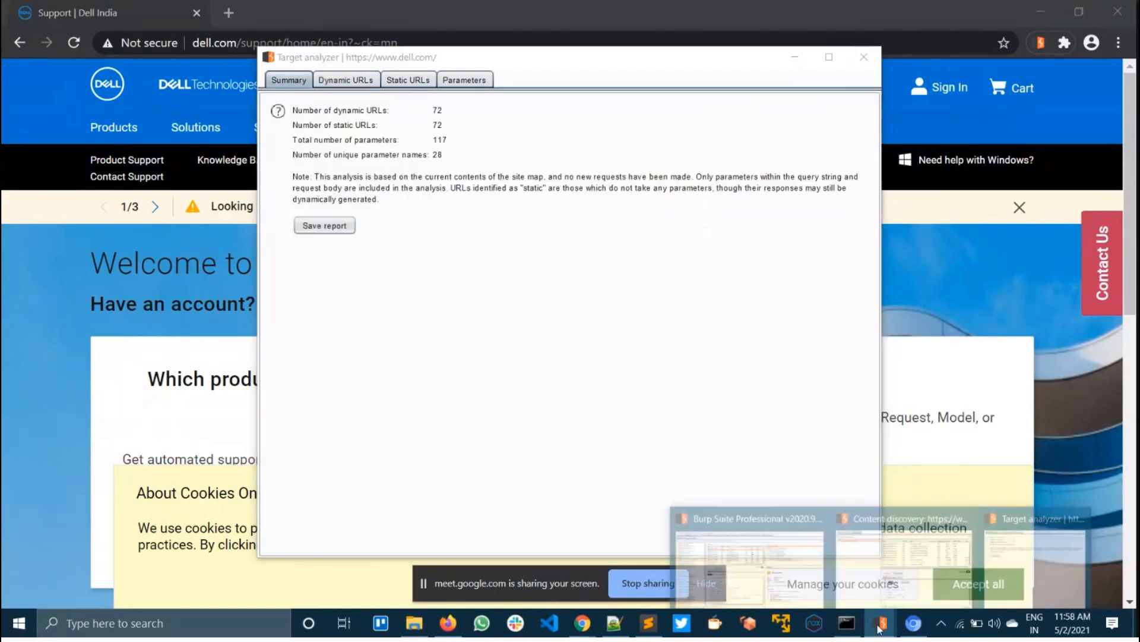
{"action": "left_click", "coordinate": [750, 563]}
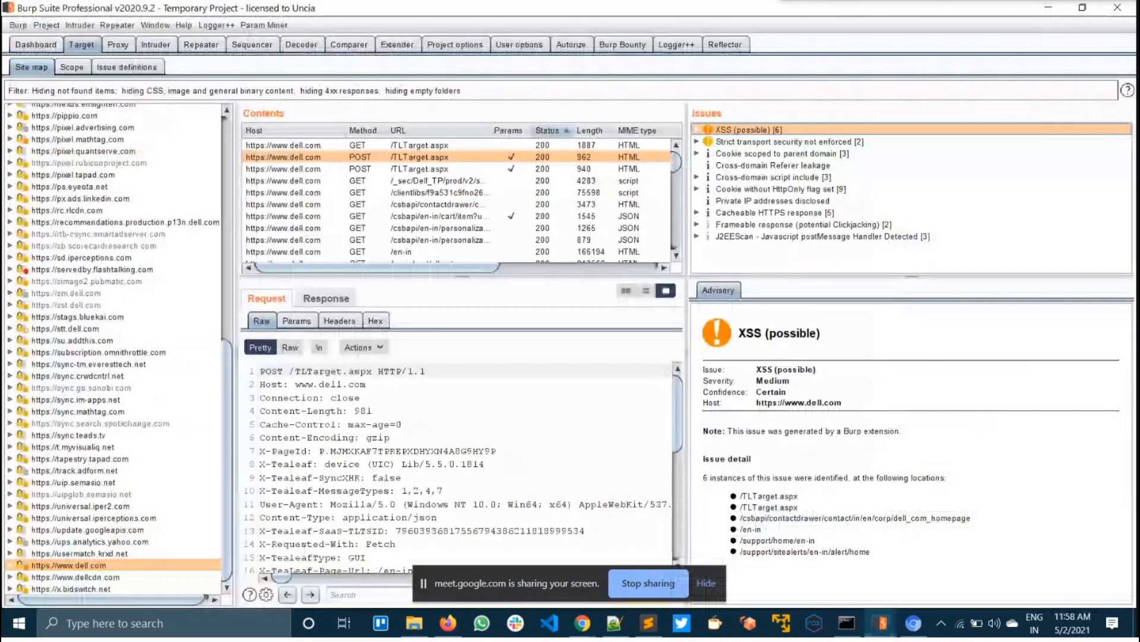
{"action": "left_click", "coordinate": [118, 44]}
{"action": "left_click", "coordinate": [223, 68]}
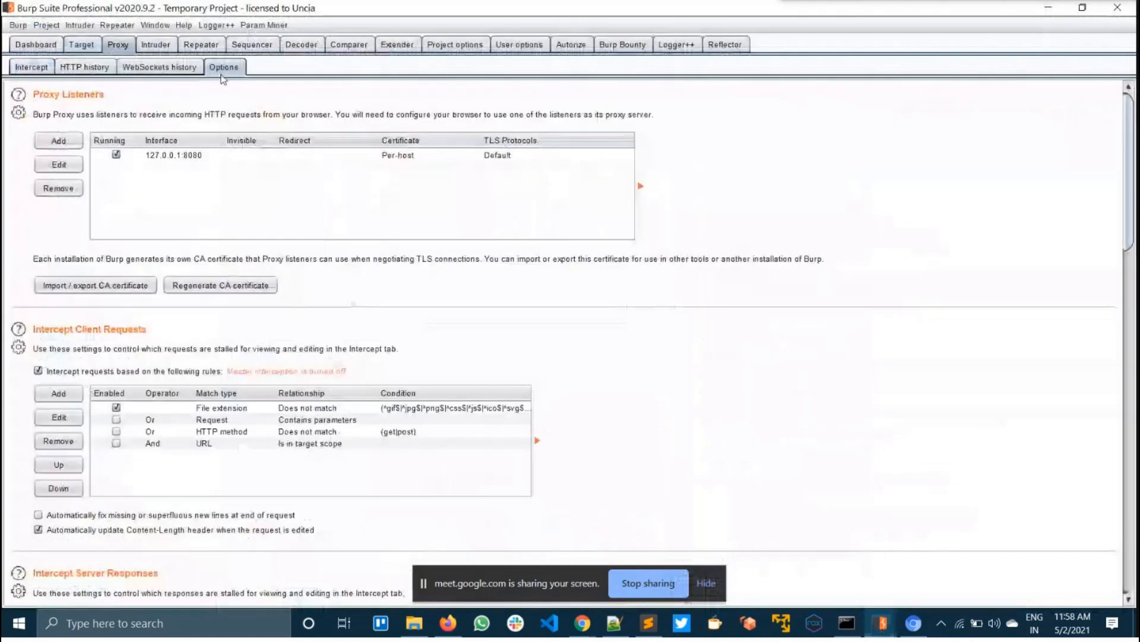
{"action": "scroll", "coordinate": [196, 209], "scroll_direction": "down", "scroll_amount": 15}
{"action": "scroll", "coordinate": [195, 209], "scroll_direction": "down", "scroll_amount": 1}
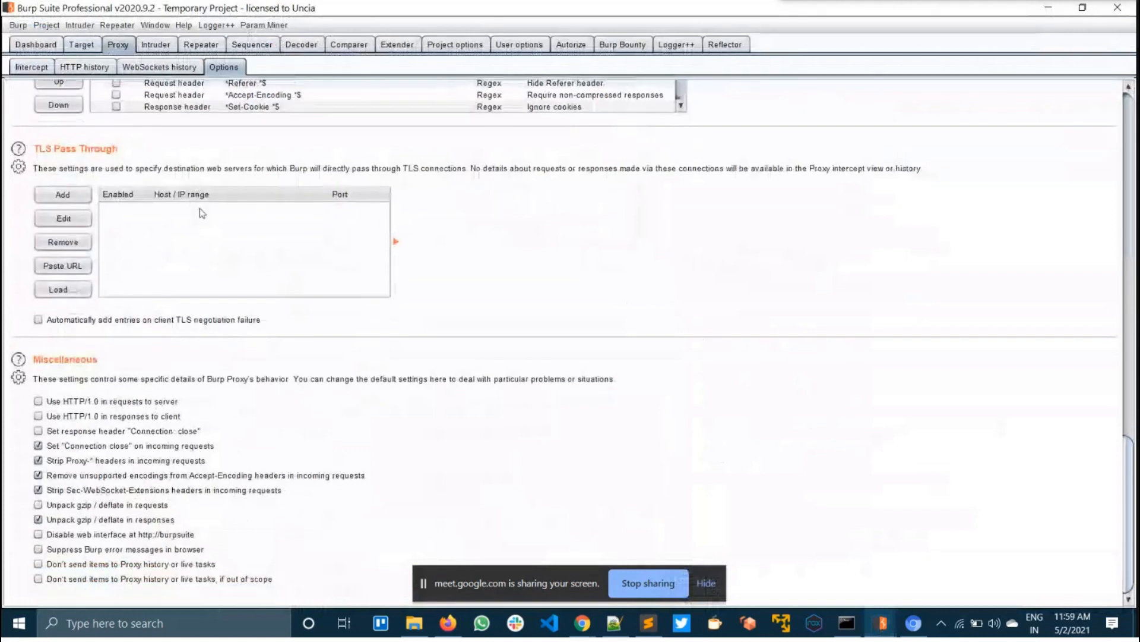
{"action": "scroll", "coordinate": [199, 209], "scroll_direction": "up", "scroll_amount": 10}
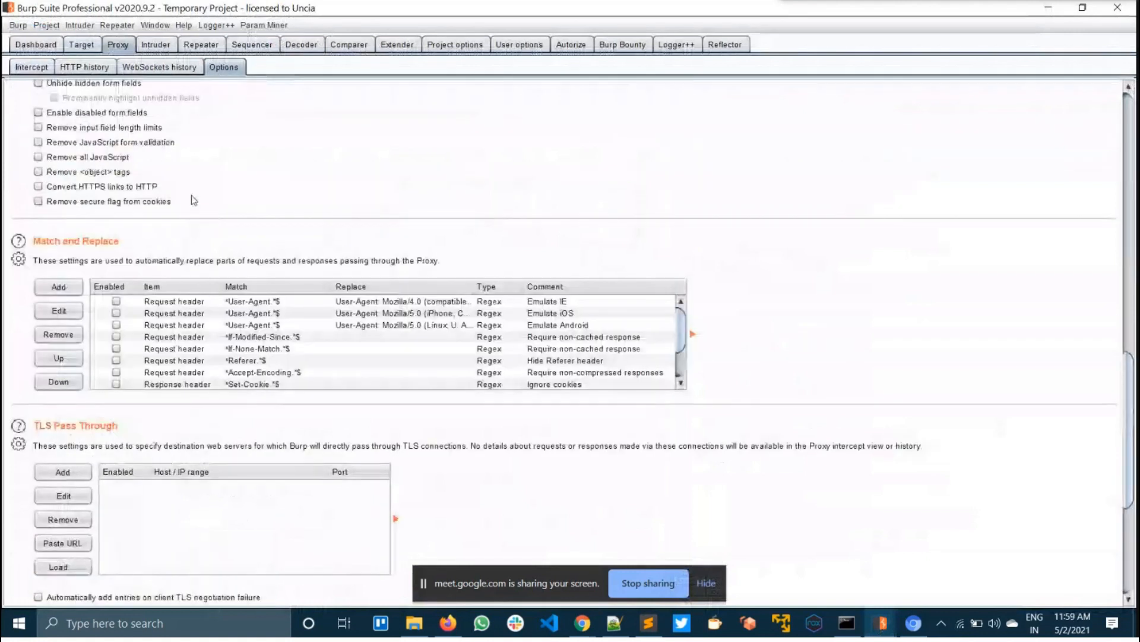
{"action": "left_click", "coordinate": [60, 286]}
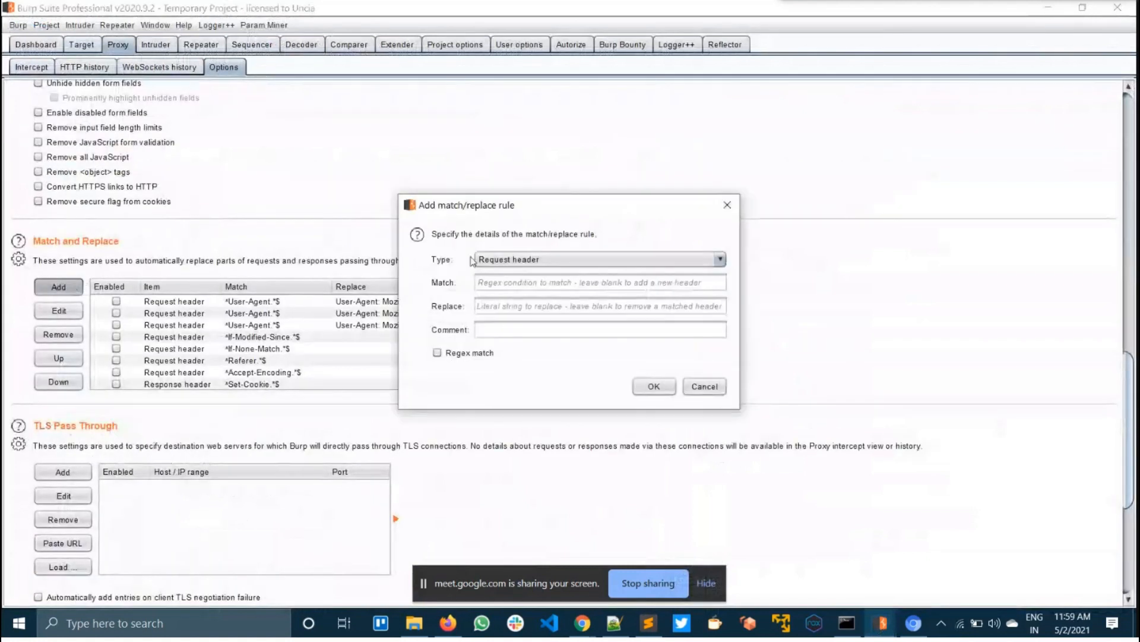
{"action": "left_click", "coordinate": [501, 280]}
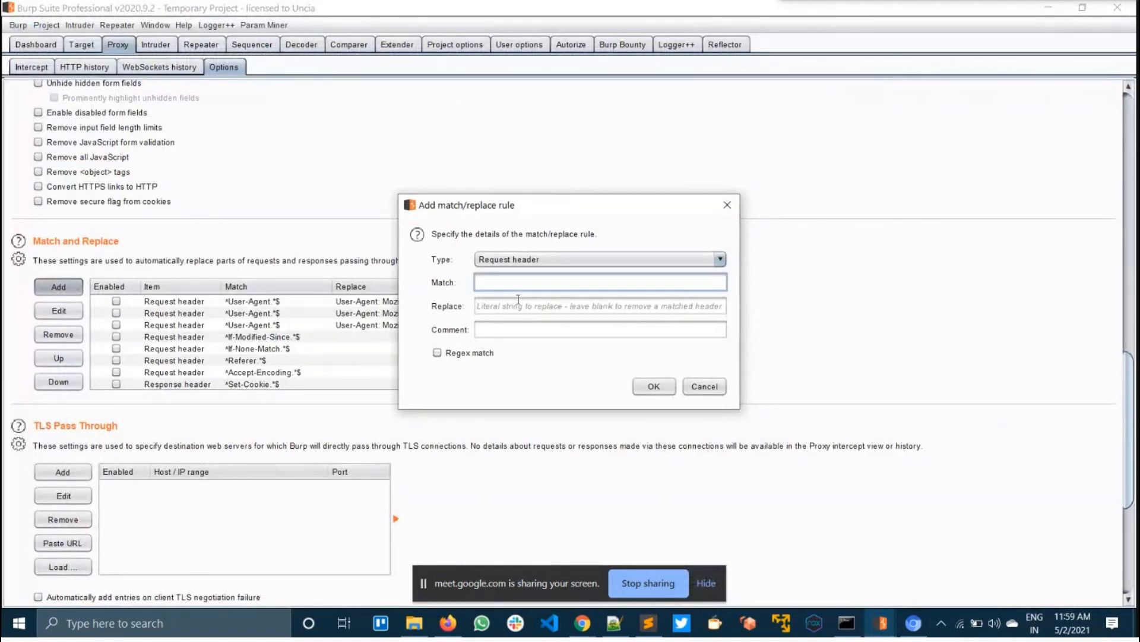
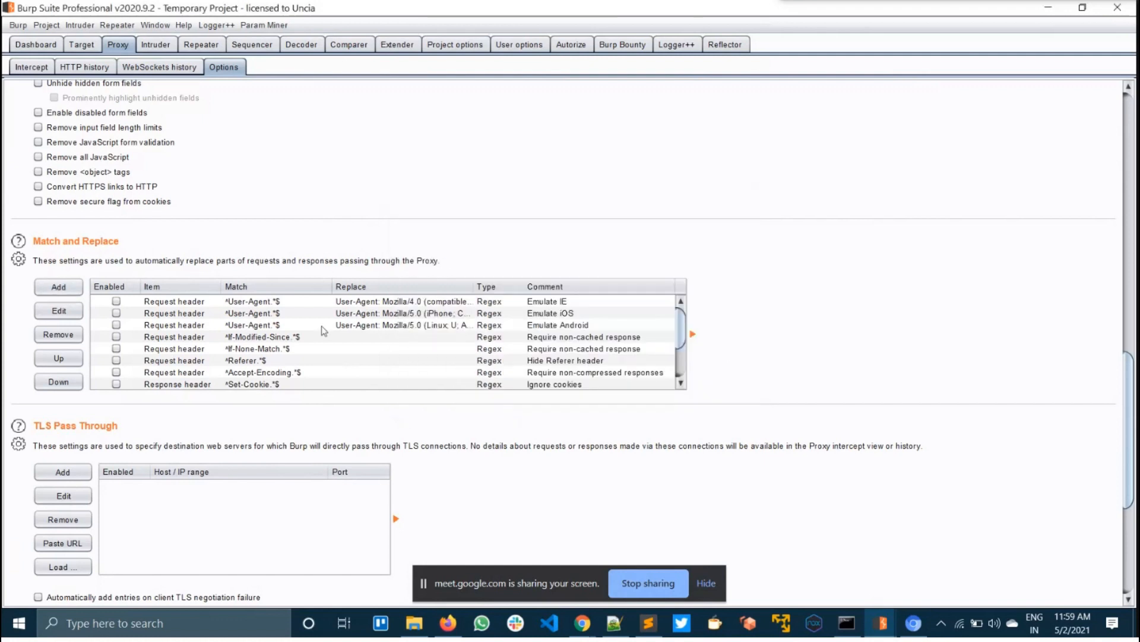
{"action": "scroll", "coordinate": [322, 325], "scroll_direction": "up", "scroll_amount": 10}
{"action": "scroll", "coordinate": [319, 325], "scroll_direction": "down", "scroll_amount": 10}
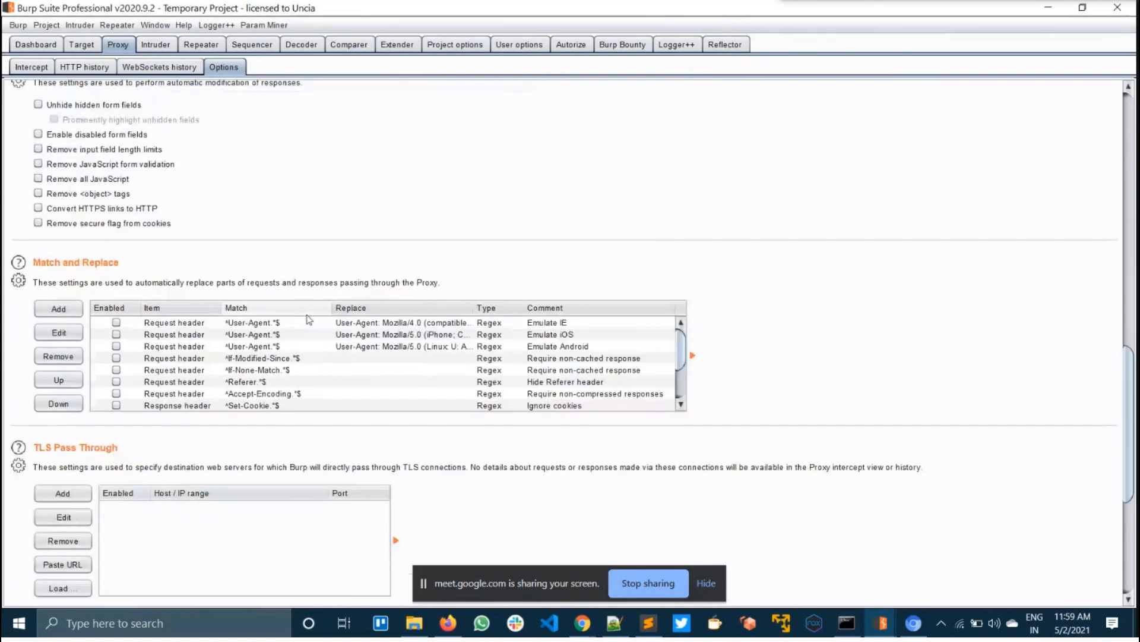
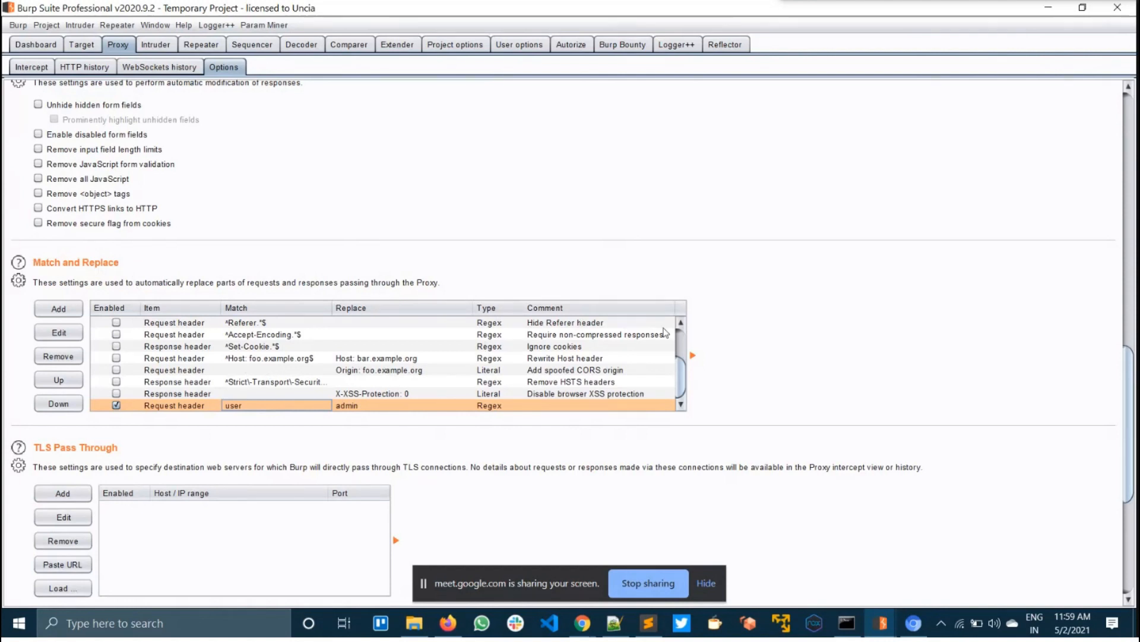
Open the Autorize extension's configuration and turn Autorize on
{"action": "left_click", "coordinate": [564, 46]}
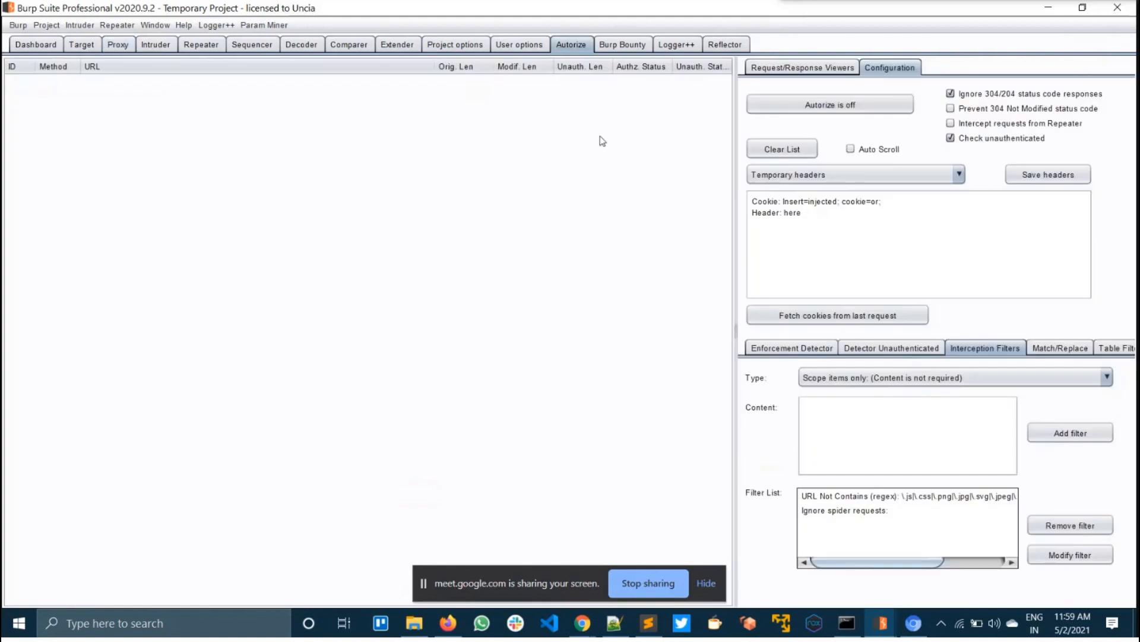
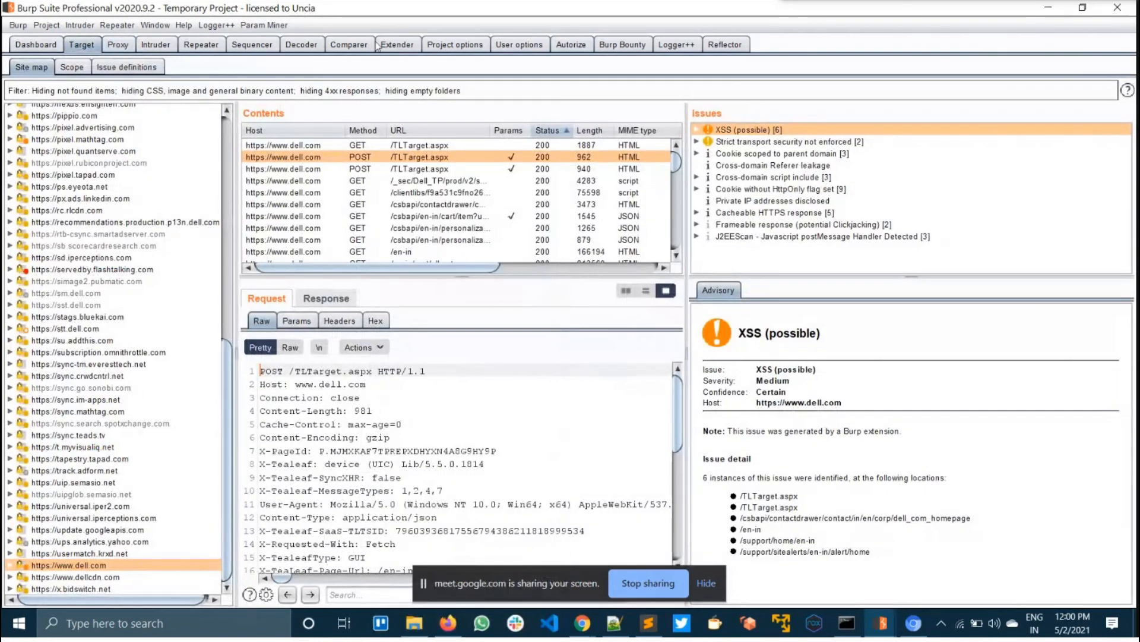
{"action": "left_click", "coordinate": [586, 45]}
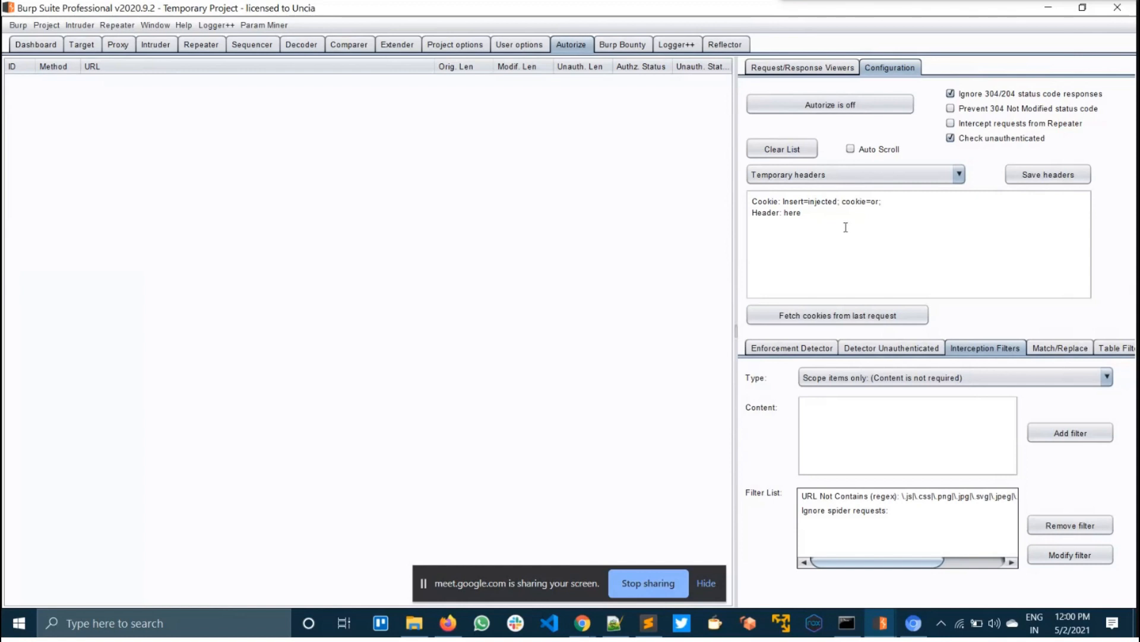
{"action": "left_click", "coordinate": [812, 104]}
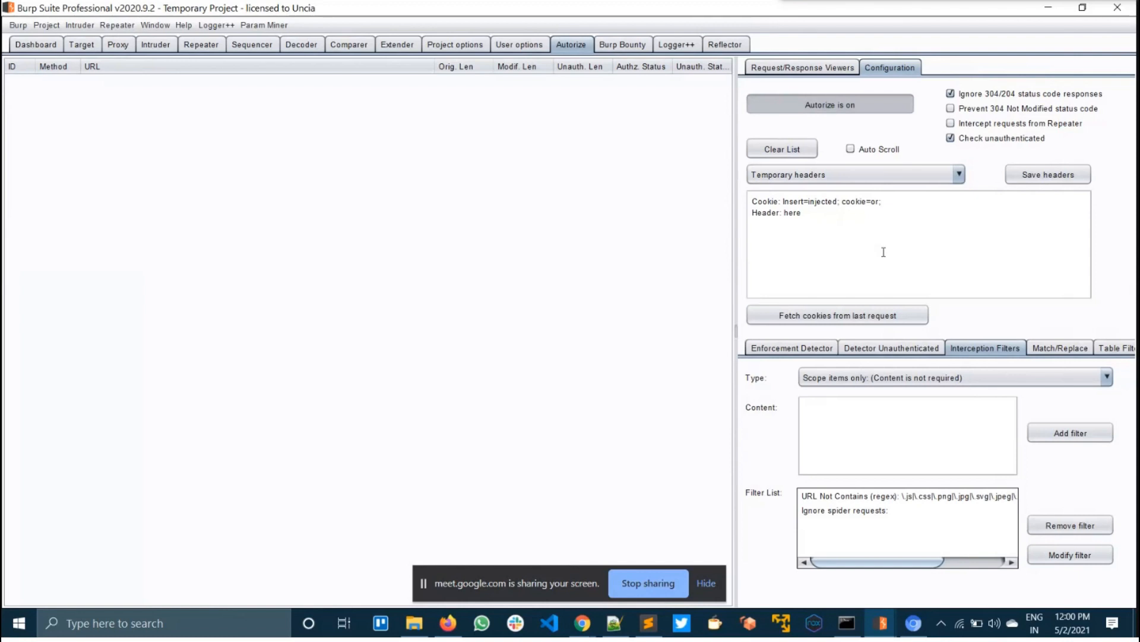
{"action": "left_click", "coordinate": [116, 46]}
{"action": "left_click", "coordinate": [81, 45]}
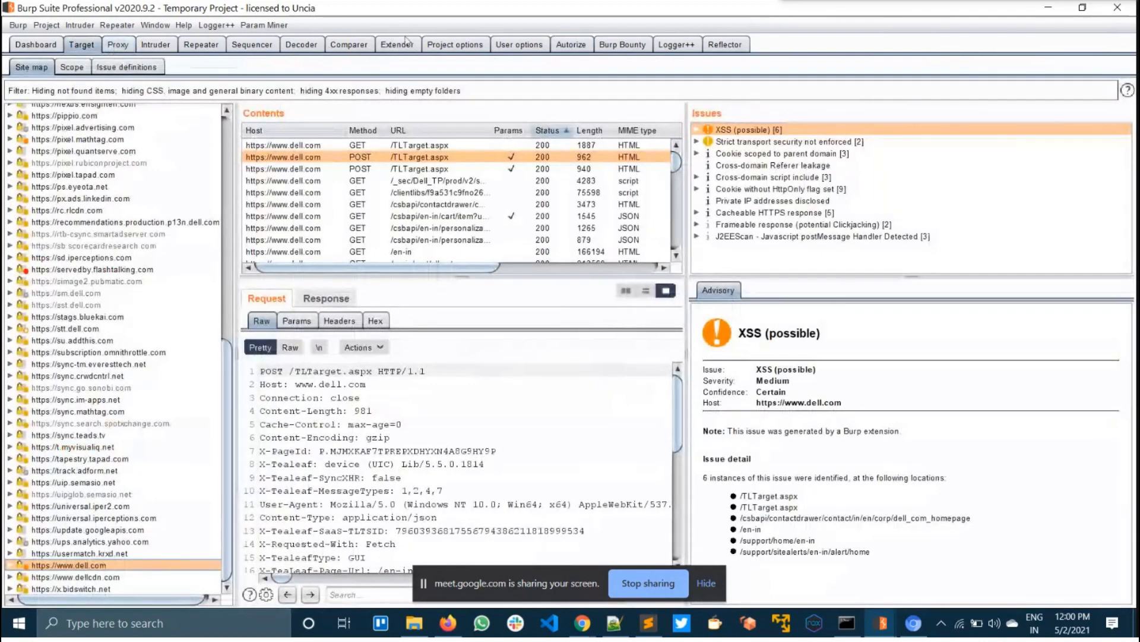
{"action": "left_click", "coordinate": [570, 45]}
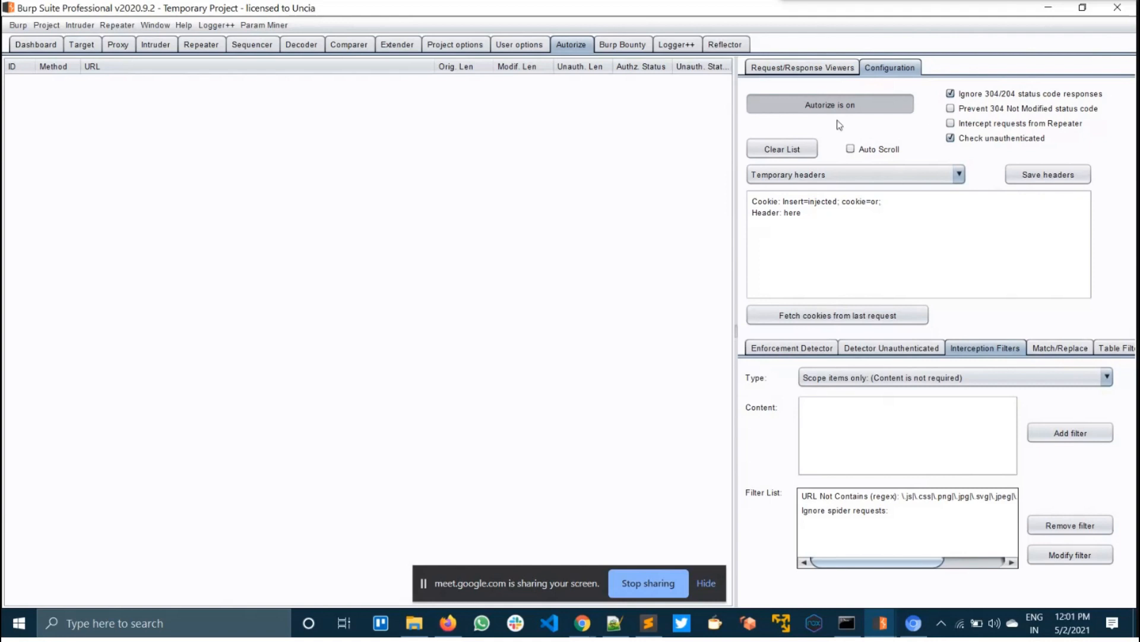
{"action": "left_click", "coordinate": [823, 108]}
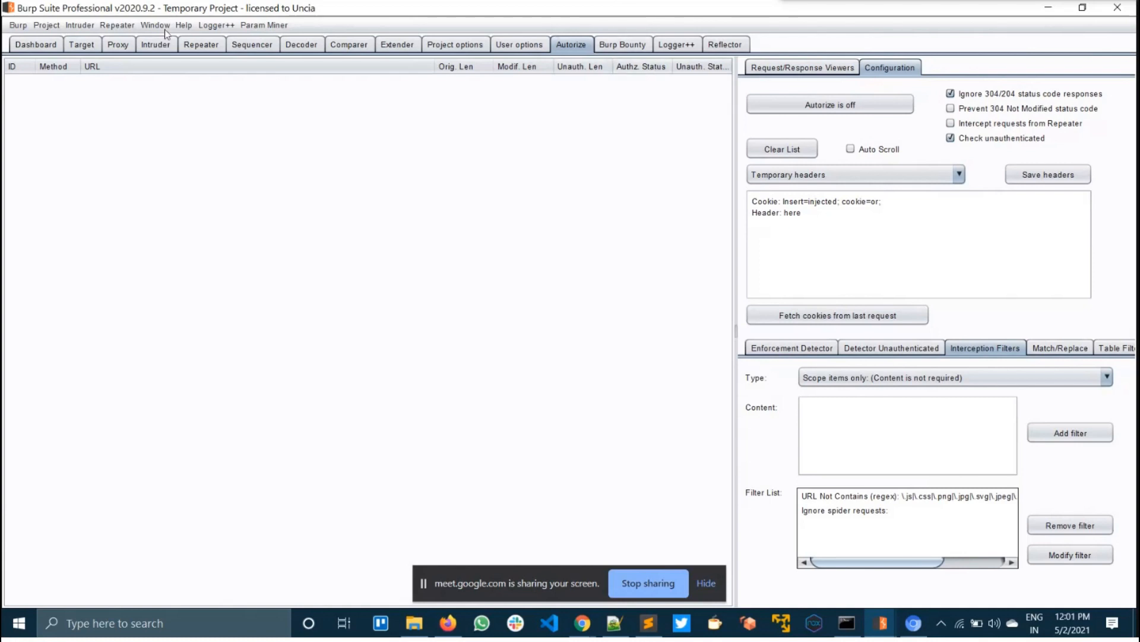
Review the match and replace rules, the Reflector extension's scanner options and the extensions listed in the BApp Store
{"action": "left_click", "coordinate": [118, 46]}
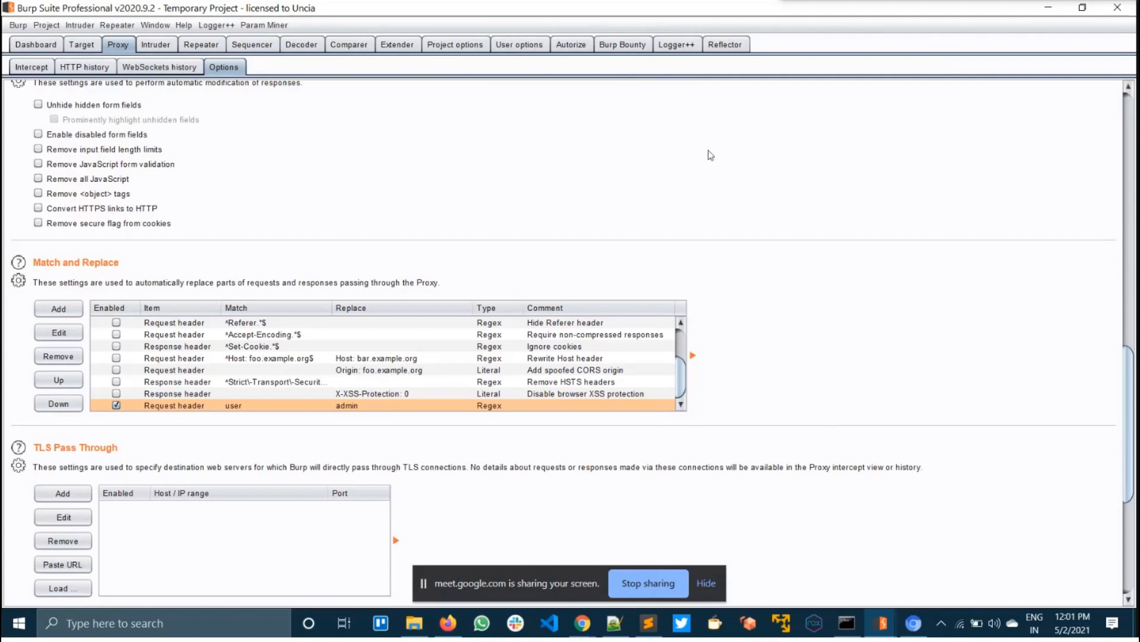
{"action": "left_click", "coordinate": [725, 45]}
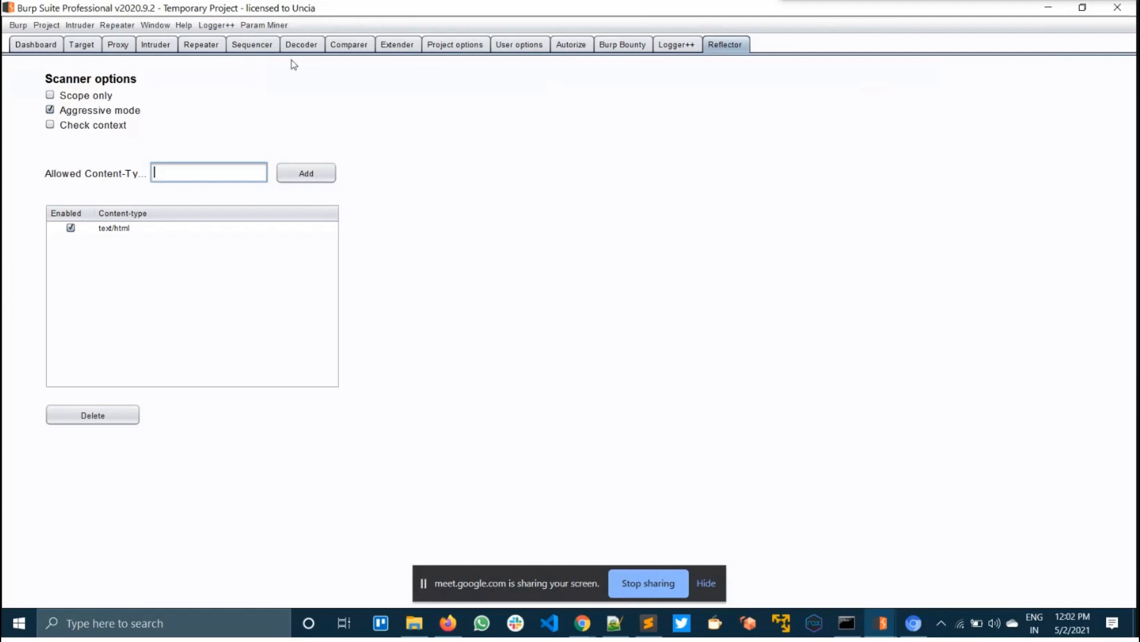
{"action": "left_click", "coordinate": [387, 46]}
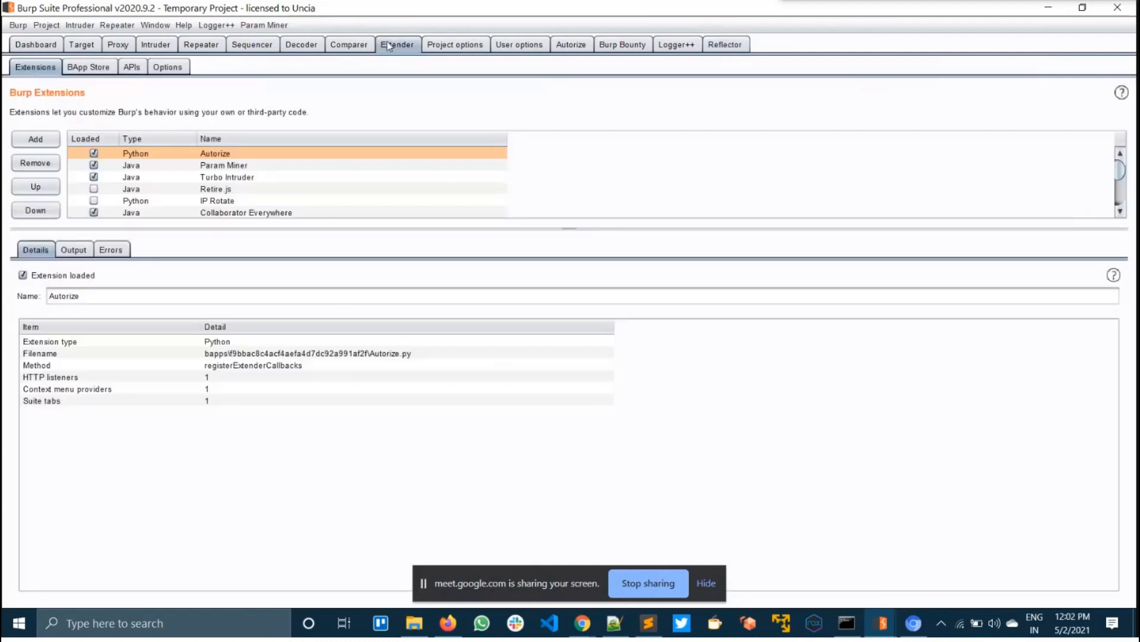
{"action": "left_click", "coordinate": [89, 68]}
{"action": "scroll", "coordinate": [127, 297], "scroll_direction": "down", "scroll_amount": 20}
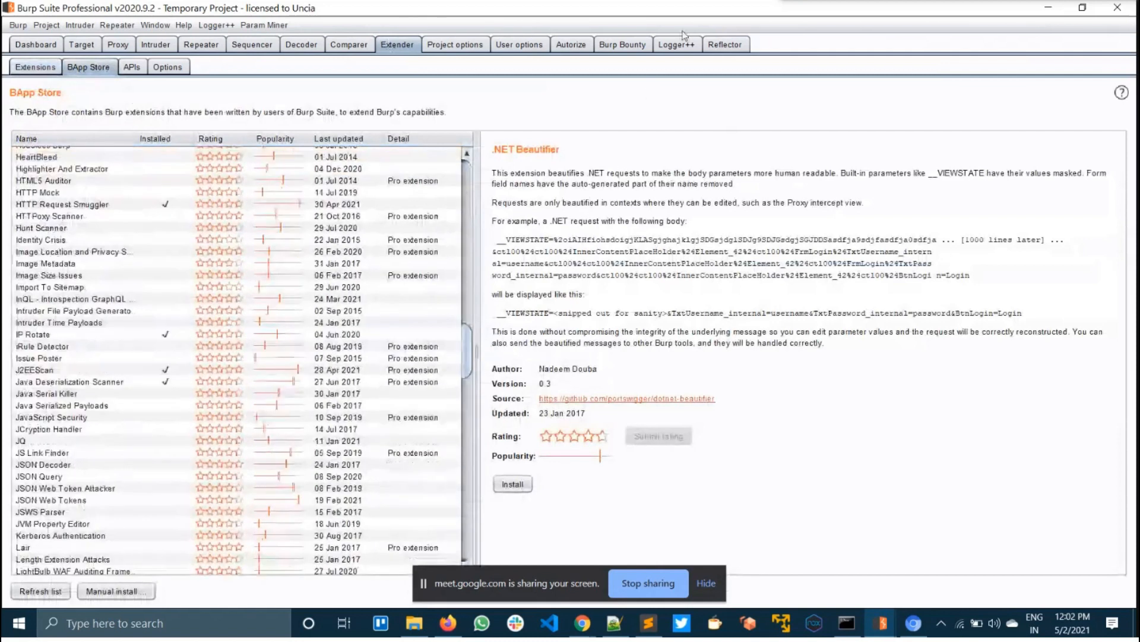
{"action": "left_click", "coordinate": [722, 45]}
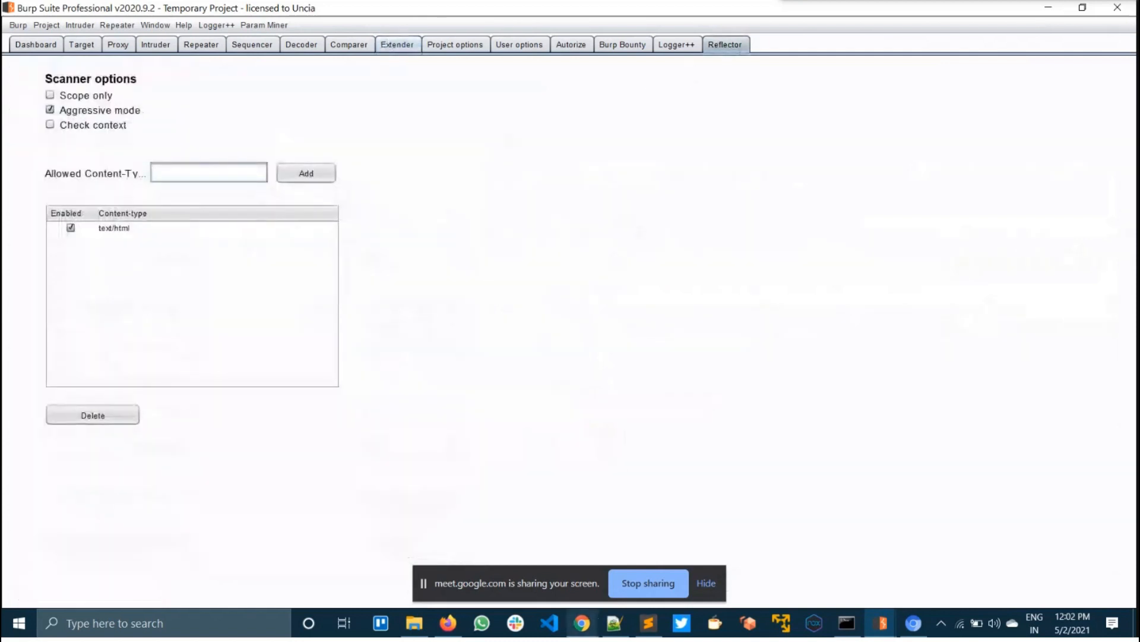
Switch to the Chromium browser and search Google for reflector in a new tab
{"action": "mouse_move", "coordinate": [582, 622]}
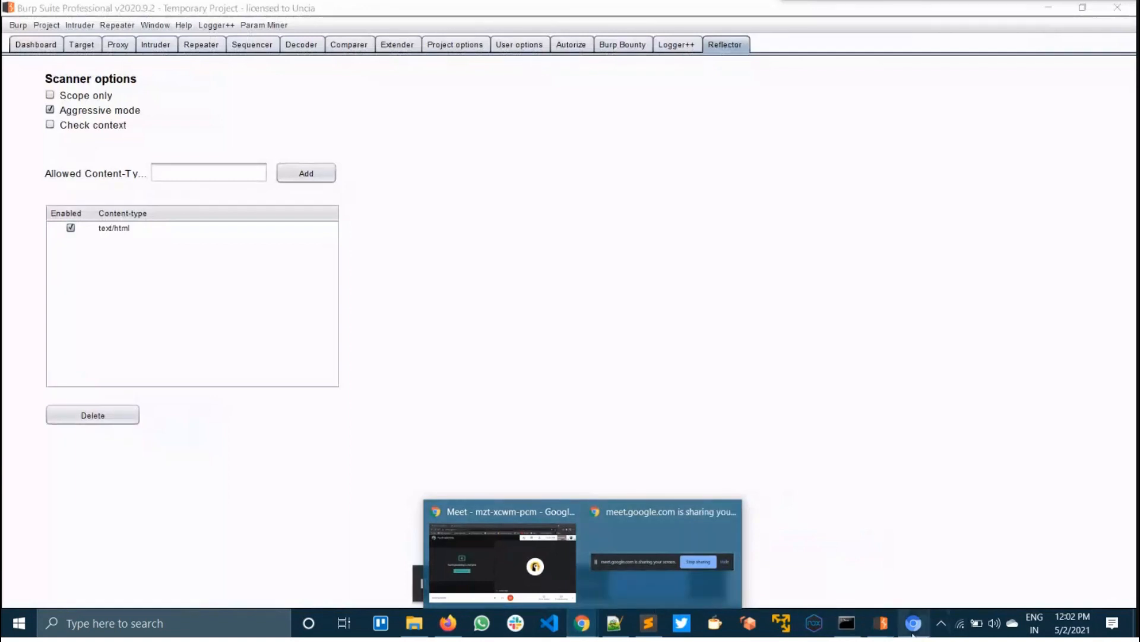
{"action": "left_click", "coordinate": [913, 633]}
{"action": "left_click", "coordinate": [225, 13]}
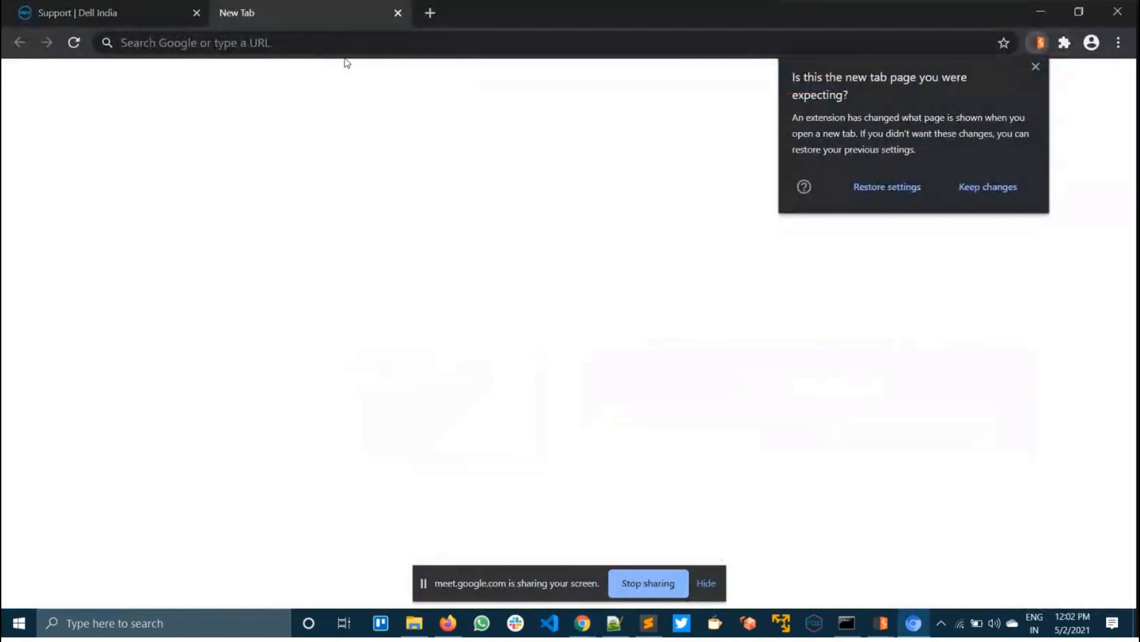
{"action": "left_click", "coordinate": [208, 44]}
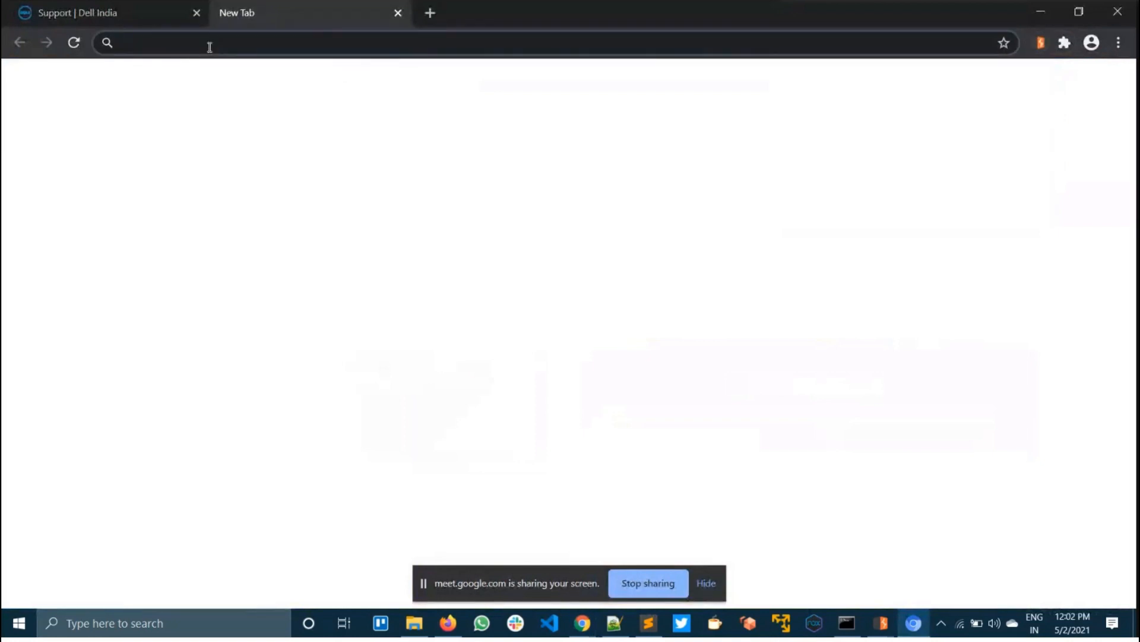
{"action": "type", "text": "refle"}
{"action": "key", "text": "BackSpace"}
{"action": "key", "text": "BackSpace"}
{"action": "key", "text": "BackSpace"}
{"action": "key", "text": "BackSpace"}
{"action": "key", "text": "BackSpace"}
{"action": "type", "text": "reflector"}
{"action": "key", "text": "Return"}
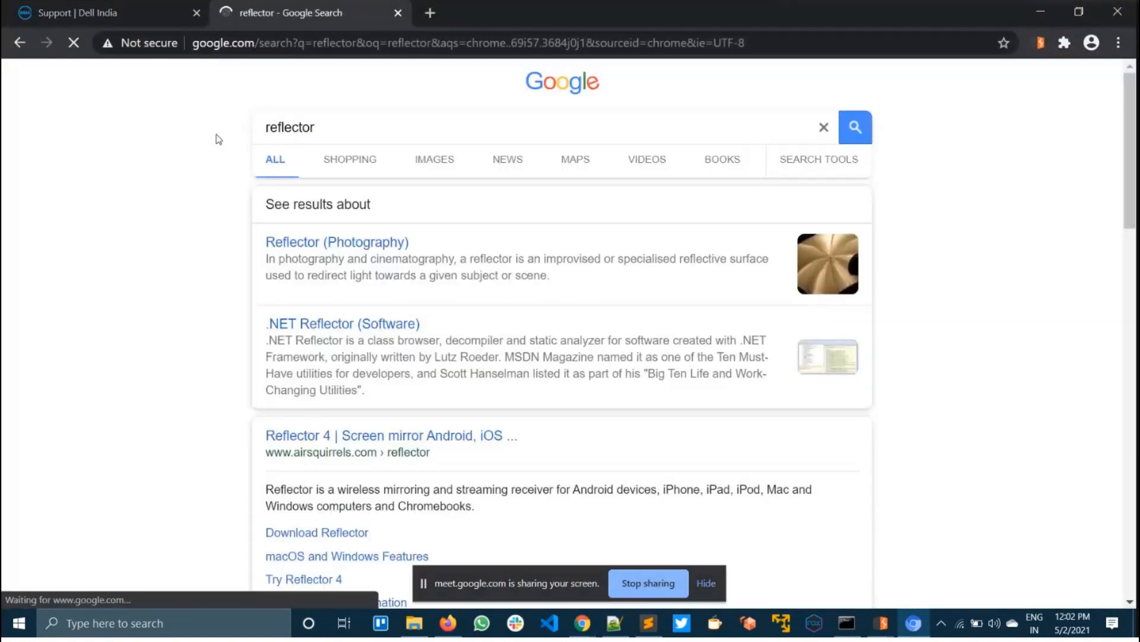
Narrow the Google search with github, open the elkokc/reflector repository and read through its README
{"action": "left_click", "coordinate": [336, 158]}
{"action": "type", "text": "github"}
{"action": "key", "text": "Return"}
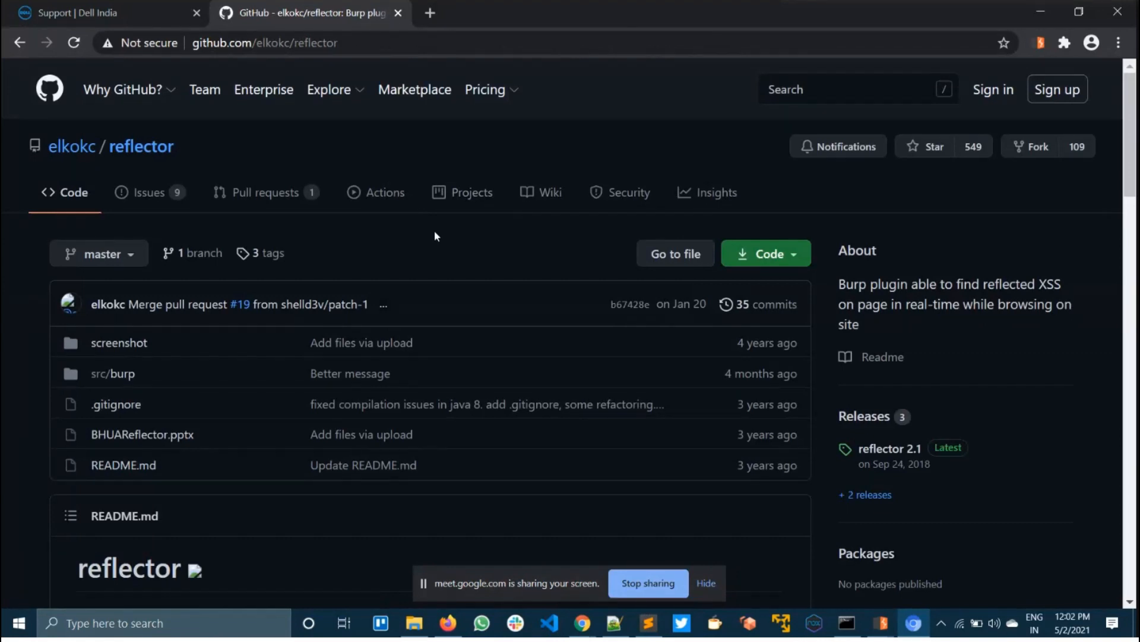
{"action": "scroll", "coordinate": [255, 196], "scroll_direction": "down", "scroll_amount": 10}
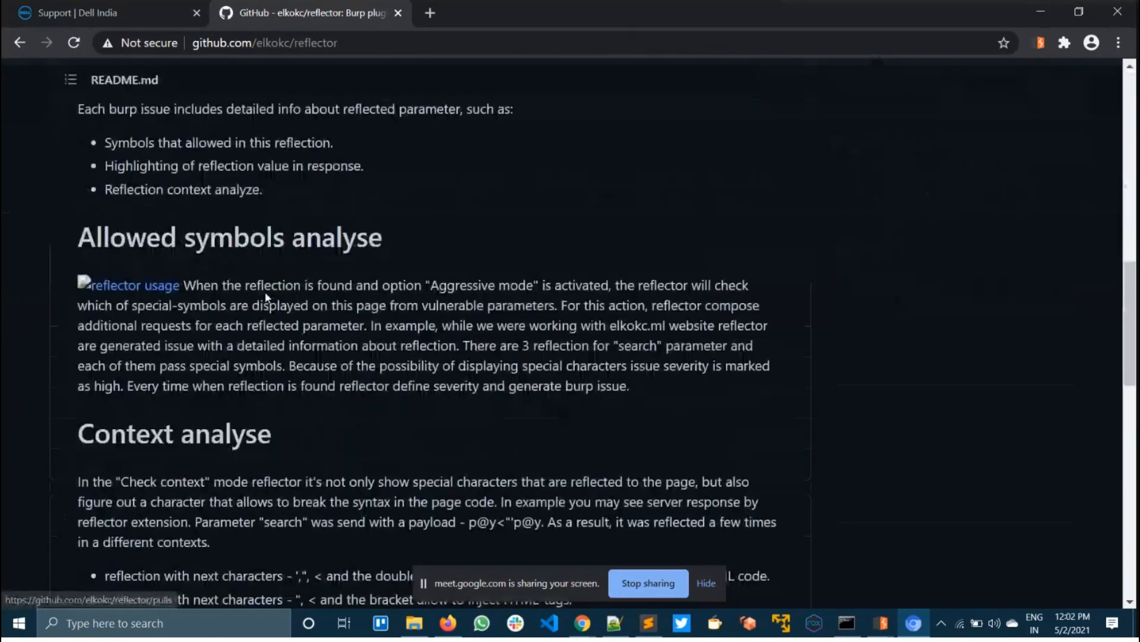
{"action": "scroll", "coordinate": [273, 268], "scroll_direction": "down", "scroll_amount": 15}
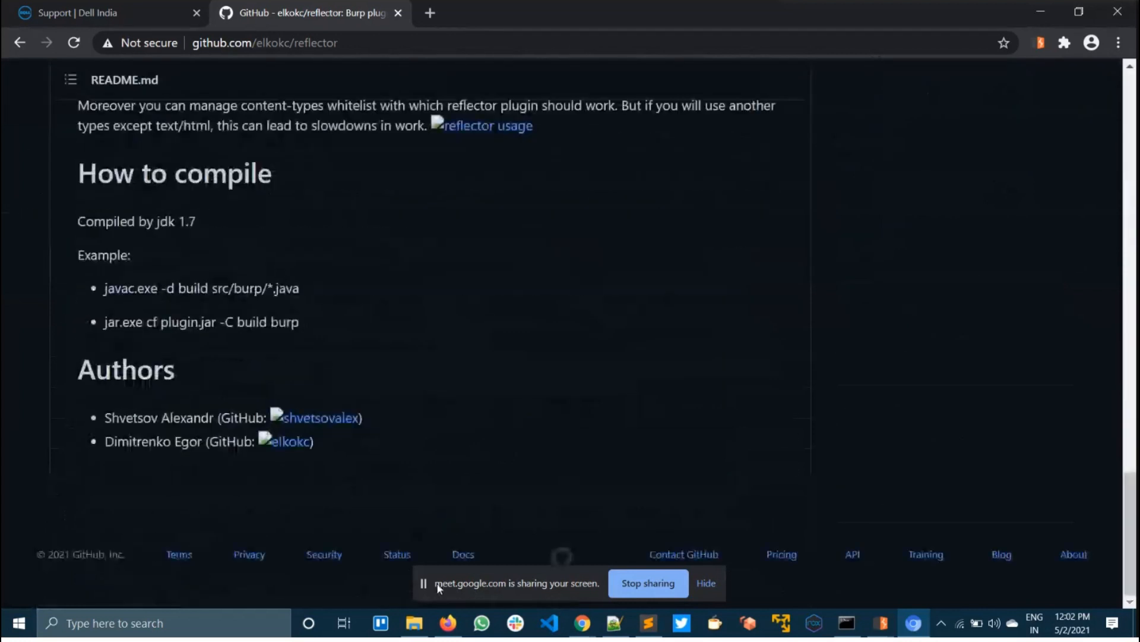
{"action": "left_click", "coordinate": [448, 623]}
{"action": "left_click", "coordinate": [447, 622]}
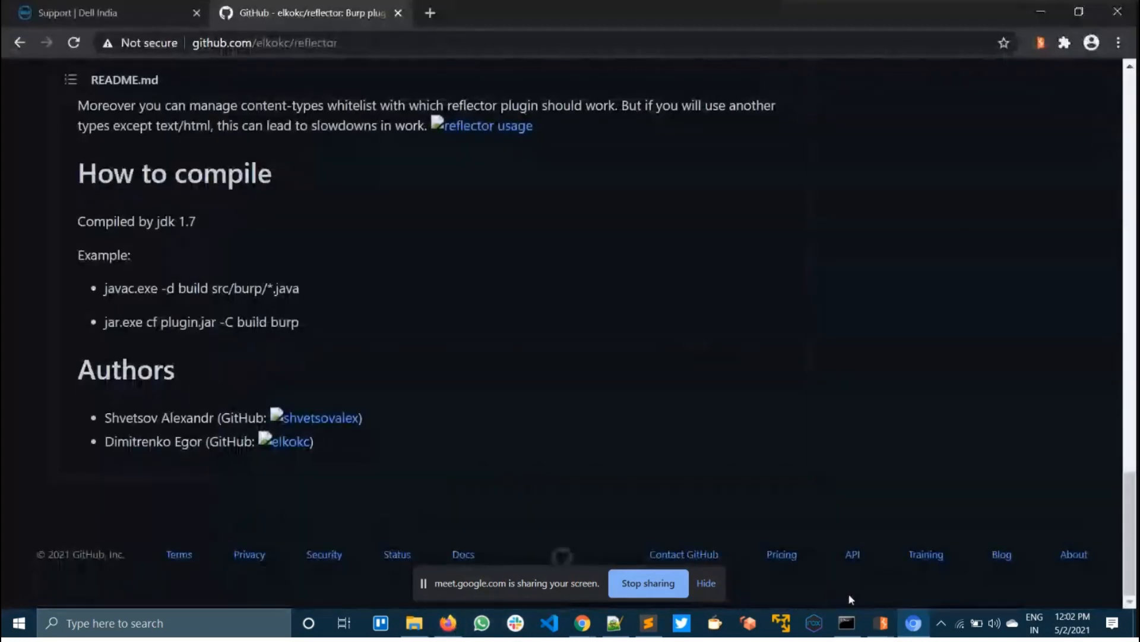
{"action": "mouse_move", "coordinate": [883, 622]}
{"action": "left_click", "coordinate": [749, 561]}
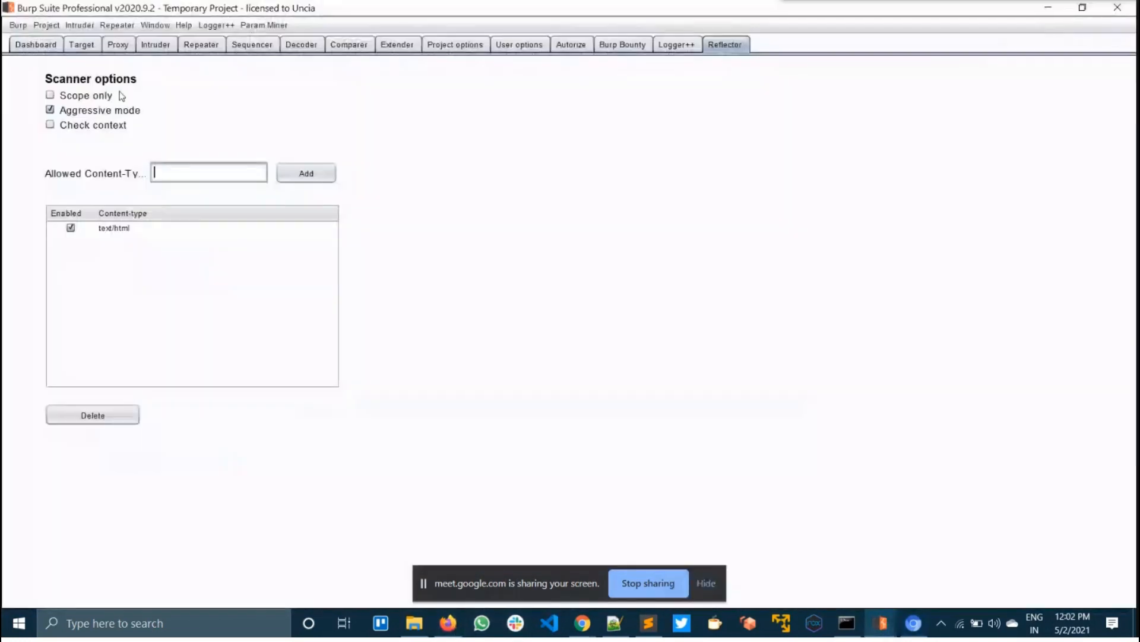
{"action": "left_click", "coordinate": [83, 46]}
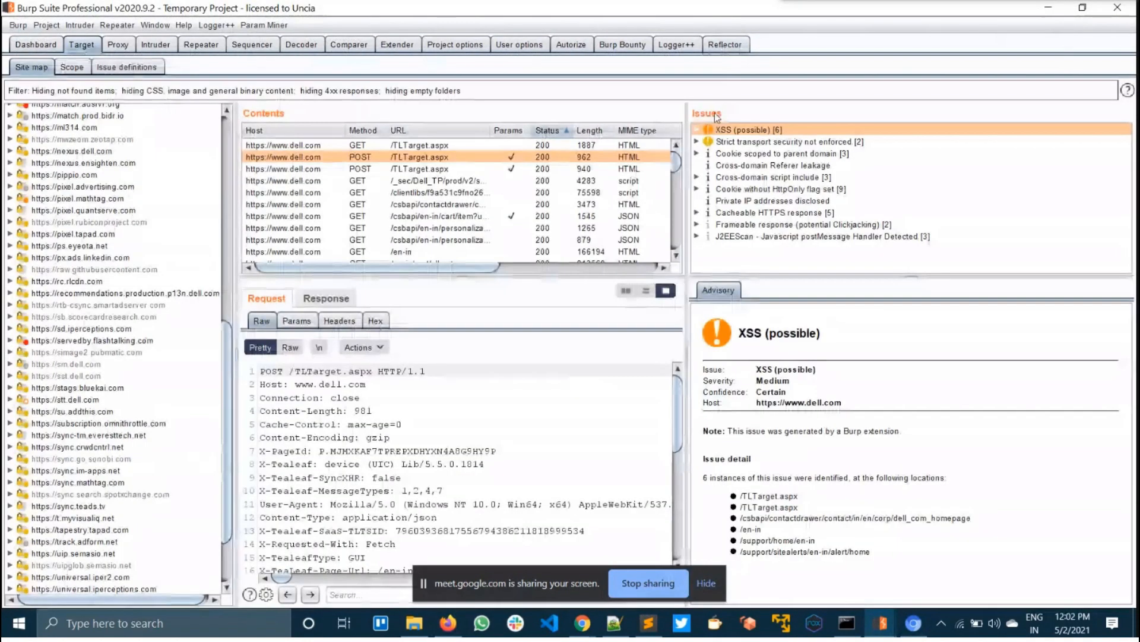
{"action": "left_click", "coordinate": [696, 130]}
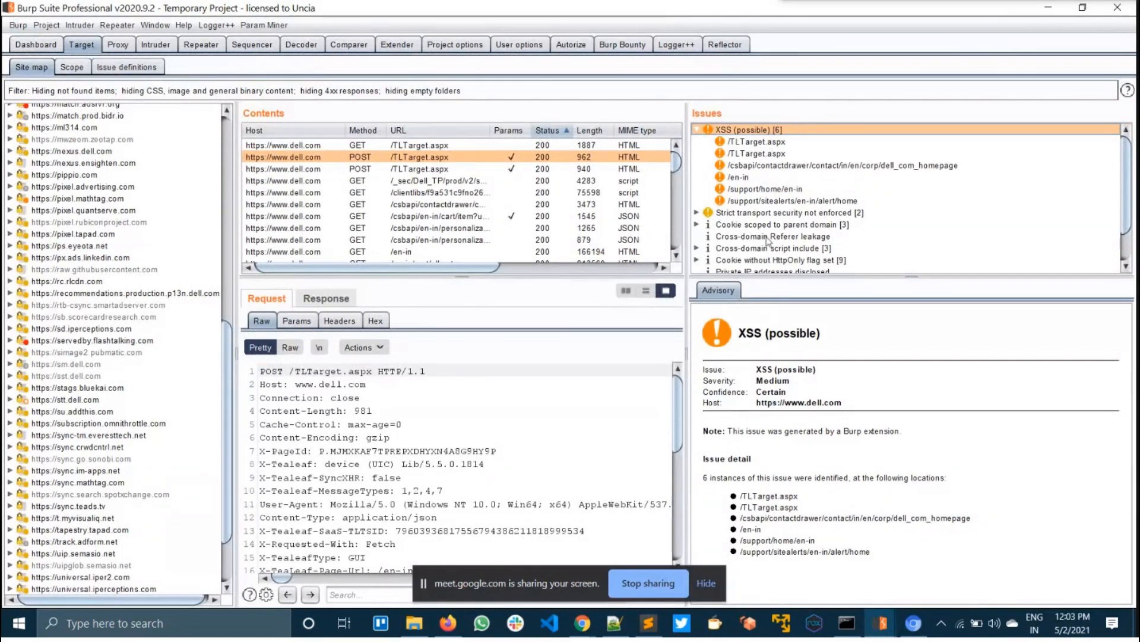
{"action": "left_click", "coordinate": [759, 200]}
{"action": "left_click", "coordinate": [762, 293]}
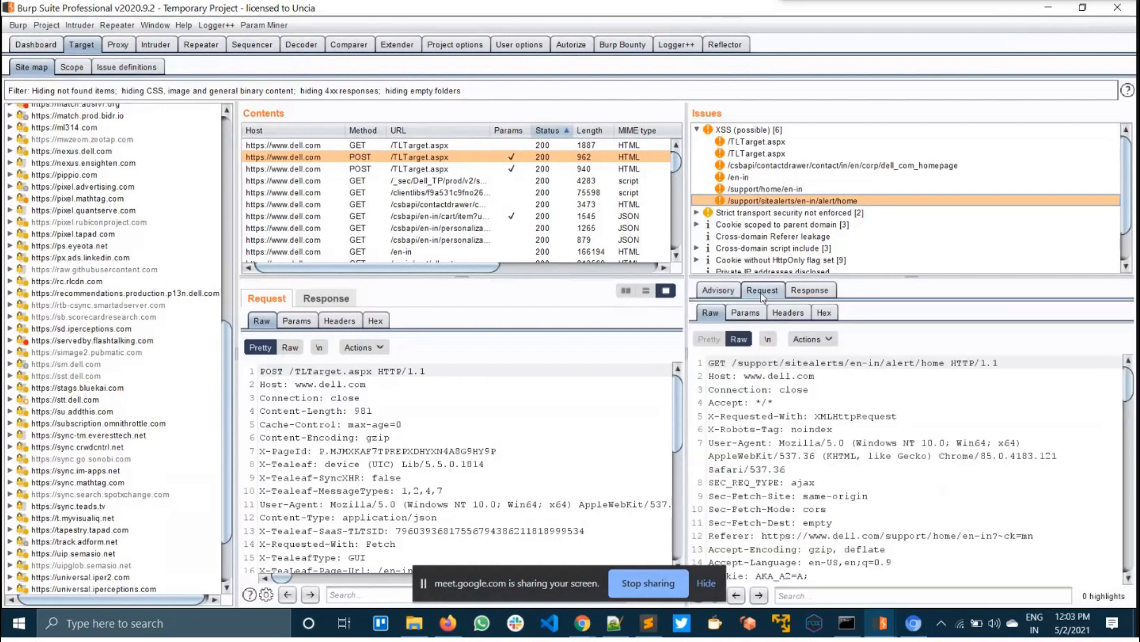
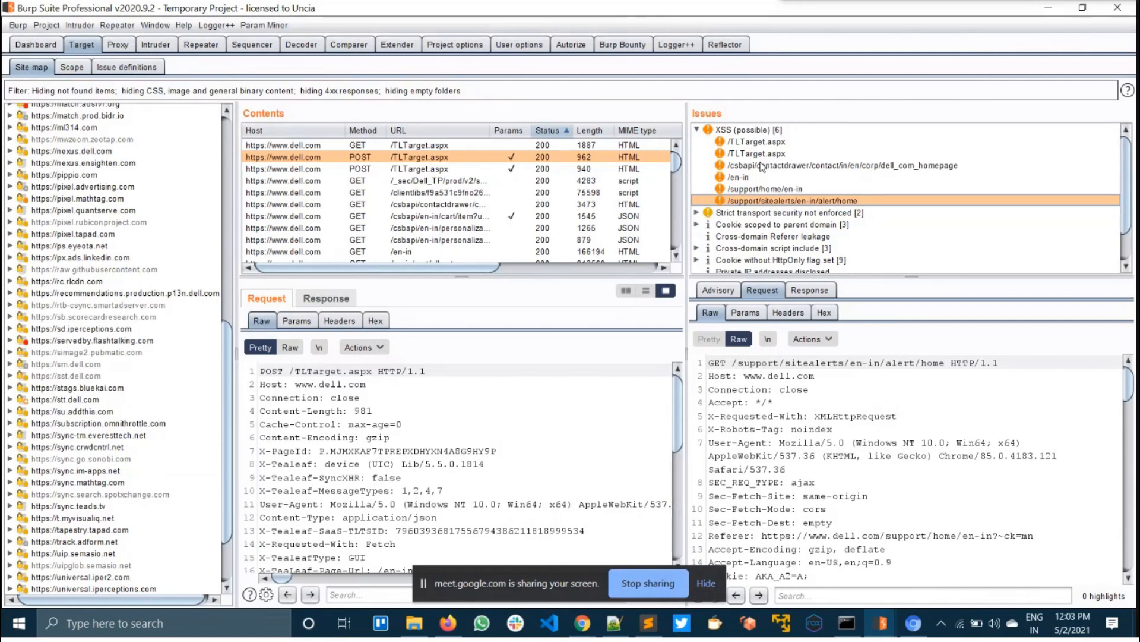
{"action": "left_click", "coordinate": [762, 166]}
{"action": "left_click", "coordinate": [758, 142]}
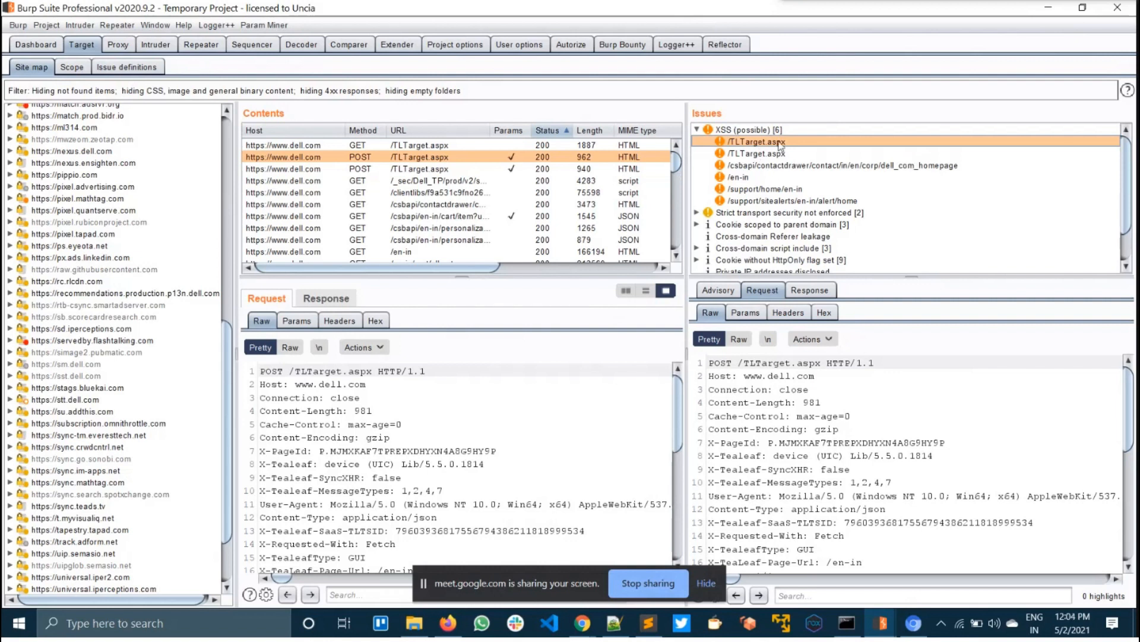
{"action": "left_click", "coordinate": [748, 131]}
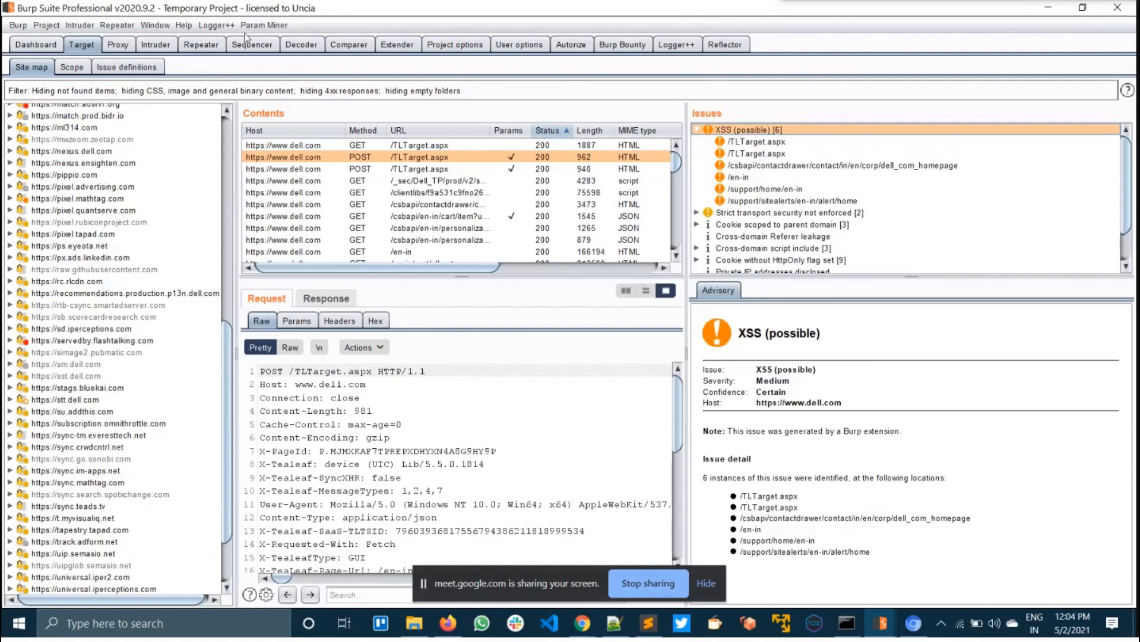
Open Param Miner's settings, toggle the use custom wordlist option on and back off, and dismiss the Slack notification
{"action": "left_click", "coordinate": [263, 26]}
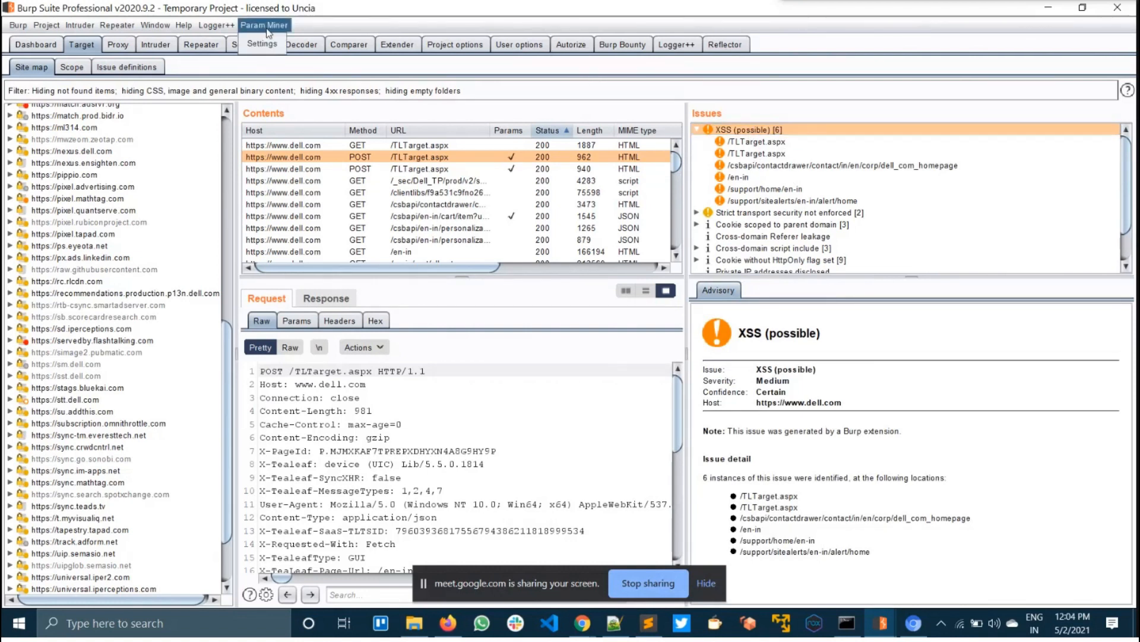
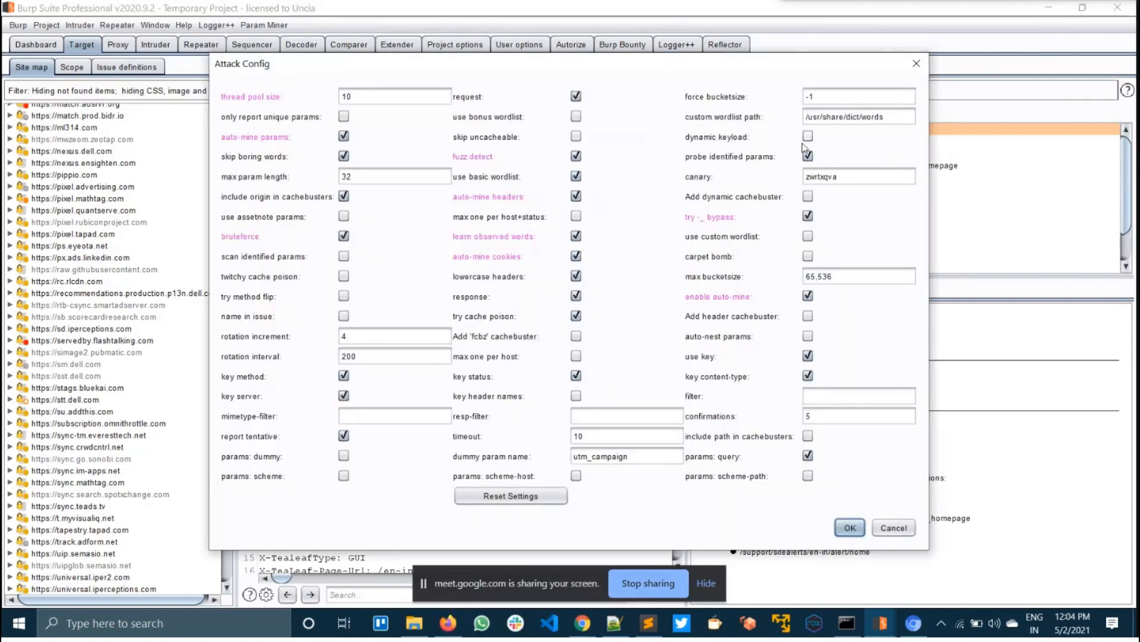
{"action": "left_click_drag", "start_coordinate": [891, 116], "coordinate": [792, 121]}
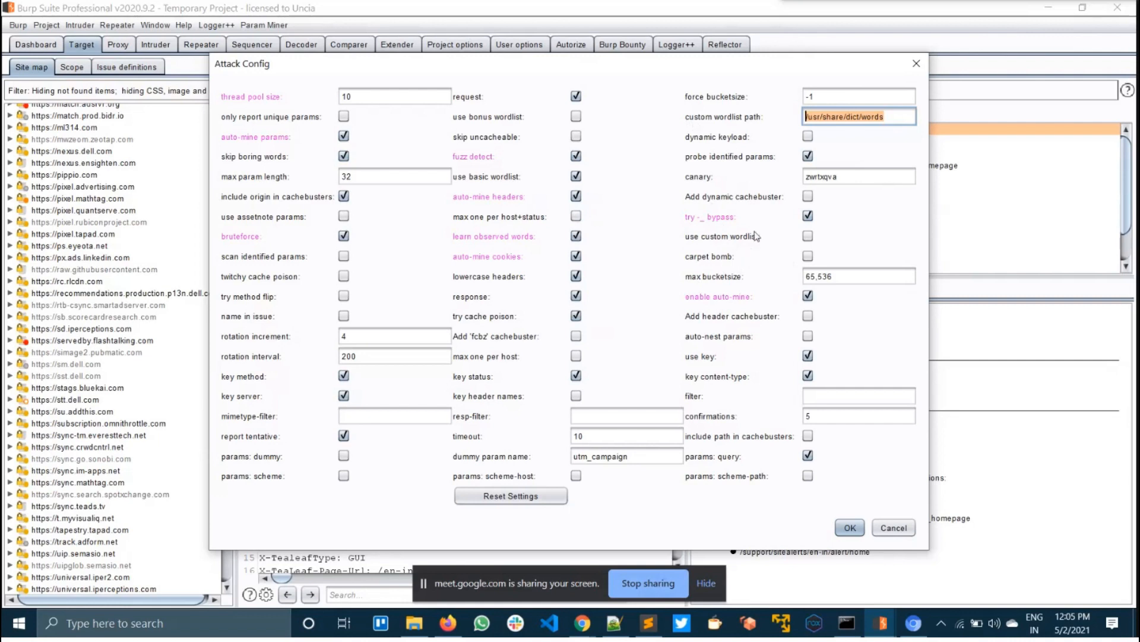
{"action": "left_click", "coordinate": [810, 237]}
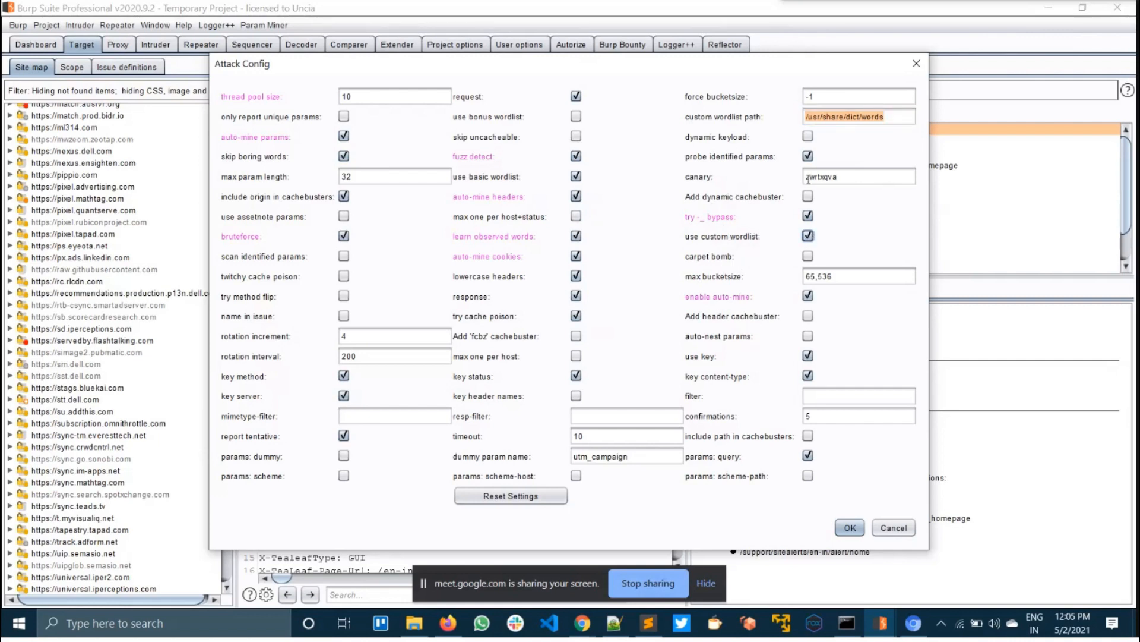
{"action": "left_click_drag", "start_coordinate": [904, 116], "coordinate": [806, 116]}
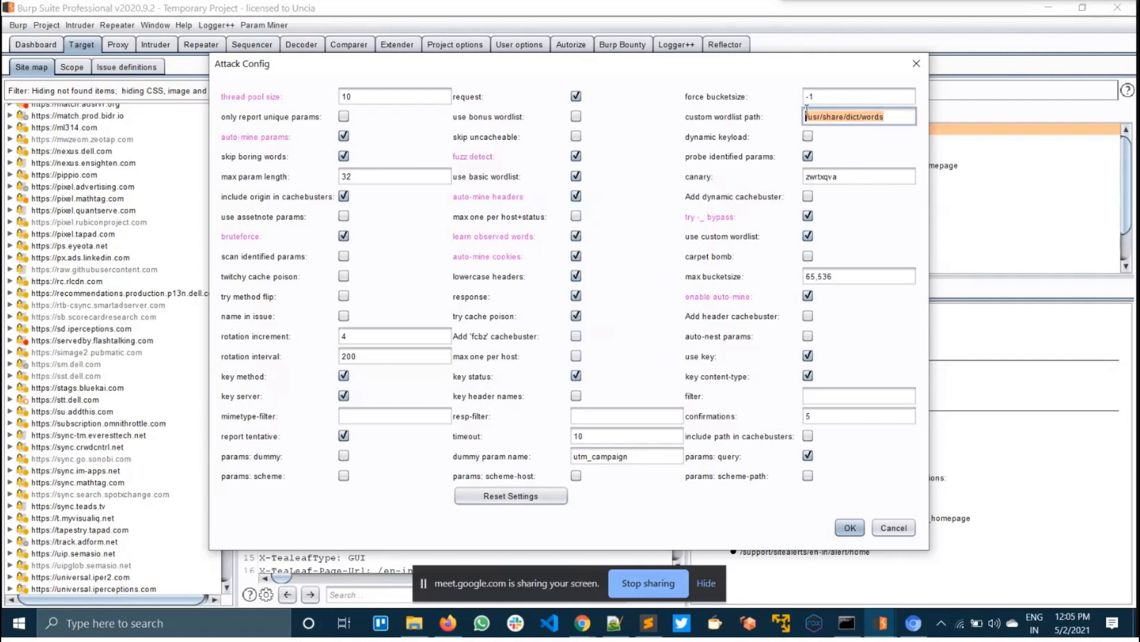
{"action": "left_click", "coordinate": [809, 237]}
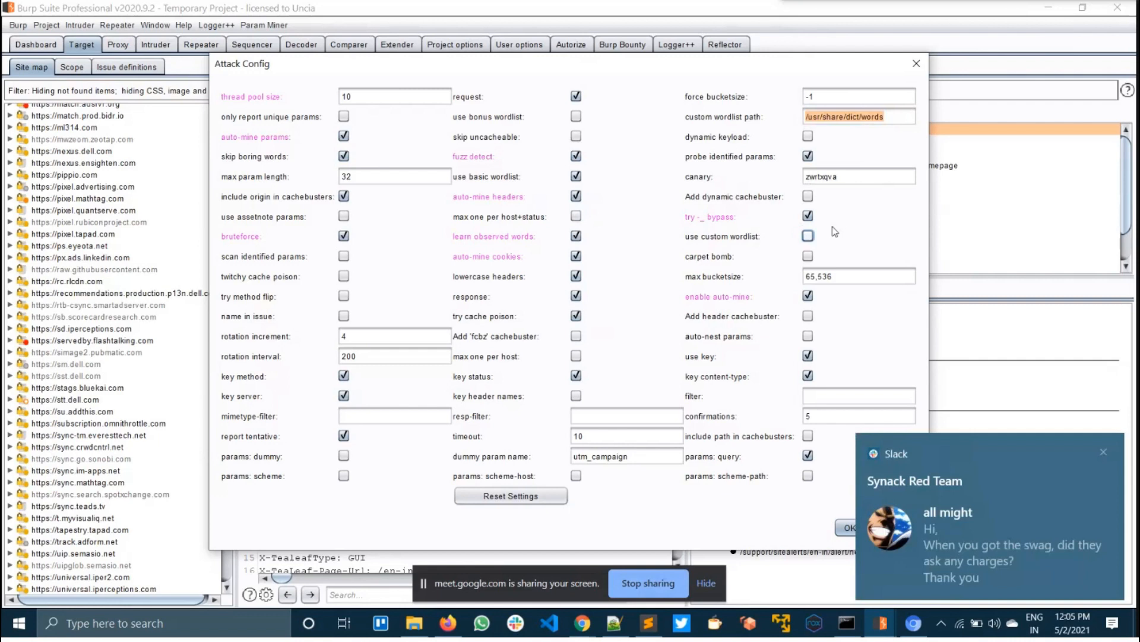
{"action": "left_click", "coordinate": [851, 526]}
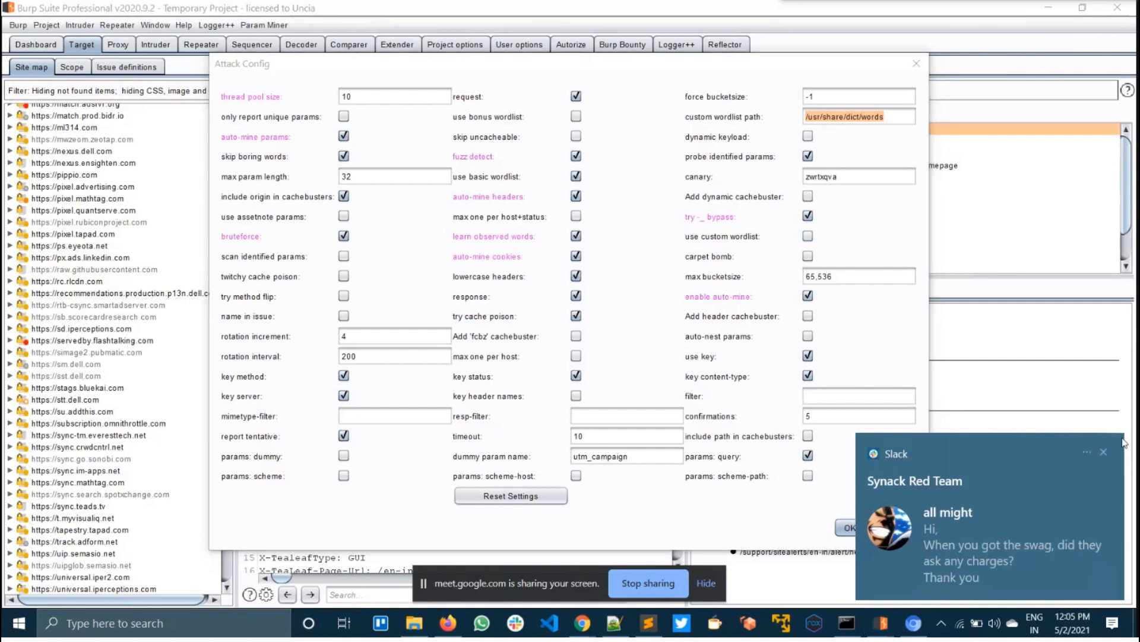
{"action": "left_click", "coordinate": [1104, 453]}
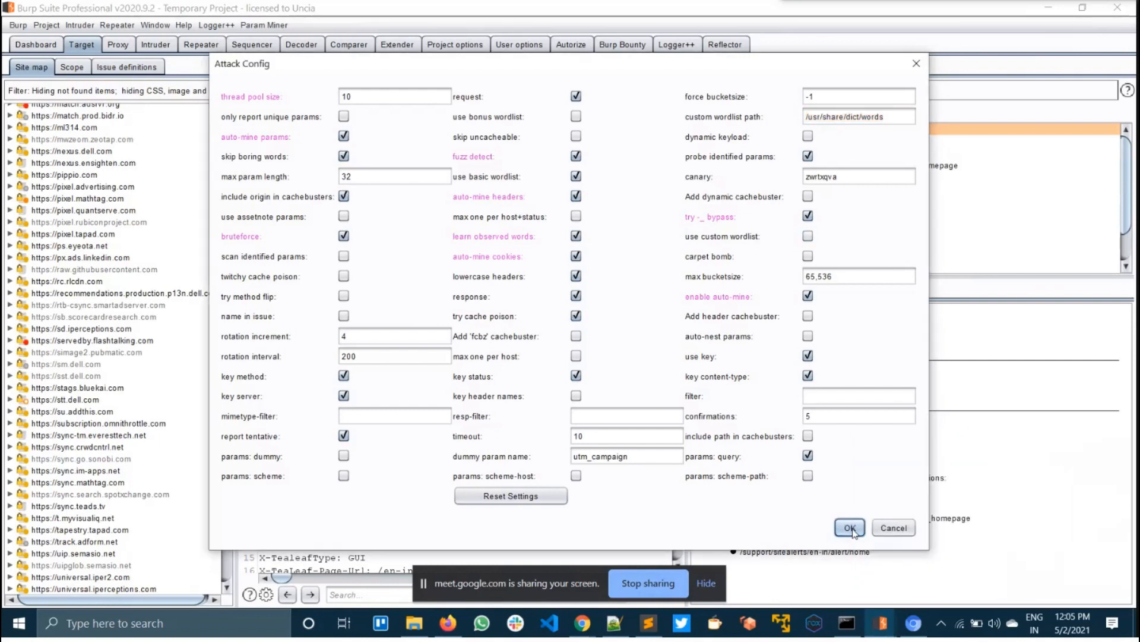
Enable auto-nest params, use bonus wordlist and skip uncacheable in Param Miner's attack configuration
{"action": "left_click", "coordinate": [807, 336]}
{"action": "left_click", "coordinate": [575, 116]}
{"action": "left_click", "coordinate": [576, 136]}
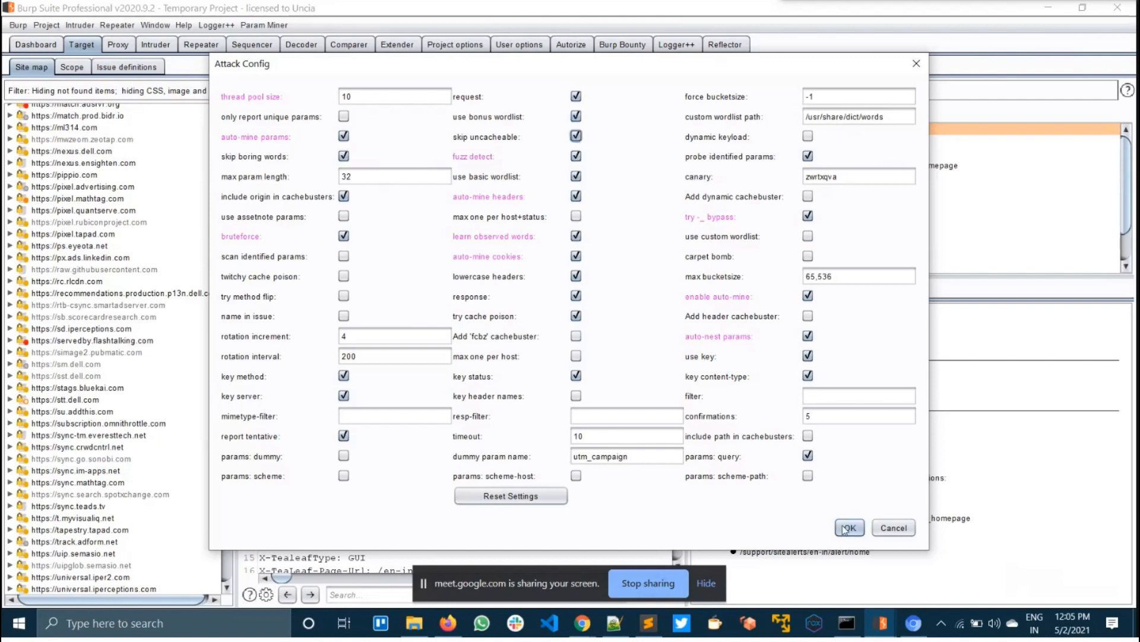
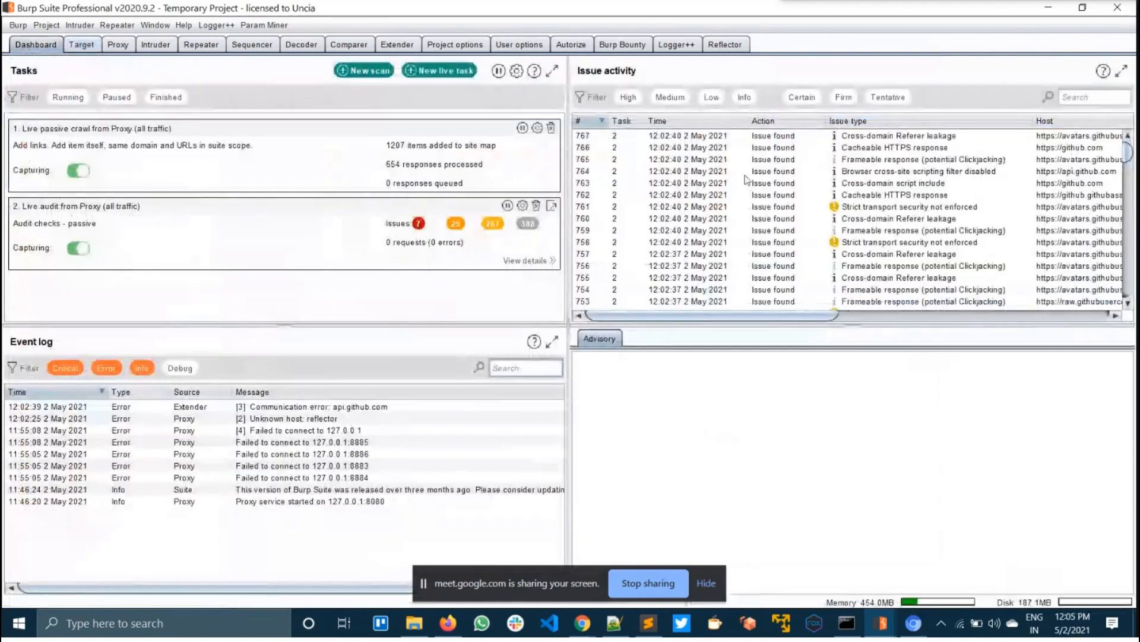
Filter the Dashboard's issue activity to High severity and inspect the response of the latest XSS issue on match.adsrvr.org
{"action": "left_click", "coordinate": [626, 96]}
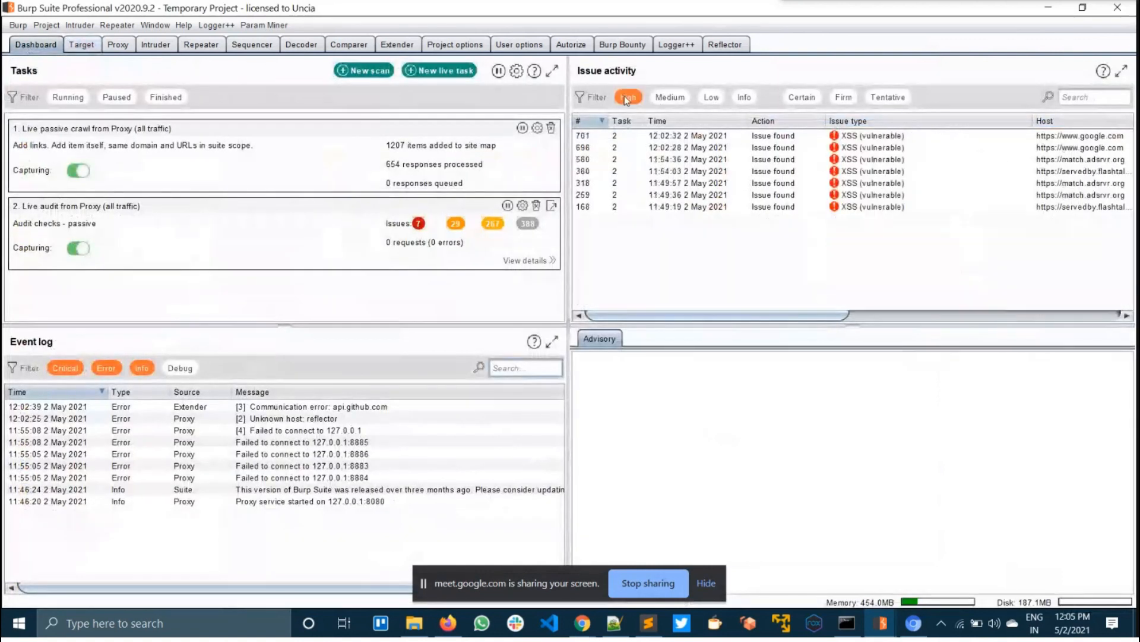
{"action": "left_click", "coordinate": [817, 161]}
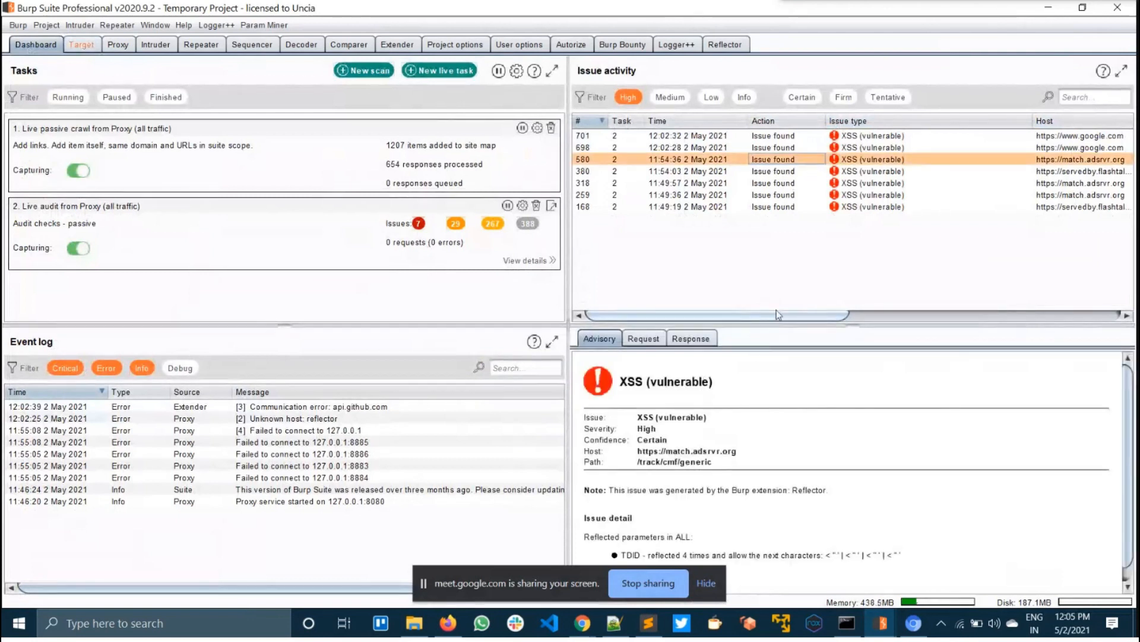
{"action": "left_click", "coordinate": [675, 338]}
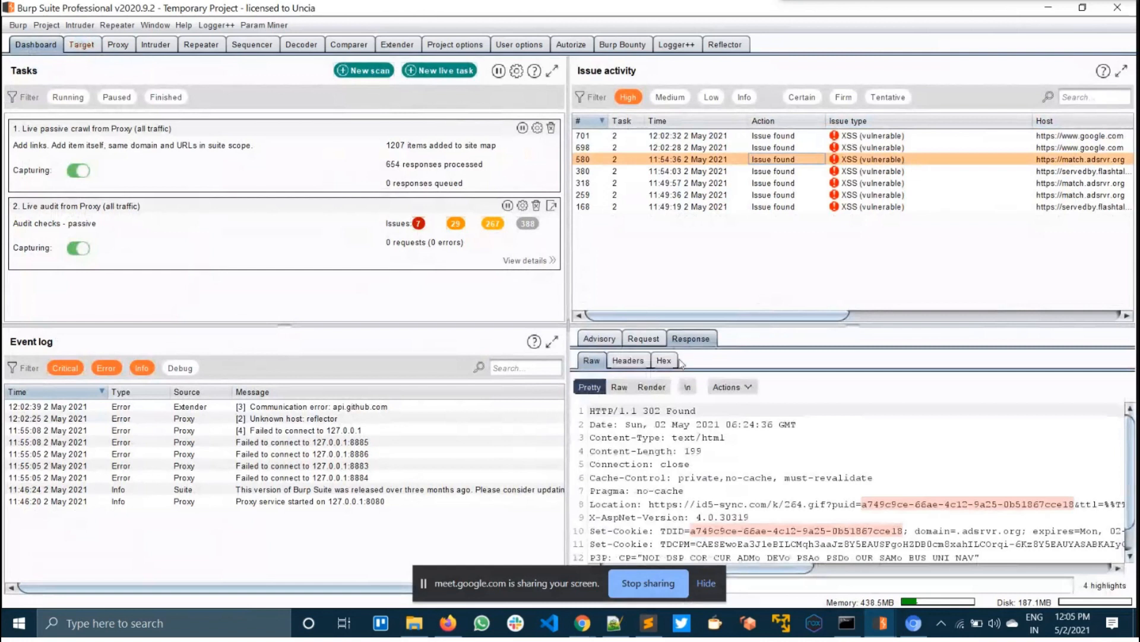
{"action": "left_click_drag", "start_coordinate": [708, 408], "coordinate": [638, 406]}
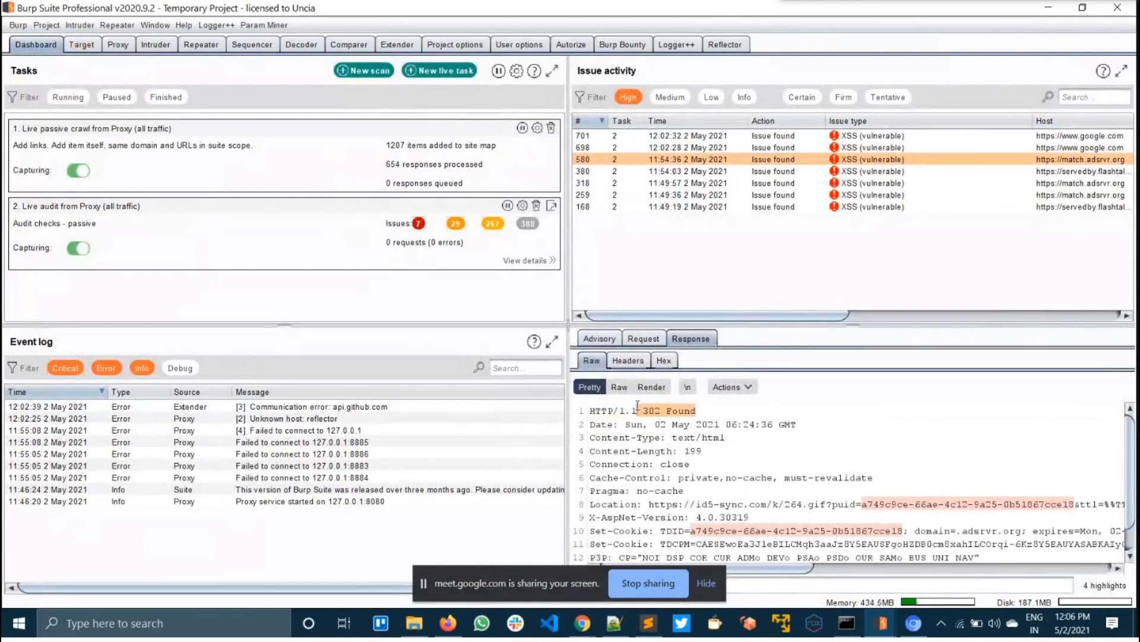
{"action": "left_click", "coordinate": [775, 440]}
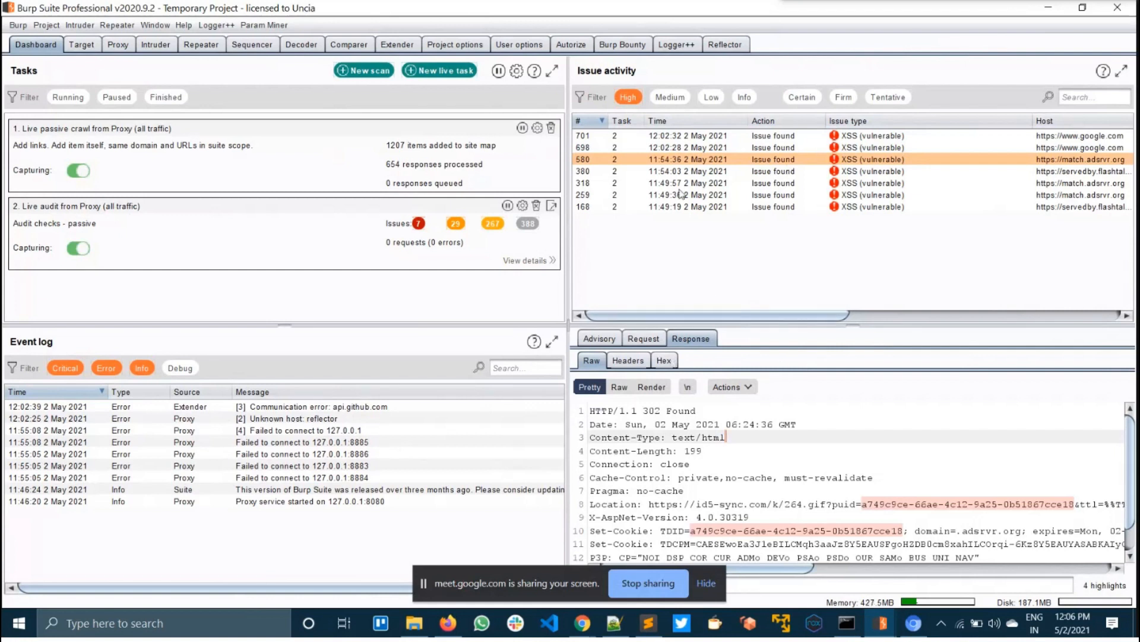
Inspect the response, request and advisory of the servedby.flashtalking.com XSS issue logged at 11:54:03, enlarging the advisory area
{"action": "left_click", "coordinate": [753, 173]}
{"action": "scroll", "coordinate": [649, 462], "scroll_direction": "down", "scroll_amount": 5}
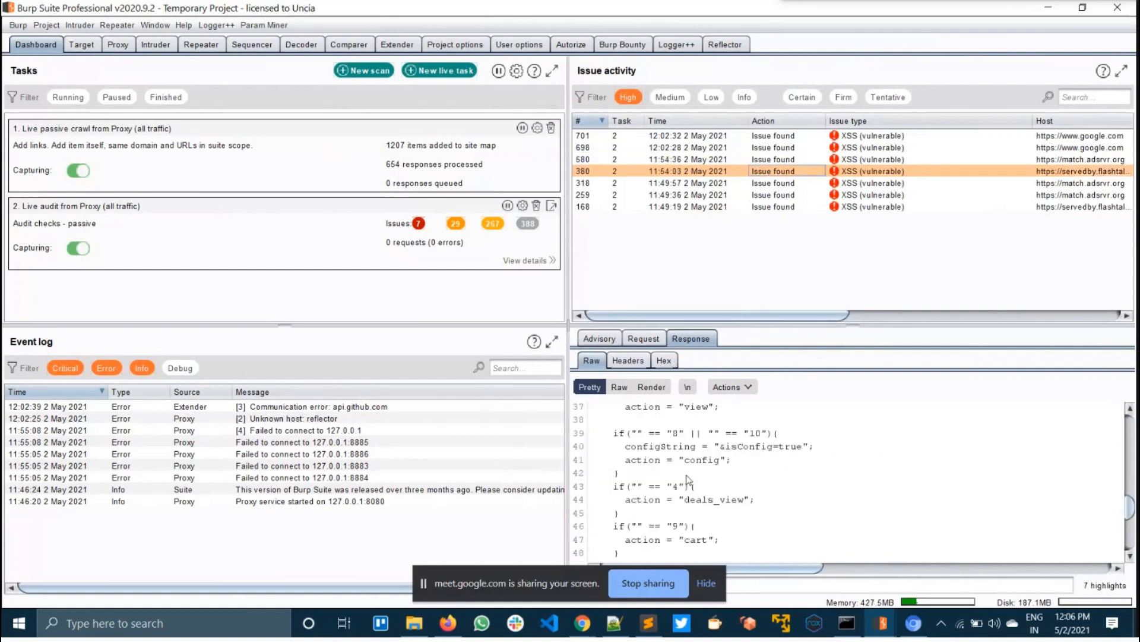
{"action": "scroll", "coordinate": [656, 469], "scroll_direction": "up", "scroll_amount": 5}
{"action": "left_click", "coordinate": [641, 339]}
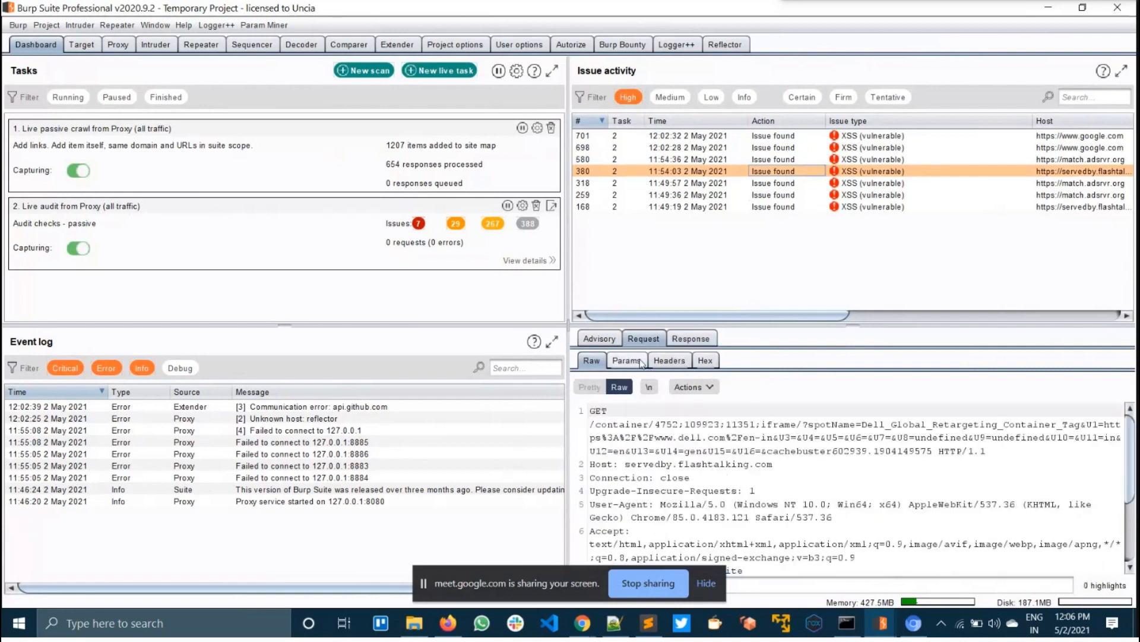
{"action": "left_click", "coordinate": [609, 336]}
{"action": "left_click_drag", "start_coordinate": [848, 329], "coordinate": [850, 95]}
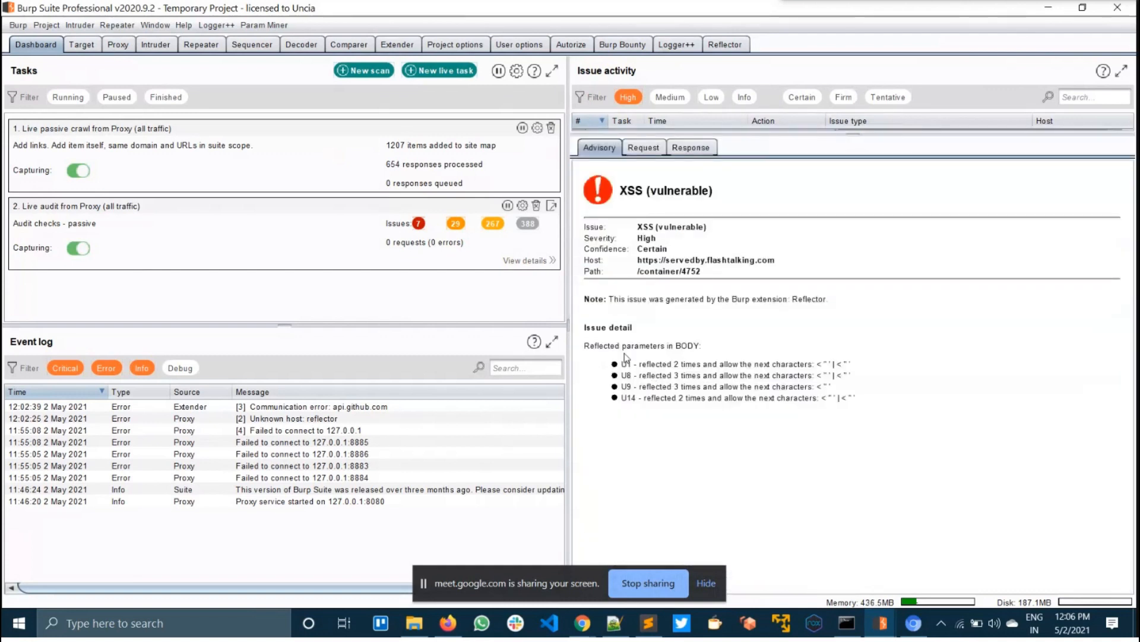
Examine the reflected body parameters and their allowed characters in the flashtalking XSS advisory, highlighting the entries
{"action": "left_click_drag", "start_coordinate": [624, 345], "coordinate": [743, 347]}
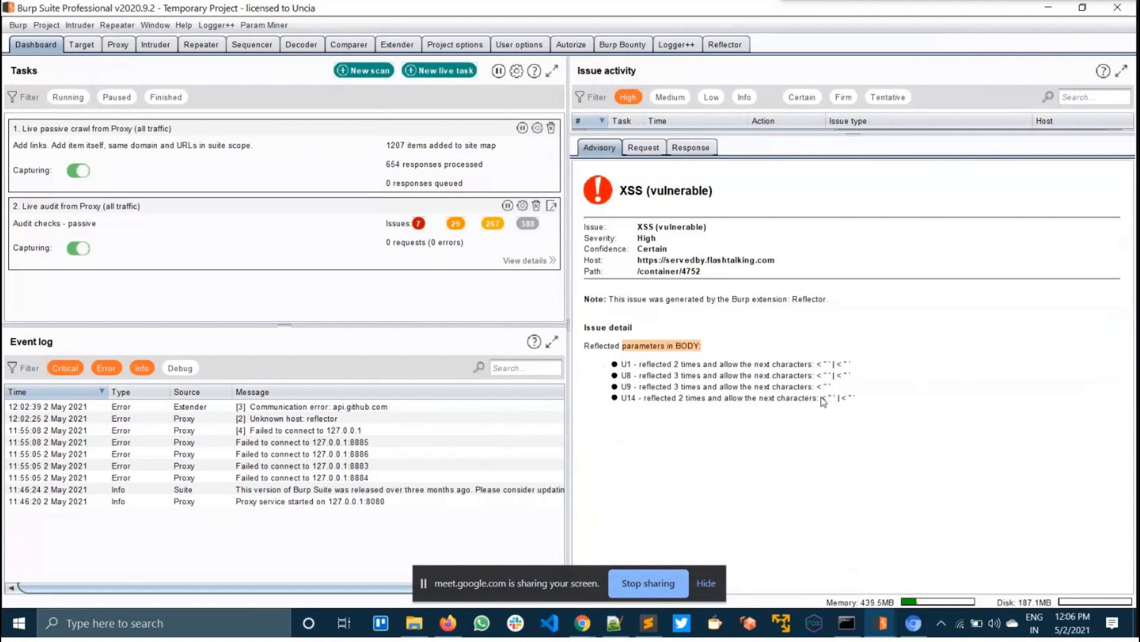
{"action": "left_click", "coordinate": [737, 353]}
{"action": "left_click_drag", "start_coordinate": [706, 347], "coordinate": [868, 409]}
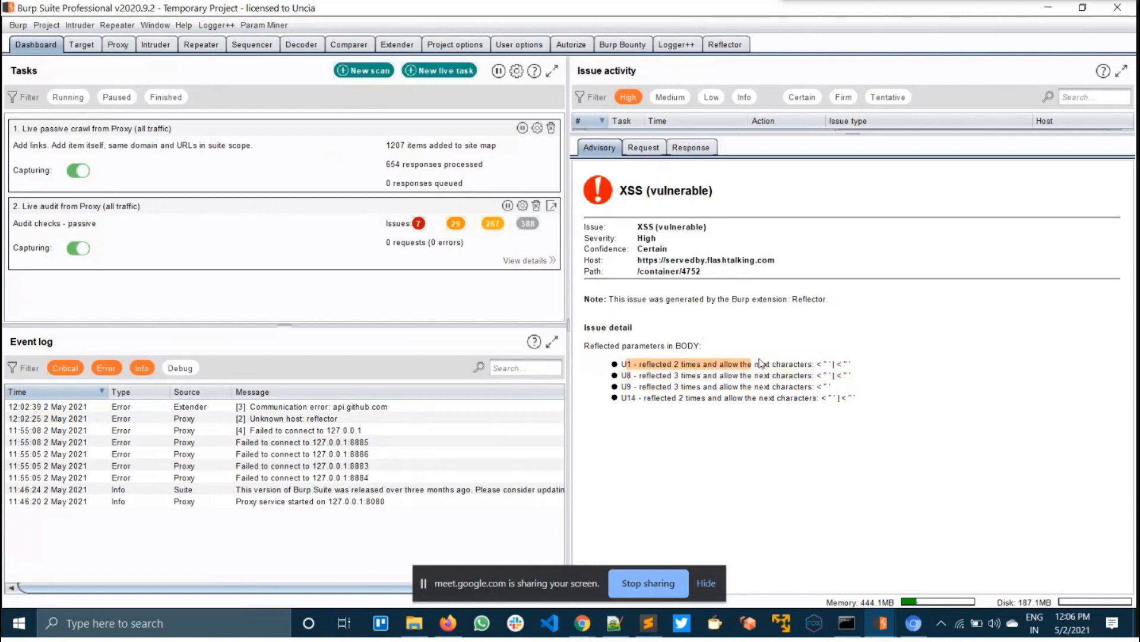
{"action": "left_click", "coordinate": [837, 458]}
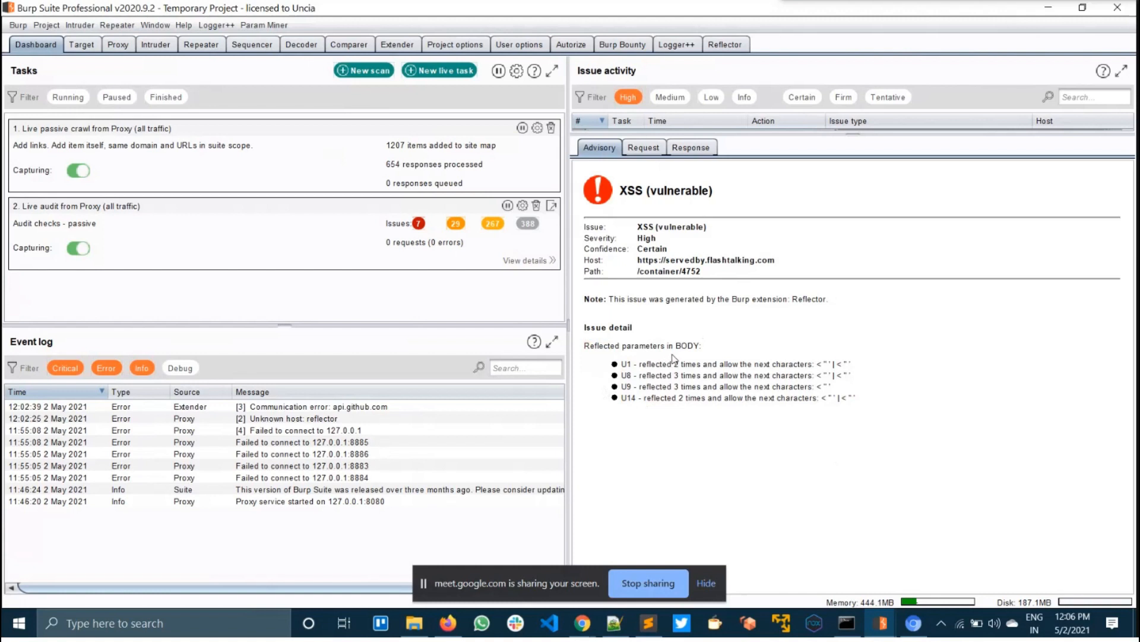
{"action": "left_click_drag", "start_coordinate": [894, 363], "coordinate": [638, 365]}
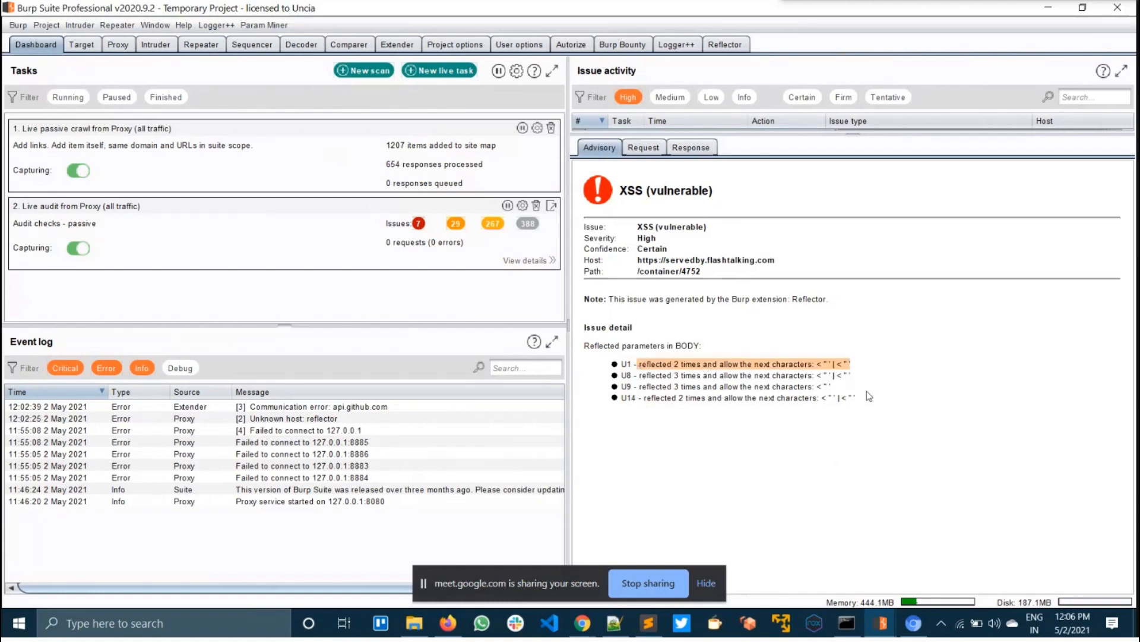
{"action": "left_click_drag", "start_coordinate": [866, 387], "coordinate": [735, 381]}
{"action": "left_click", "coordinate": [750, 392]}
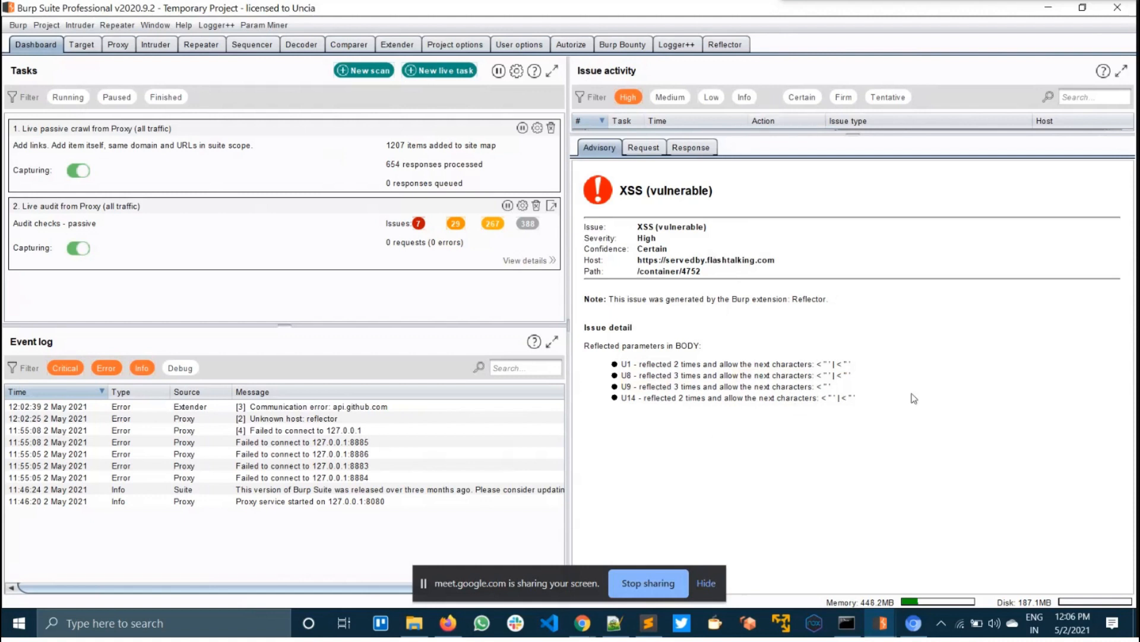
{"action": "left_click_drag", "start_coordinate": [891, 401], "coordinate": [622, 342]}
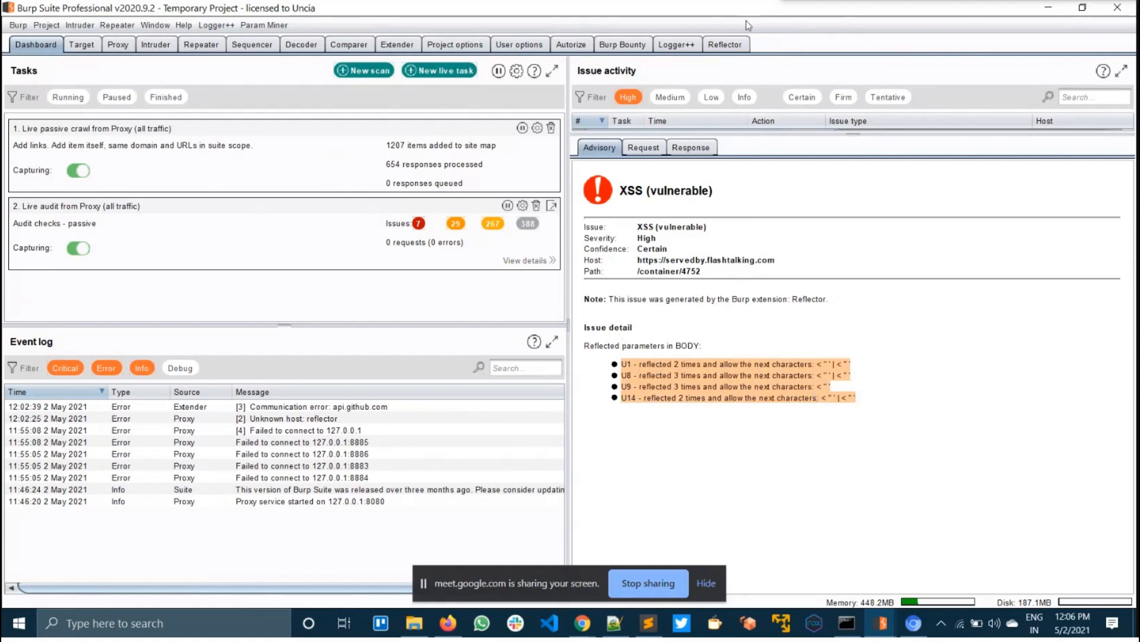
Review Reflector's scanner options and the proxy's match and replace settings, and return to the target site map
{"action": "left_click", "coordinate": [727, 48]}
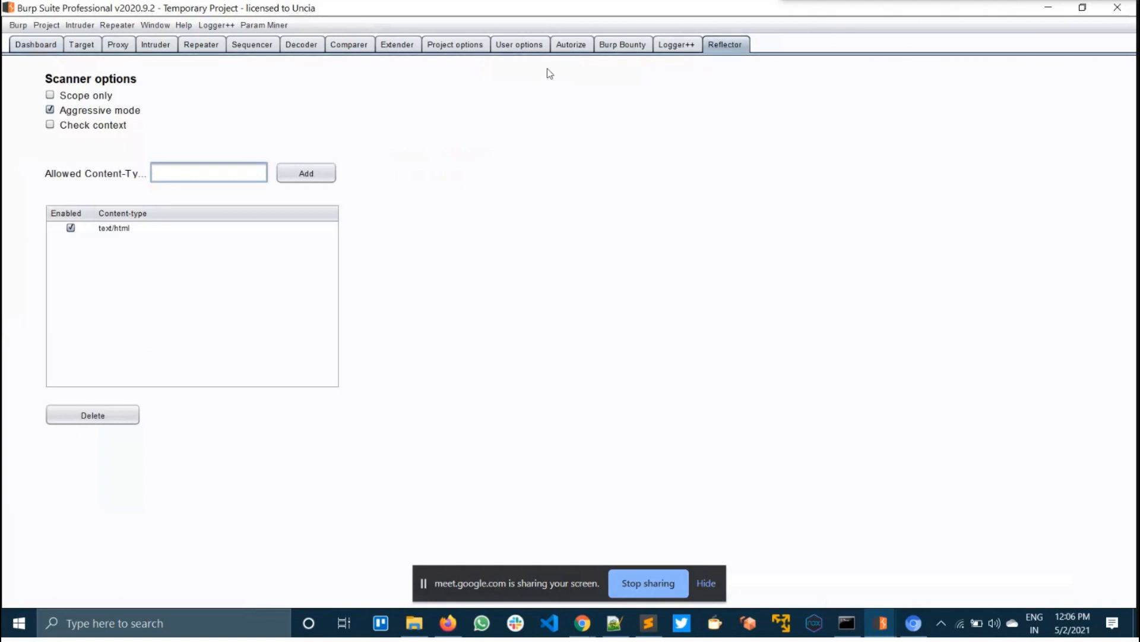
{"action": "left_click", "coordinate": [127, 48]}
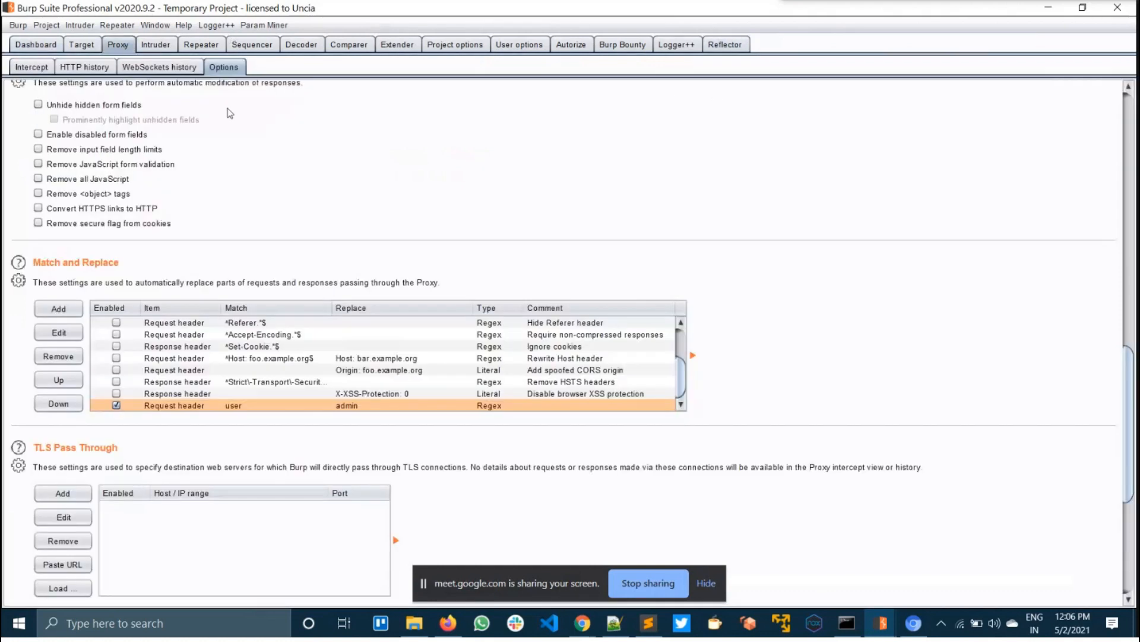
{"action": "left_click", "coordinate": [81, 45]}
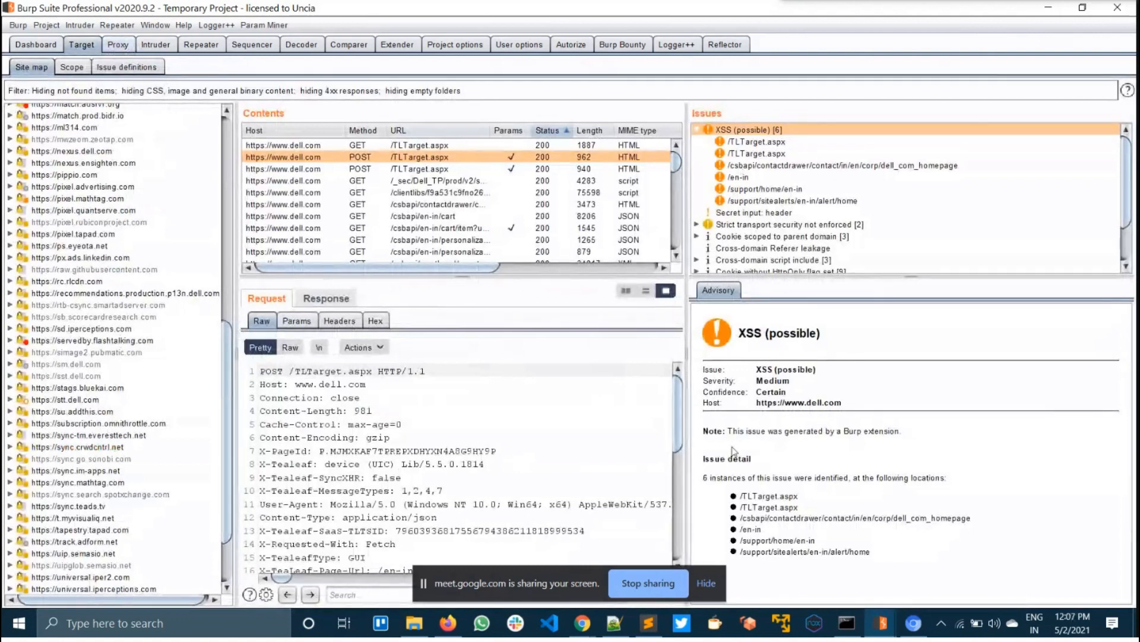
Switch to the Chromium browser, search Google for "403 bypasser" in a new tab and open the sting8k/BurpSuite_403Bypasser repository
{"action": "left_click", "coordinate": [913, 622]}
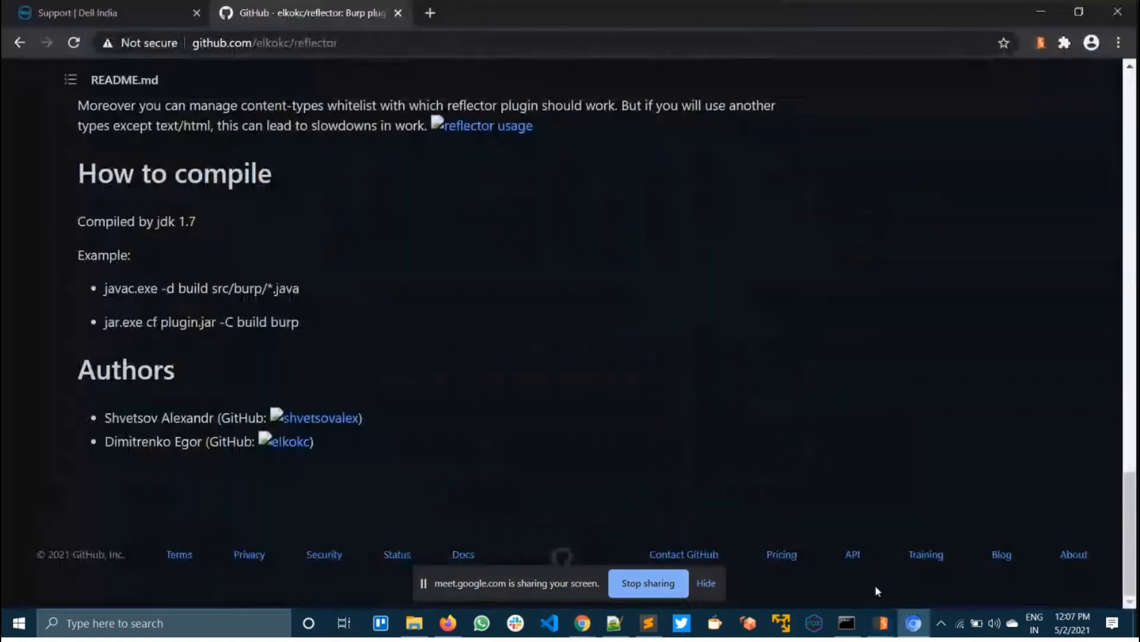
{"action": "left_click", "coordinate": [430, 13]}
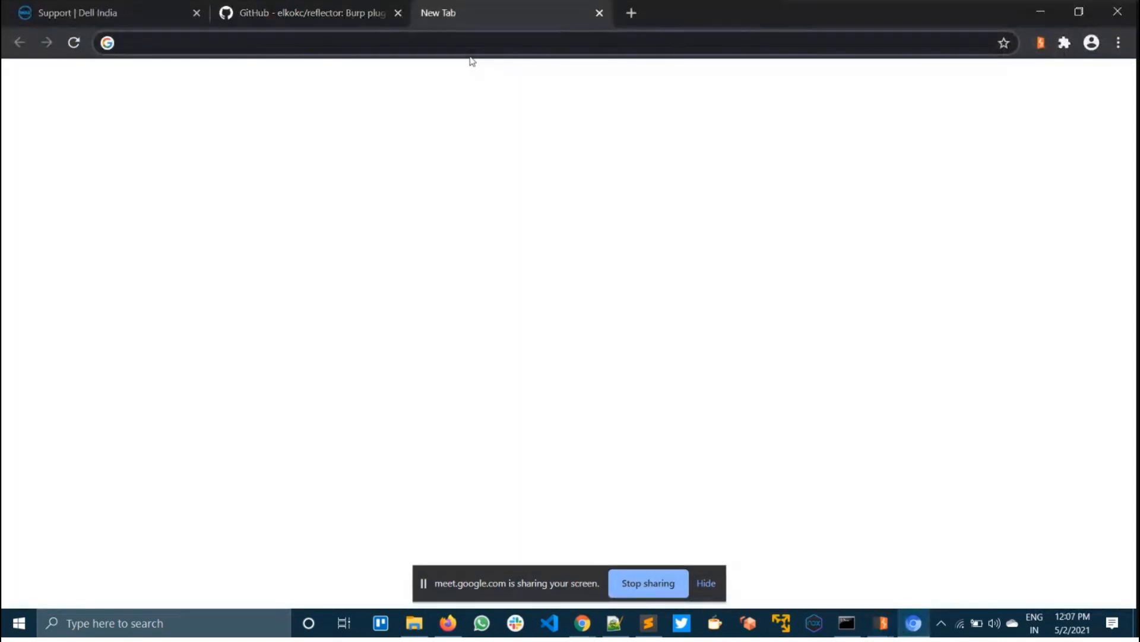
{"action": "type", "text": "403"}
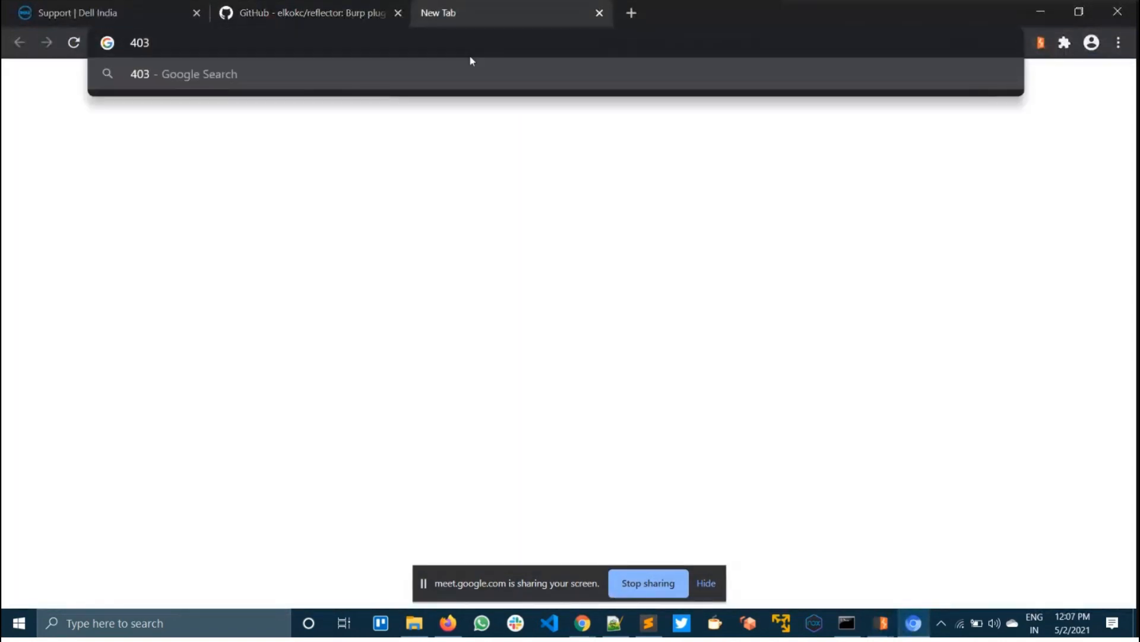
{"action": "type", "text": " bypasser"}
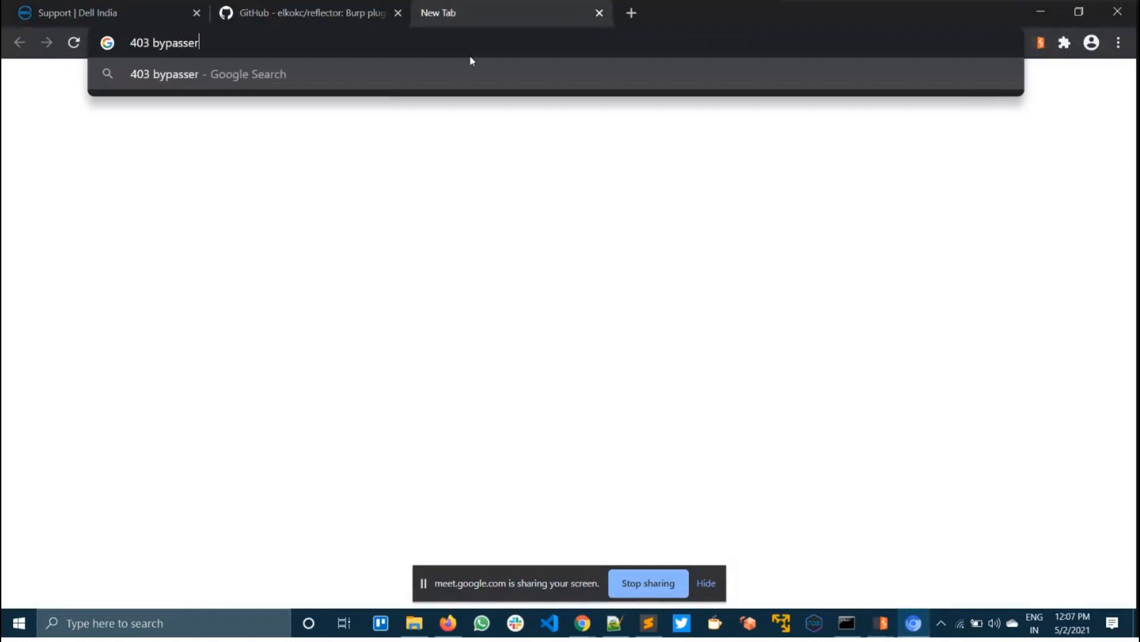
{"action": "key", "text": "Return"}
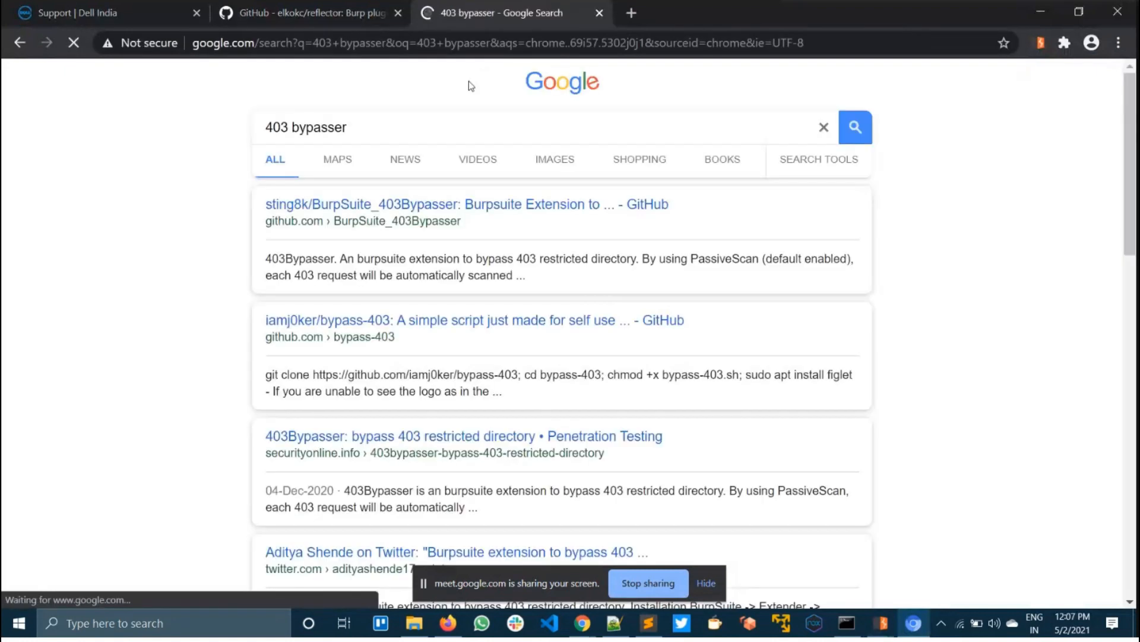
{"action": "left_click", "coordinate": [386, 209]}
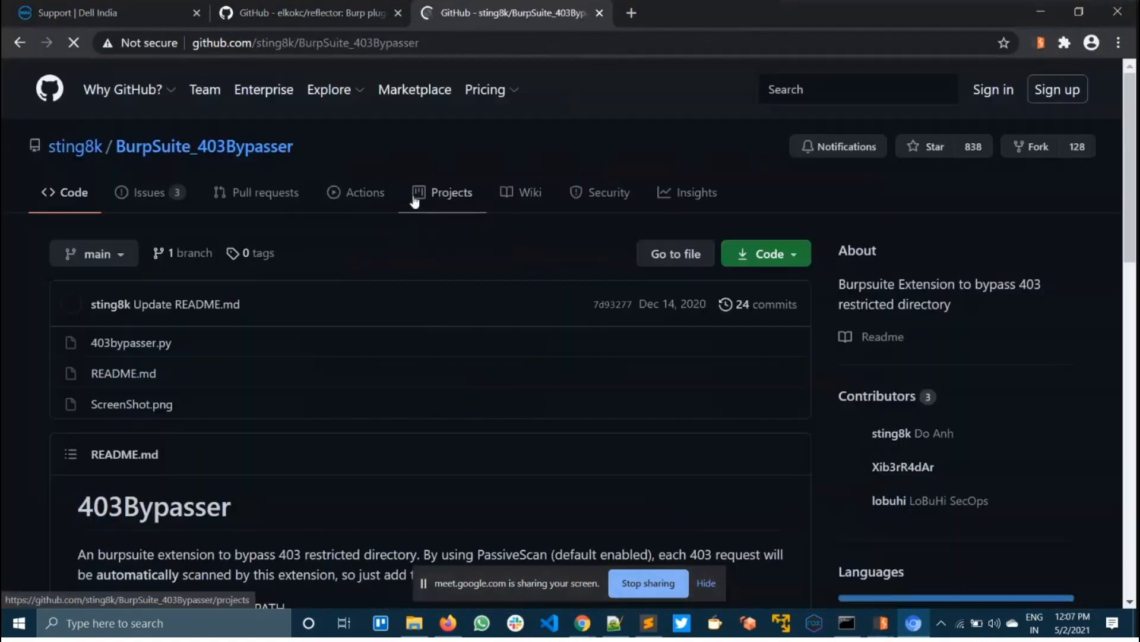
Read through the 403Bypasser README, including its installation instructions, and close the repository's tab
{"action": "scroll", "coordinate": [250, 219], "scroll_direction": "down", "scroll_amount": 2}
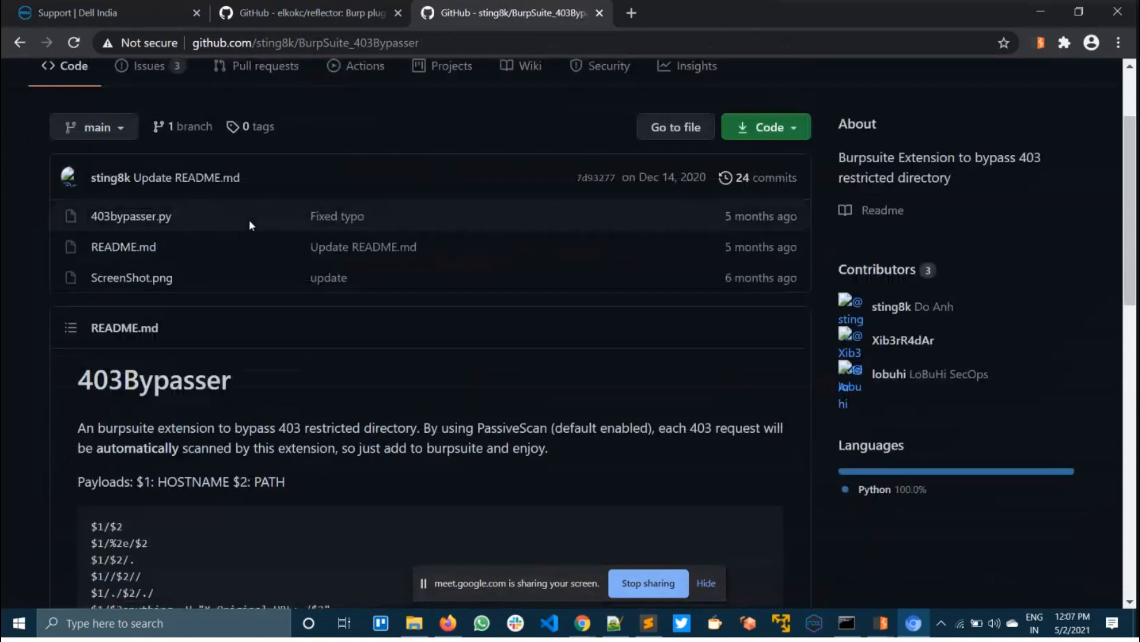
{"action": "scroll", "coordinate": [257, 238], "scroll_direction": "down", "scroll_amount": 10}
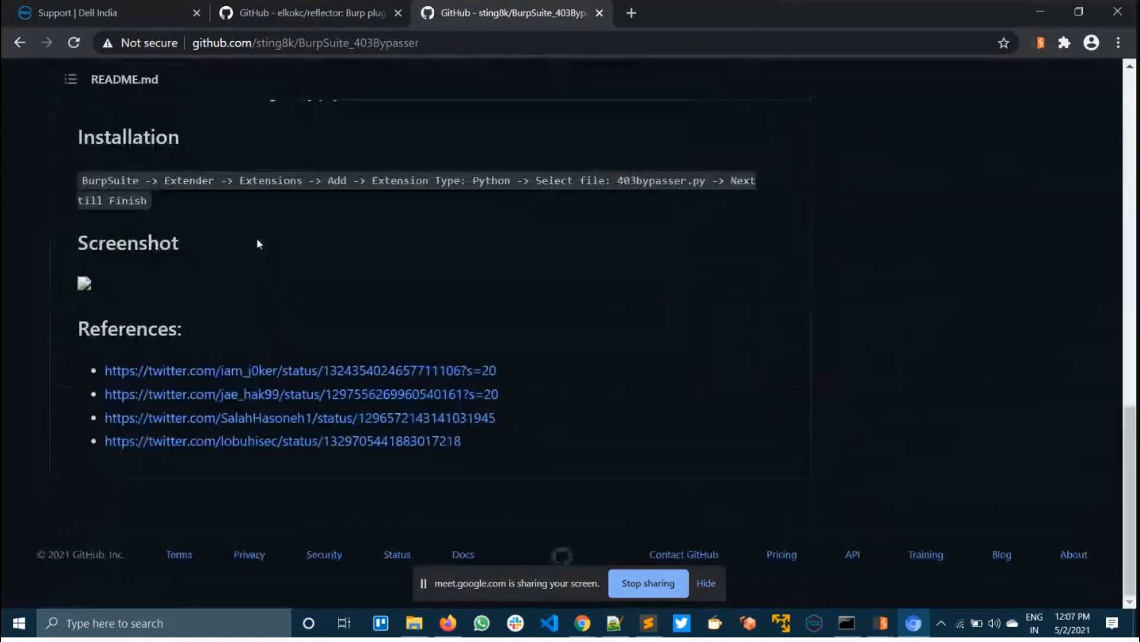
{"action": "scroll", "coordinate": [285, 224], "scroll_direction": "up", "scroll_amount": 15}
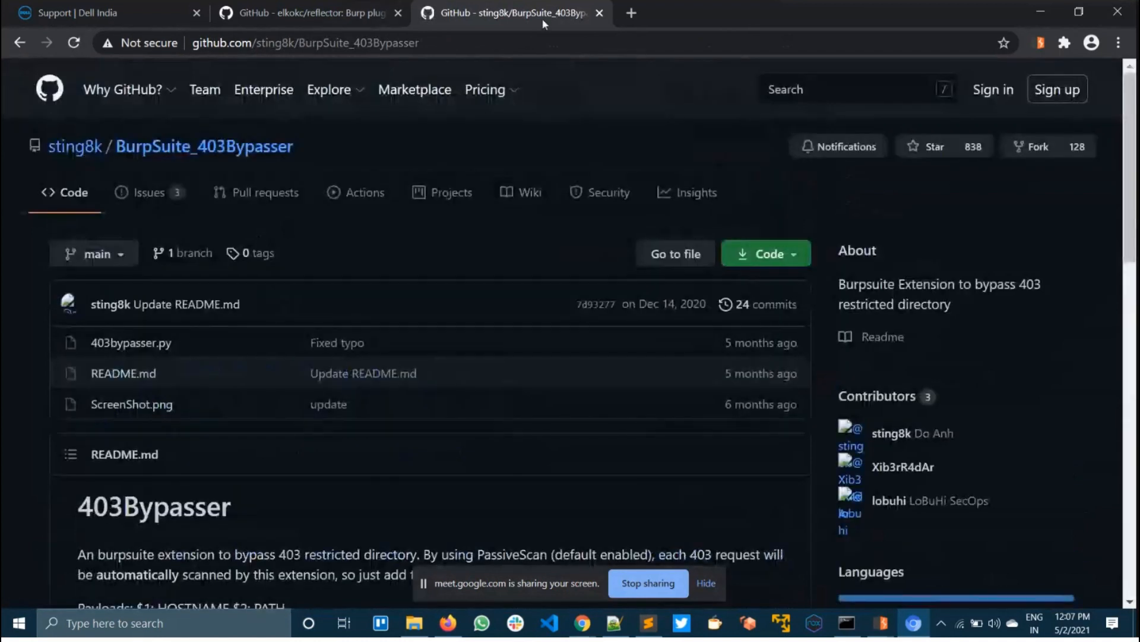
{"action": "left_click", "coordinate": [599, 12]}
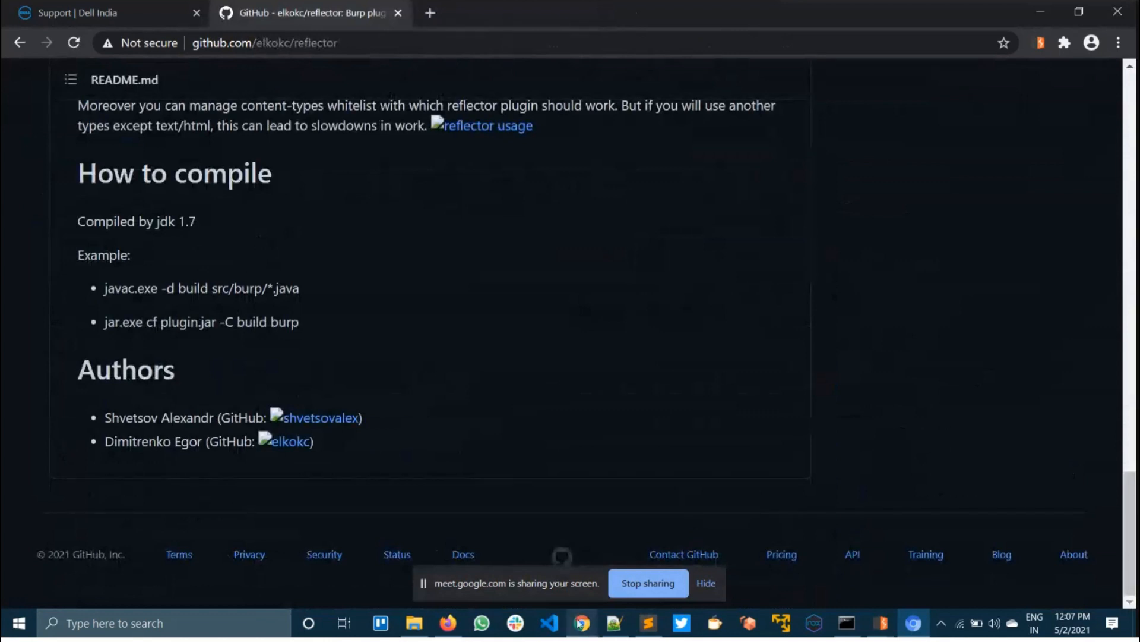
Check the Google Meet call in Chrome and return to Burp Suite
{"action": "mouse_move", "coordinate": [582, 622]}
{"action": "left_click", "coordinate": [510, 557]}
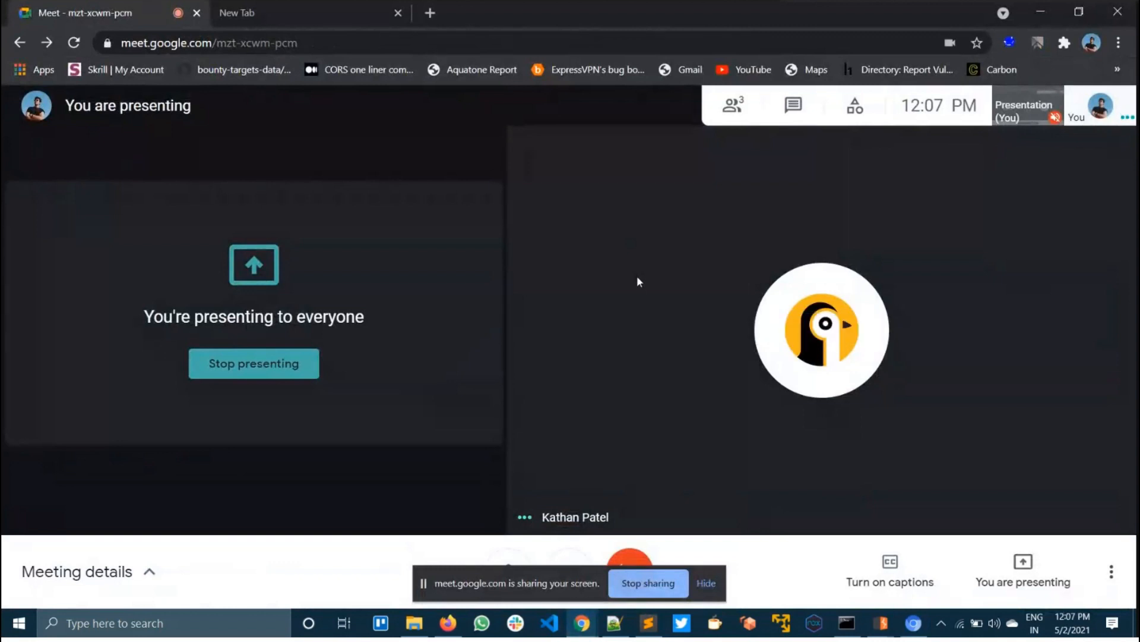
{"action": "mouse_move", "coordinate": [528, 279]}
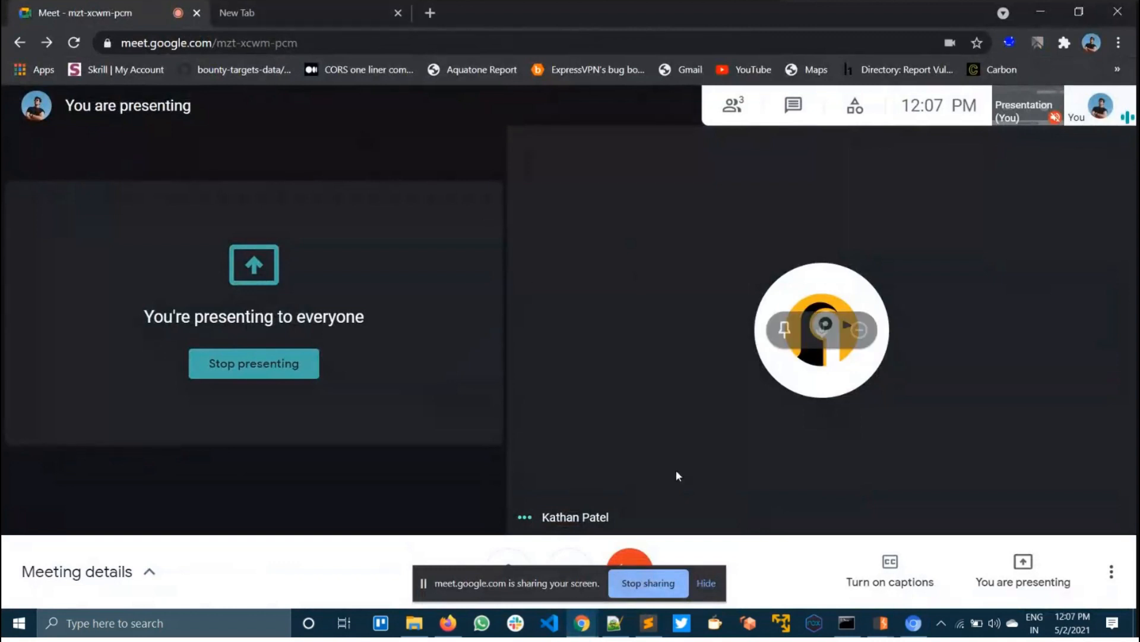
{"action": "left_click", "coordinate": [883, 622]}
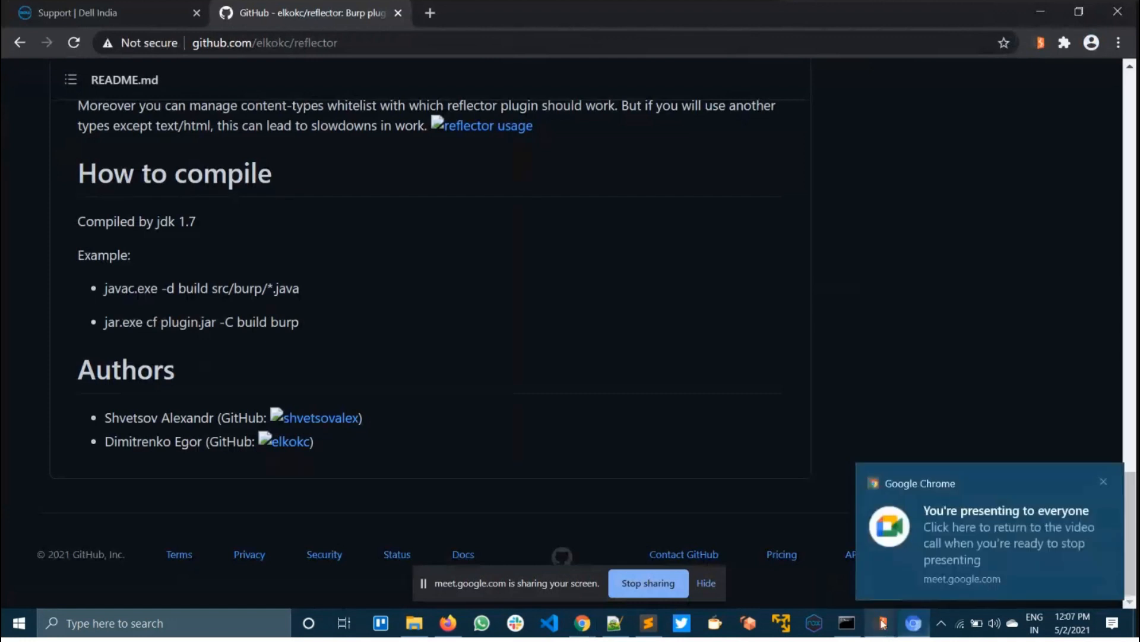
{"action": "left_click", "coordinate": [884, 623]}
{"action": "left_click", "coordinate": [778, 556]}
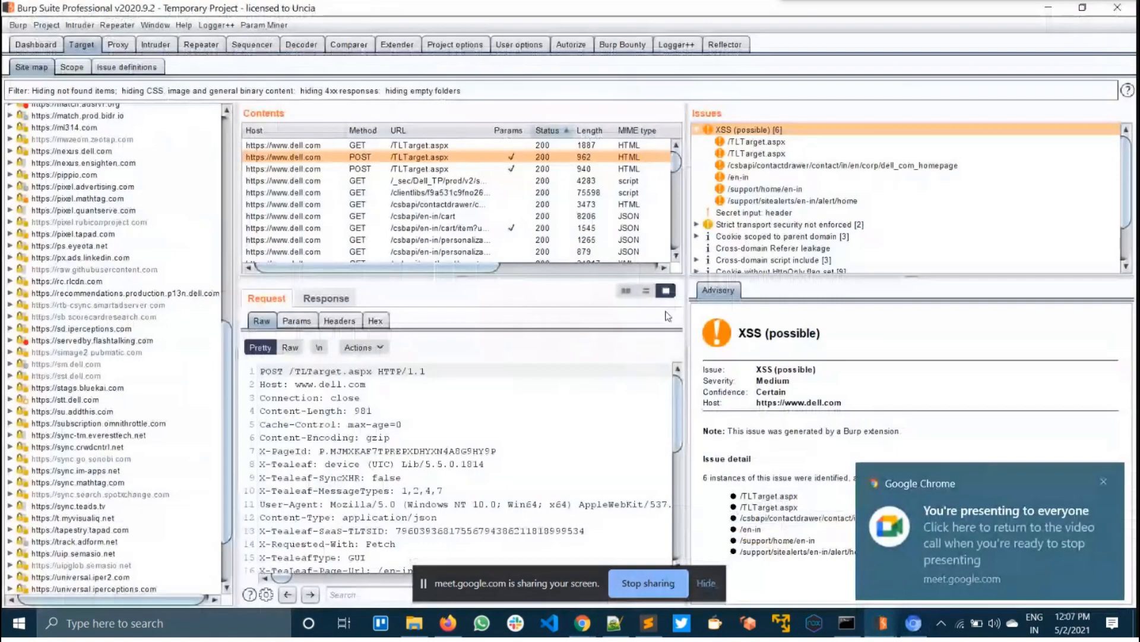
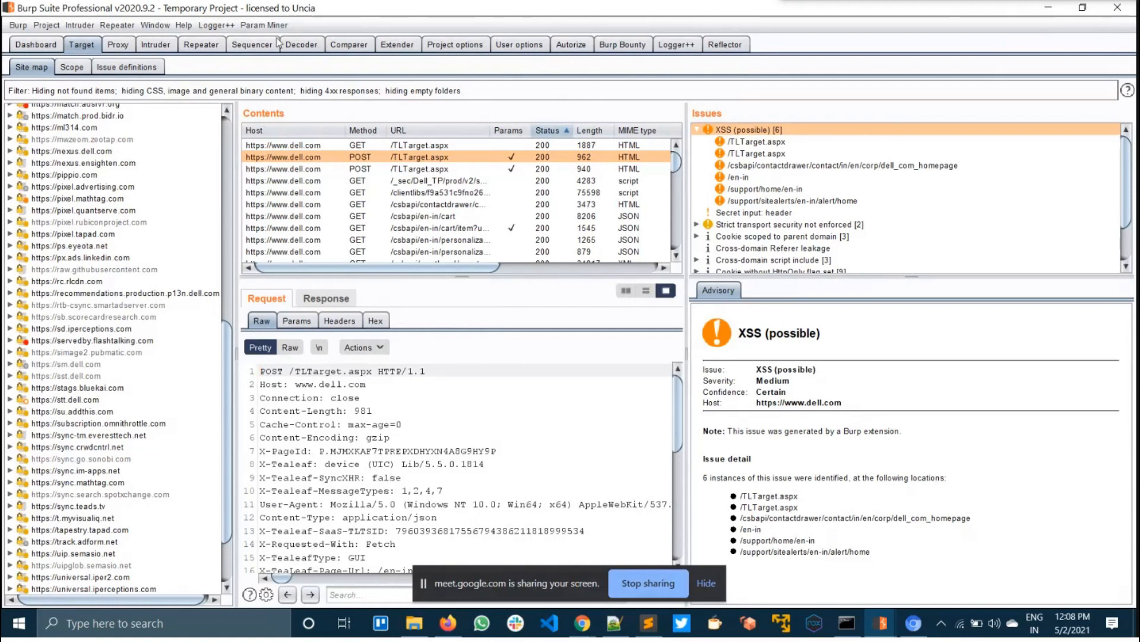
{"action": "left_click", "coordinate": [397, 45]}
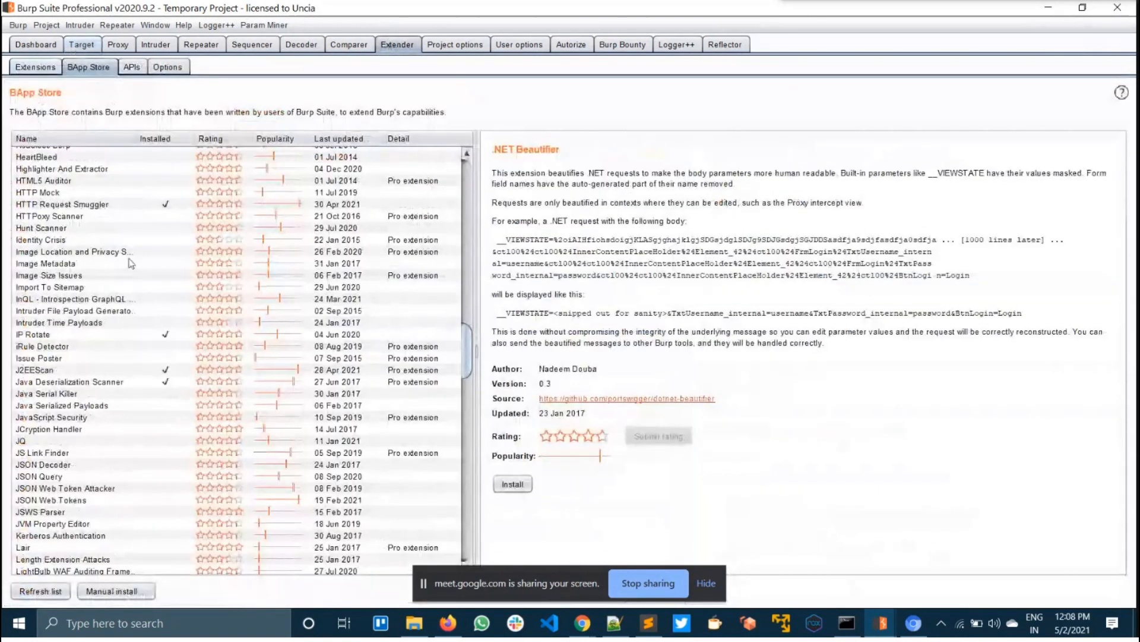
{"action": "scroll", "coordinate": [147, 349], "scroll_direction": "up", "scroll_amount": 8}
{"action": "scroll", "coordinate": [147, 349], "scroll_direction": "up", "scroll_amount": 15}
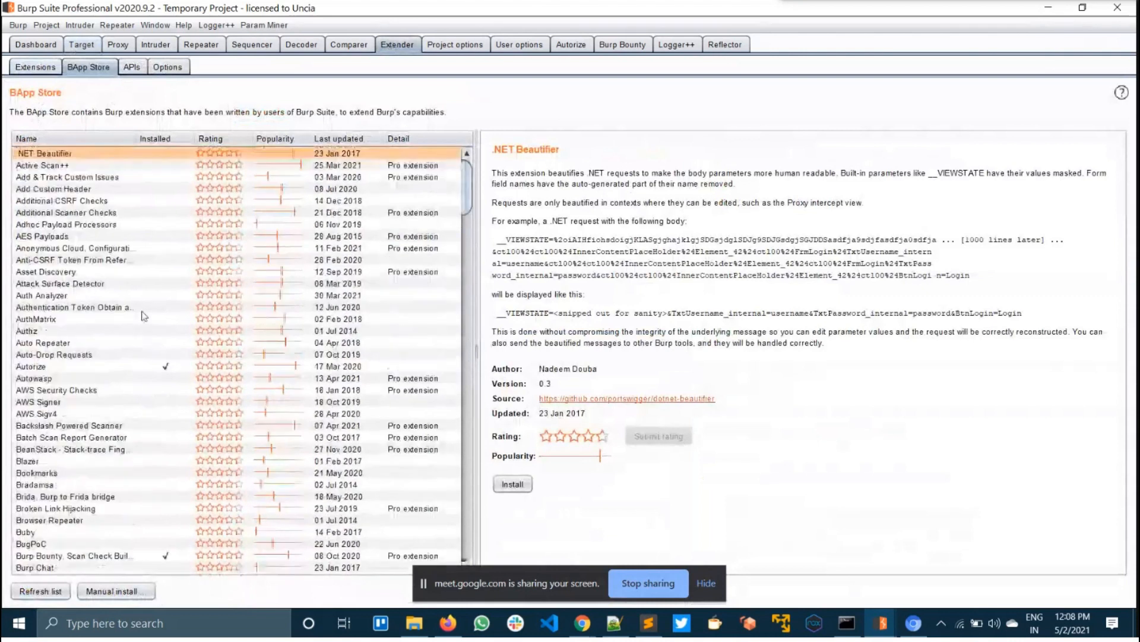
{"action": "left_click", "coordinate": [106, 368]}
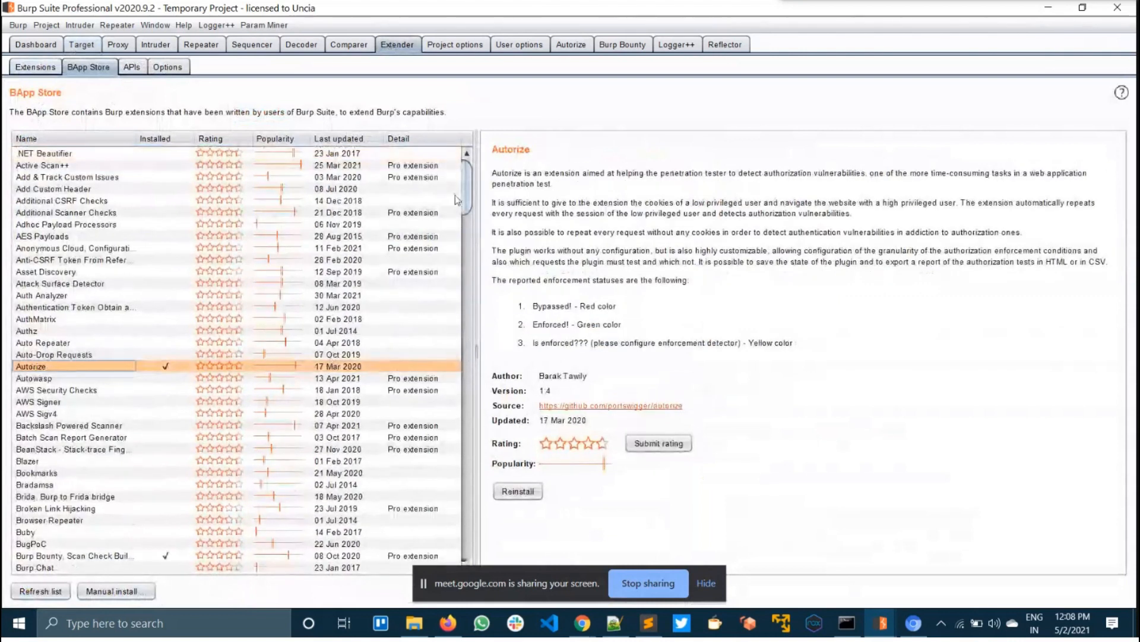
{"action": "left_click_drag", "start_coordinate": [472, 198], "coordinate": [473, 222]}
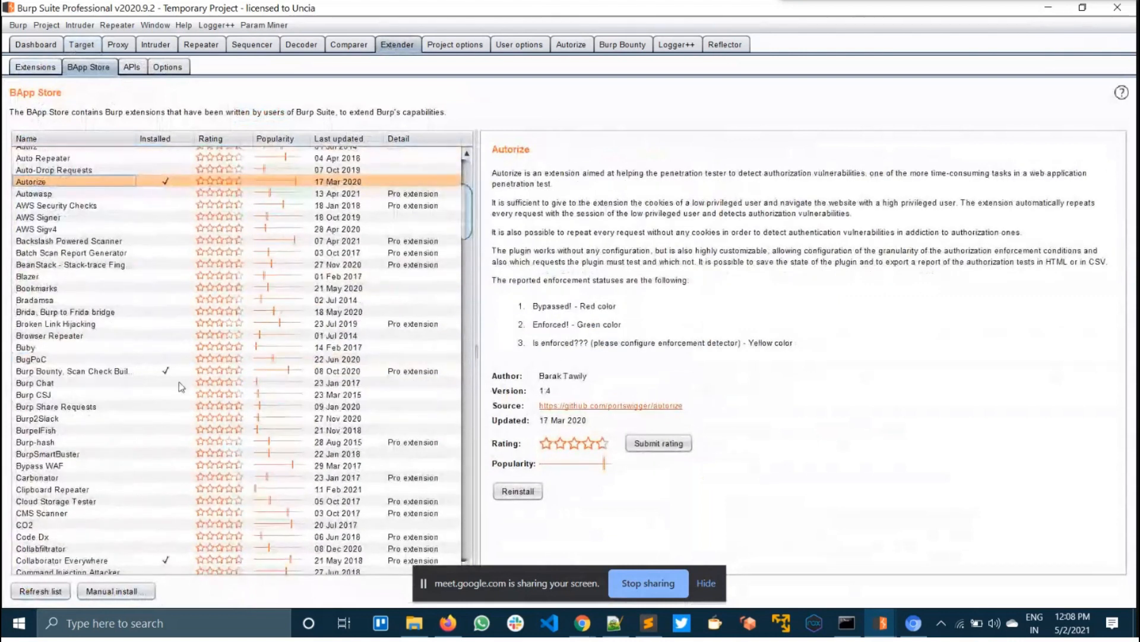
{"action": "left_click", "coordinate": [152, 372]}
{"action": "left_click_drag", "start_coordinate": [468, 235], "coordinate": [469, 256]}
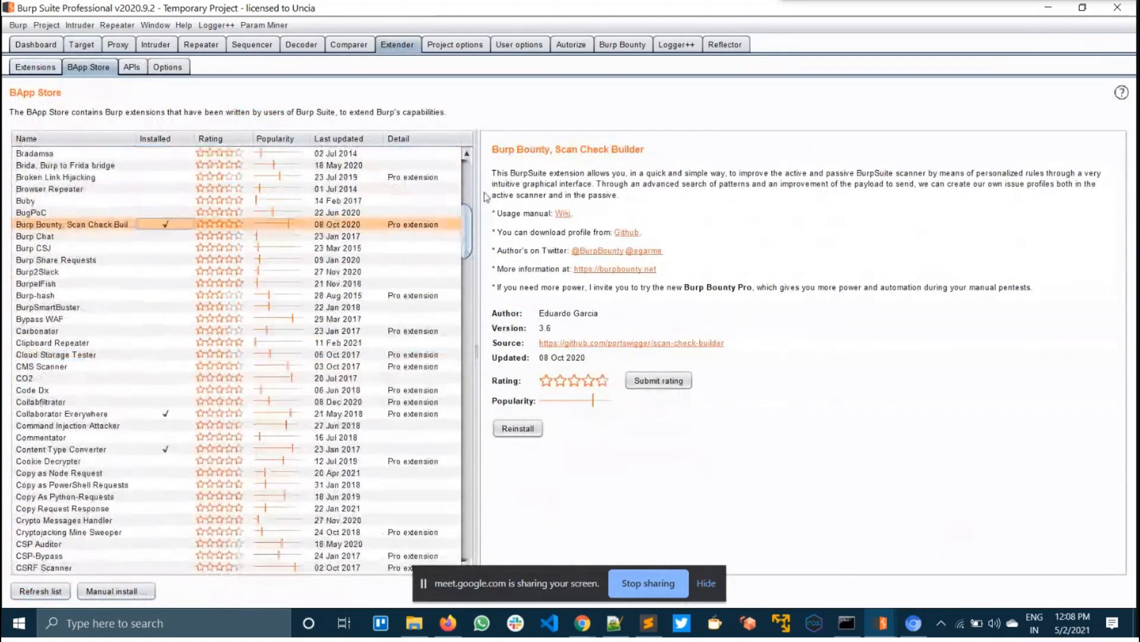
{"action": "left_click", "coordinate": [619, 46]}
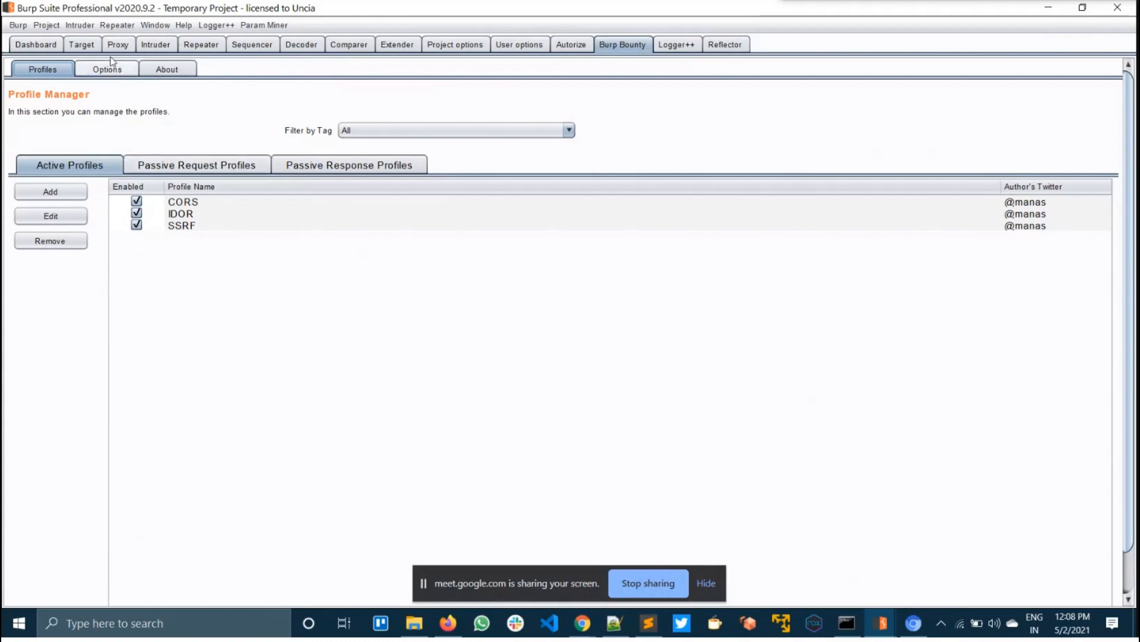
Show Medium severity issues alongside High ones in the Dashboard's issue activity
{"action": "left_click", "coordinate": [36, 46]}
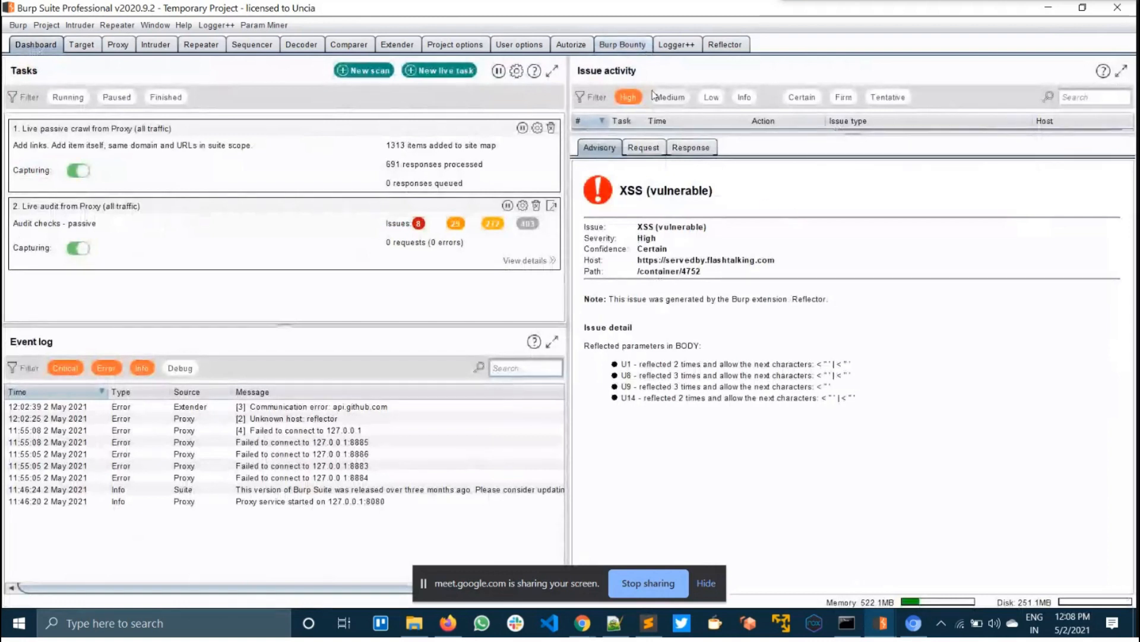
{"action": "left_click", "coordinate": [668, 103]}
{"action": "left_click", "coordinate": [630, 100]}
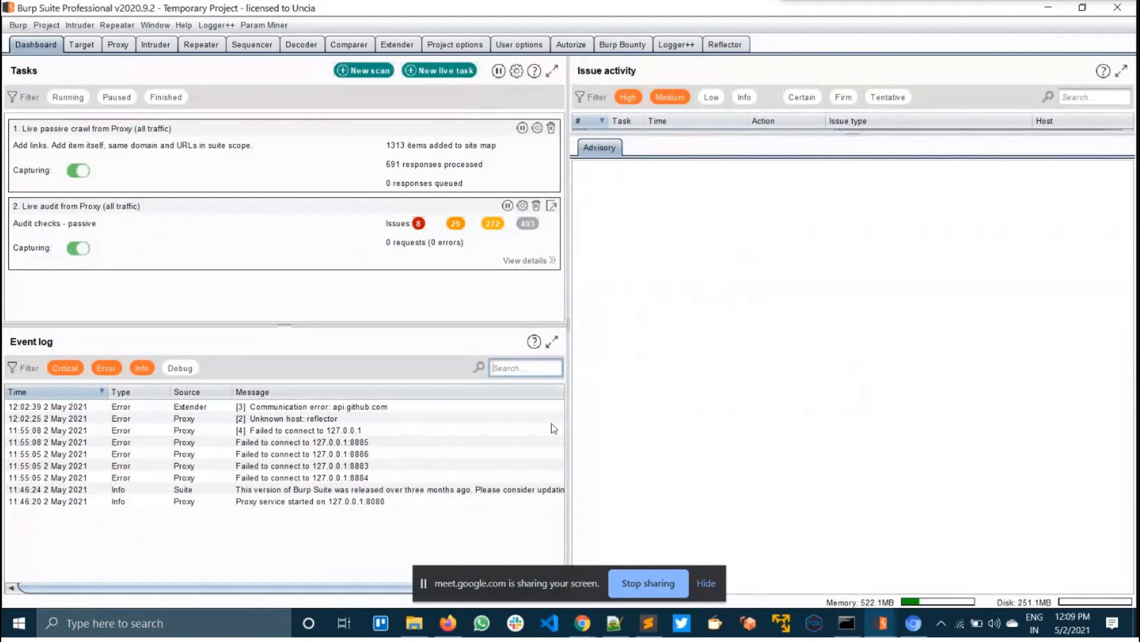
Examine Burp Bounty's tag filter, directory and tag options, and select the IDOR profile among the active profiles
{"action": "left_click", "coordinate": [622, 45]}
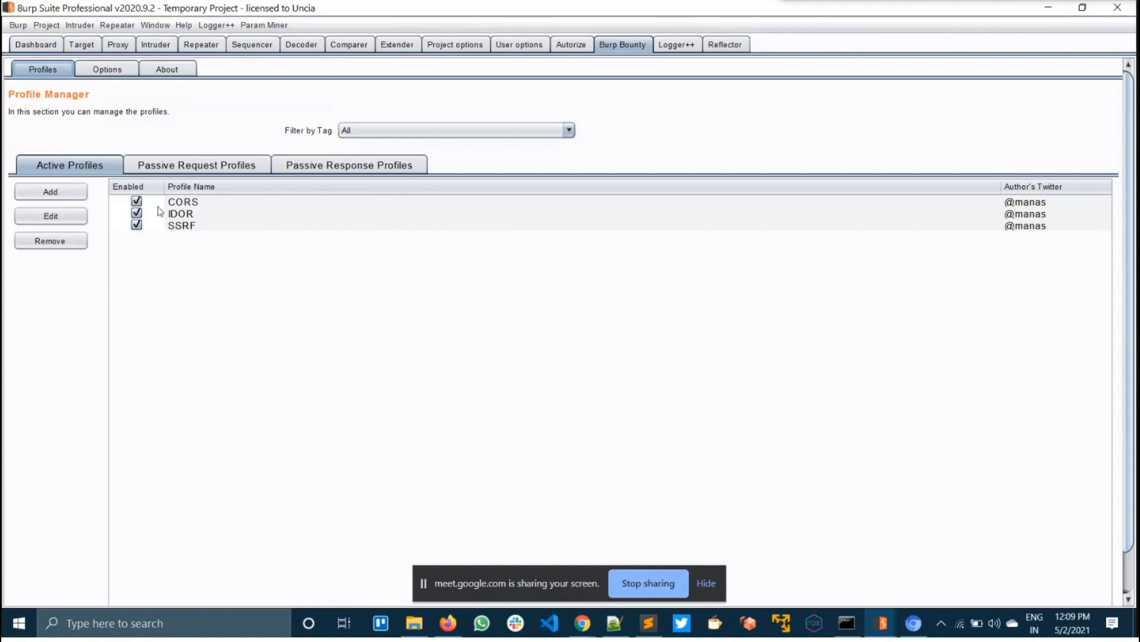
{"action": "left_click", "coordinate": [387, 133]}
{"action": "left_click", "coordinate": [386, 135]}
{"action": "left_click", "coordinate": [103, 73]}
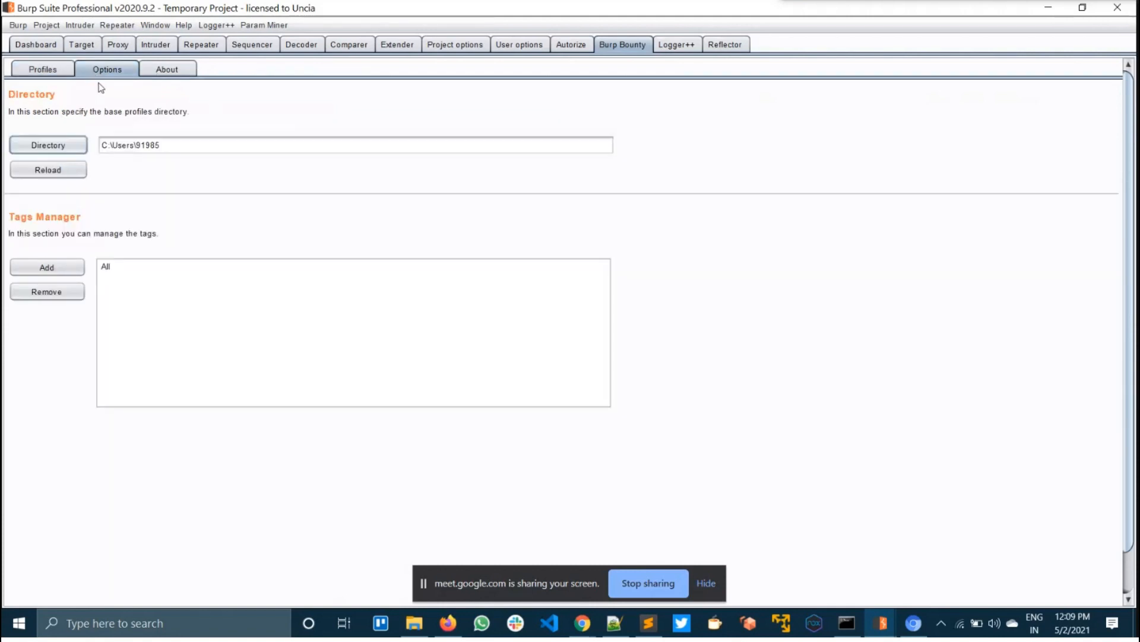
{"action": "left_click", "coordinate": [43, 70]}
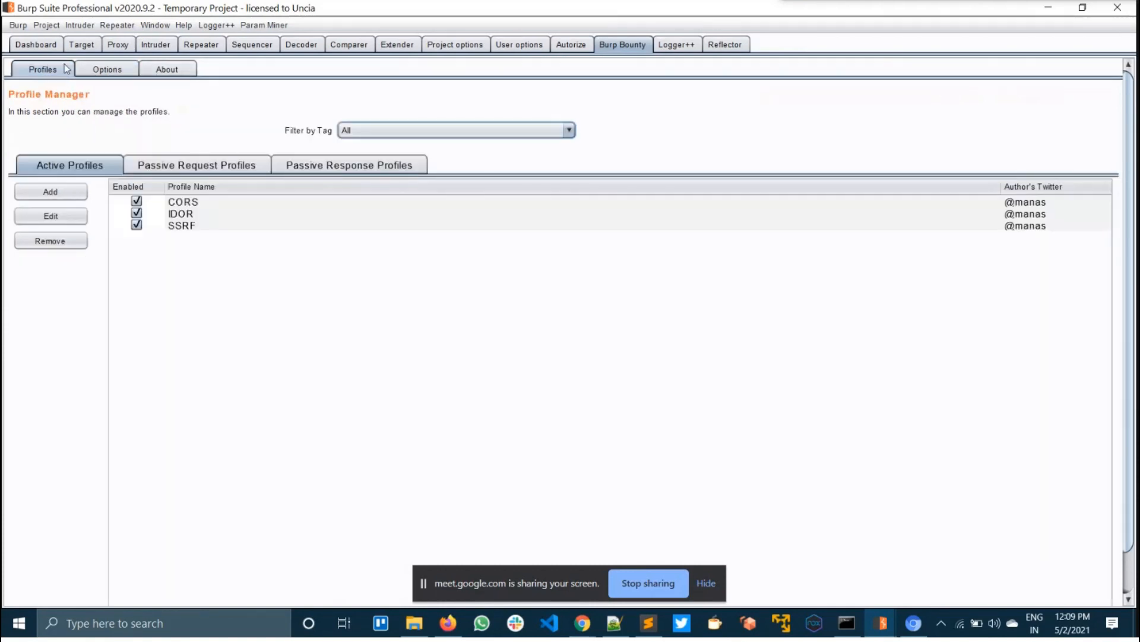
{"action": "left_click", "coordinate": [237, 215]}
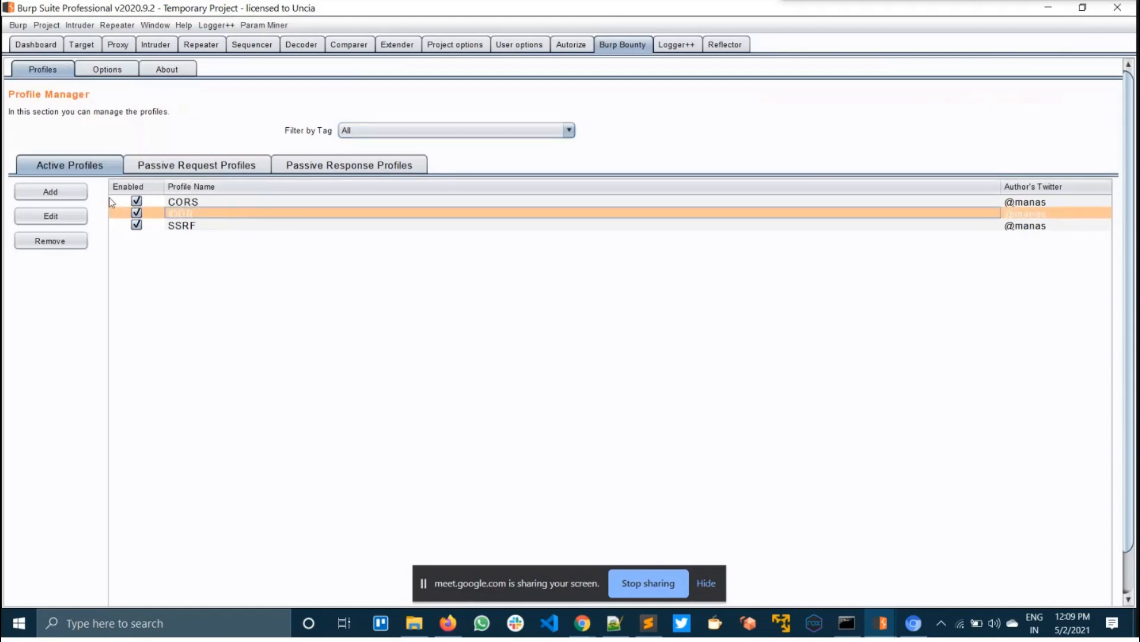
Create a new active profile in Burp Bounty named XSS and fill in the author's name
{"action": "left_click", "coordinate": [53, 192]}
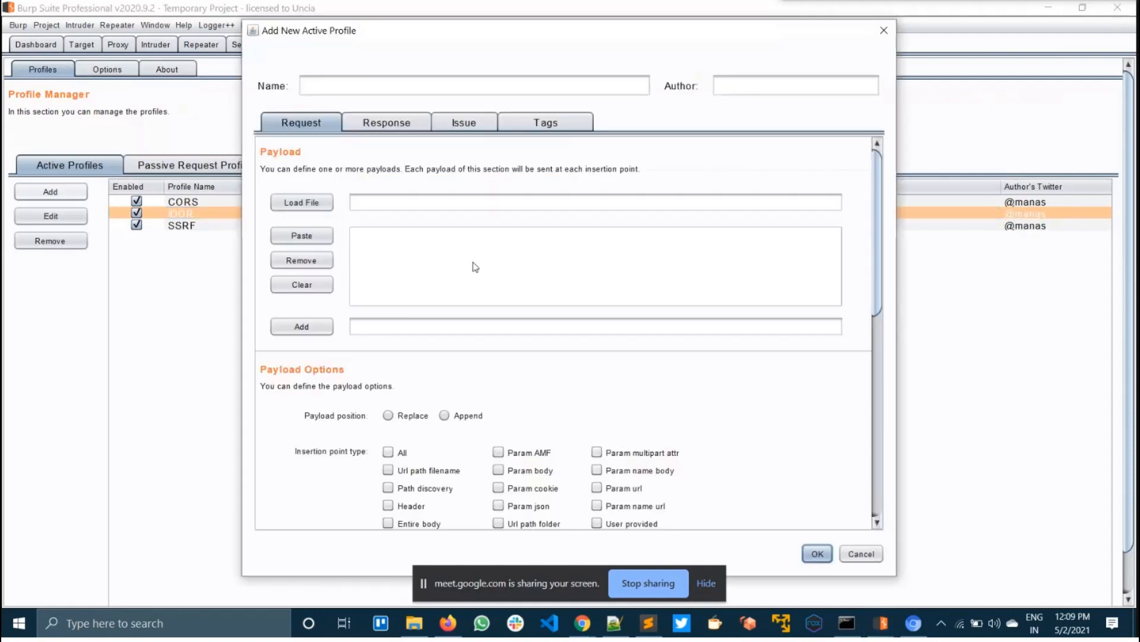
{"action": "left_click", "coordinate": [335, 85]}
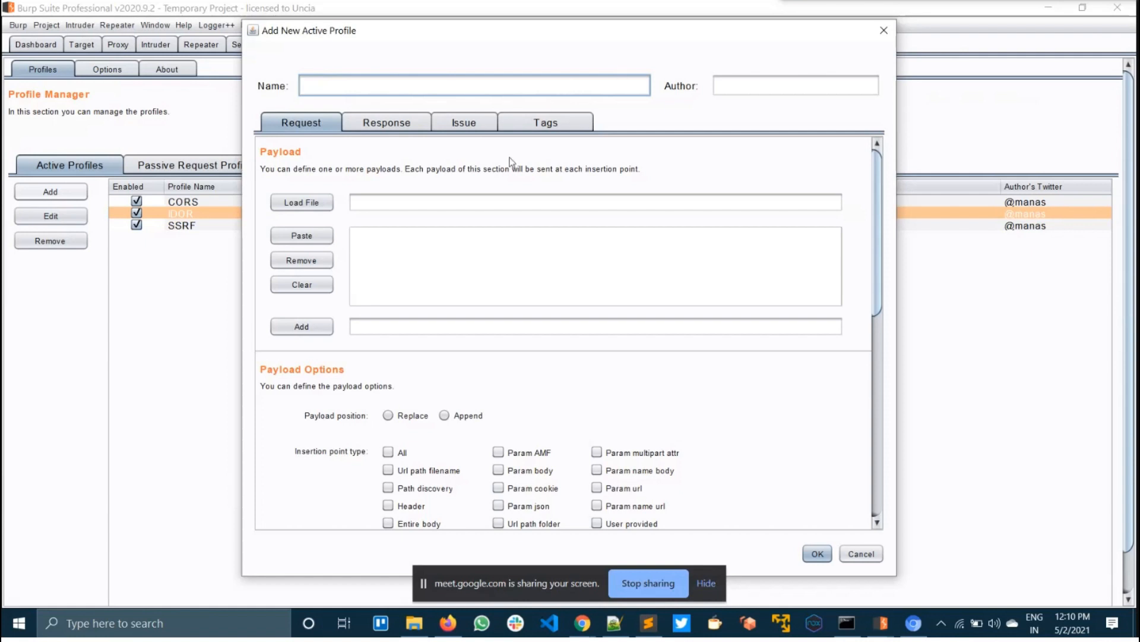
{"action": "left_click", "coordinate": [790, 80]}
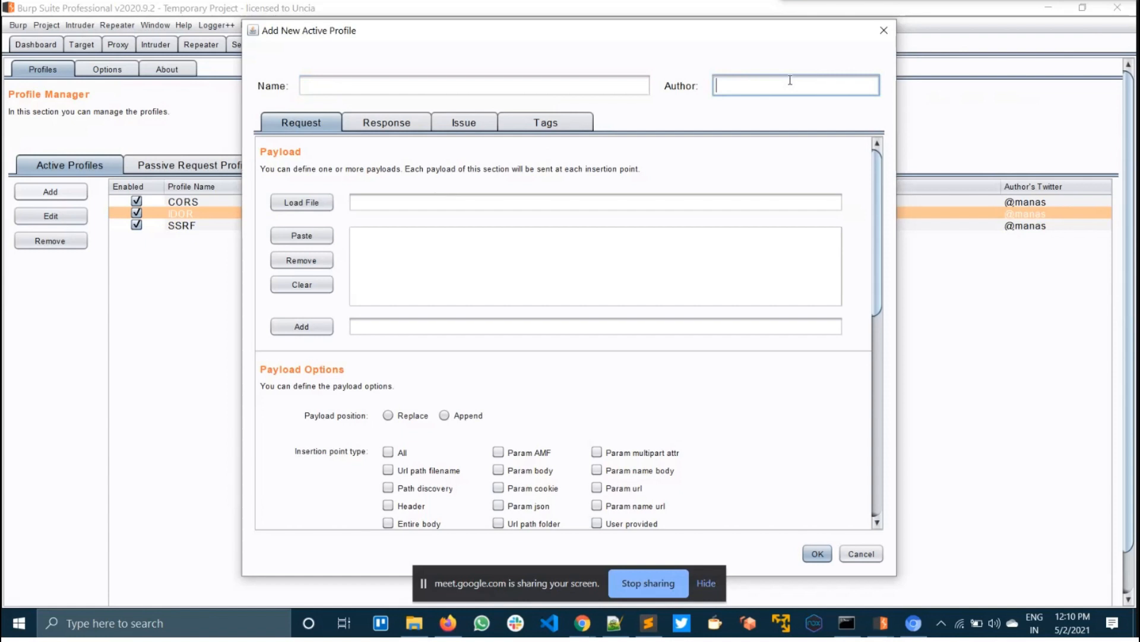
{"action": "type", "text": "Kathan"}
{"action": "left_click", "coordinate": [510, 82]}
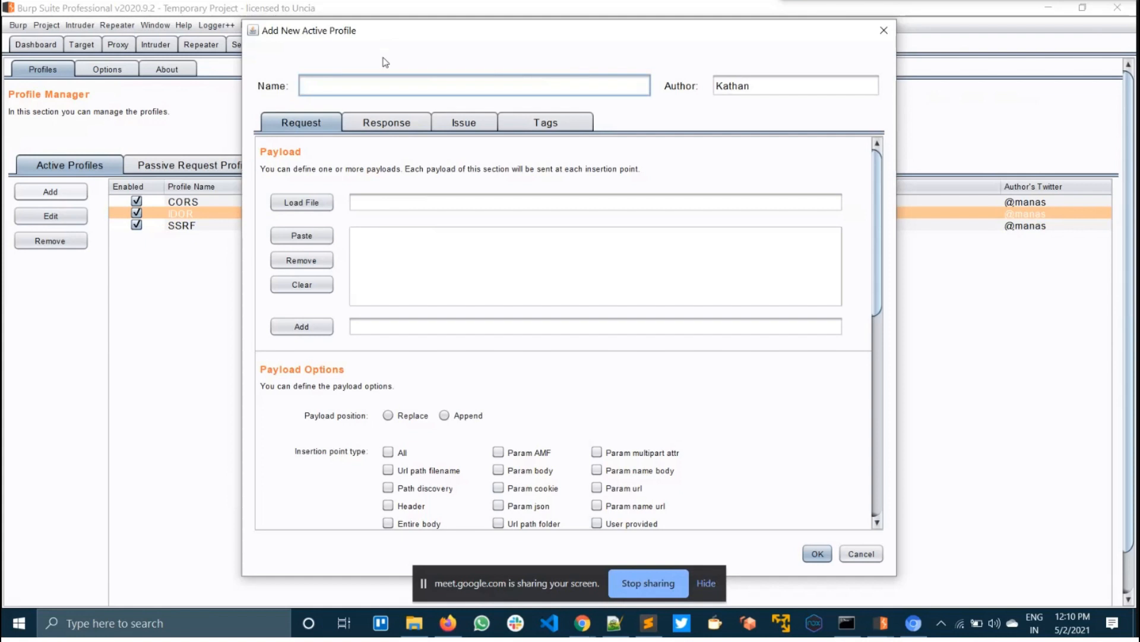
{"action": "type", "text": "?param="}
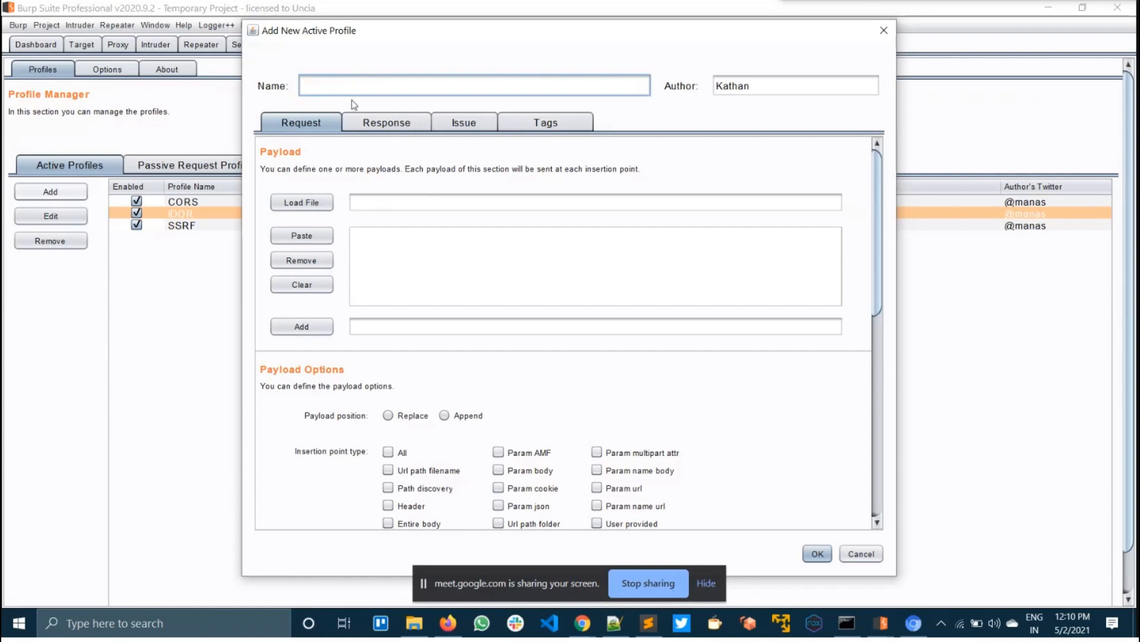
{"action": "type", "text": "XSS"}
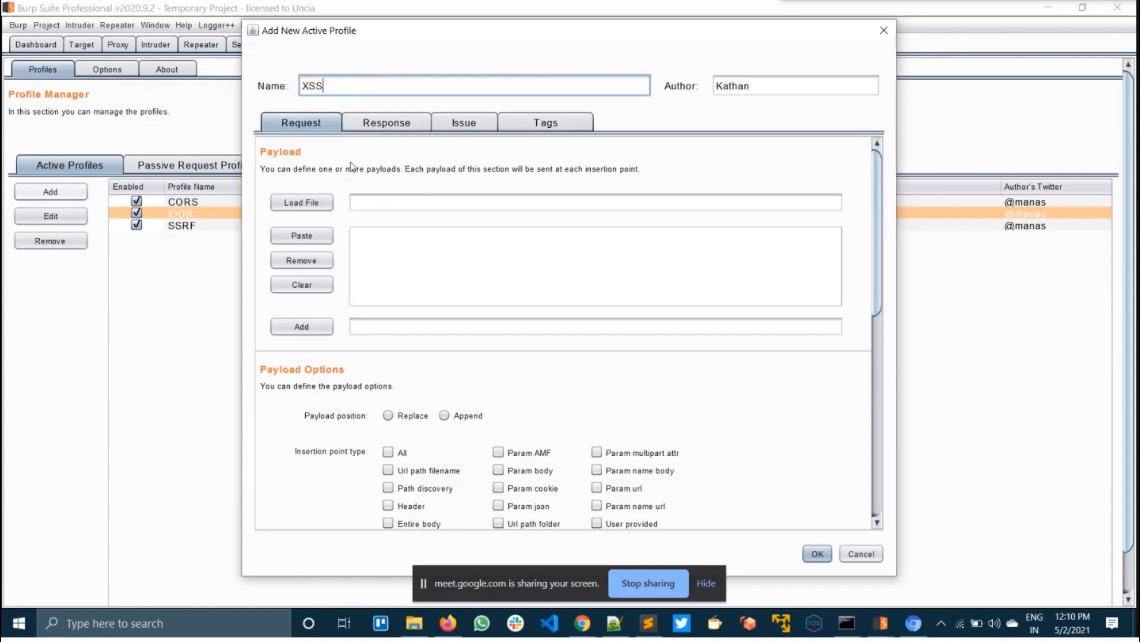
Paste ?param= as the profile's payload, use the Replace position with all insertion point types, and save the profile
{"action": "left_click", "coordinate": [321, 242]}
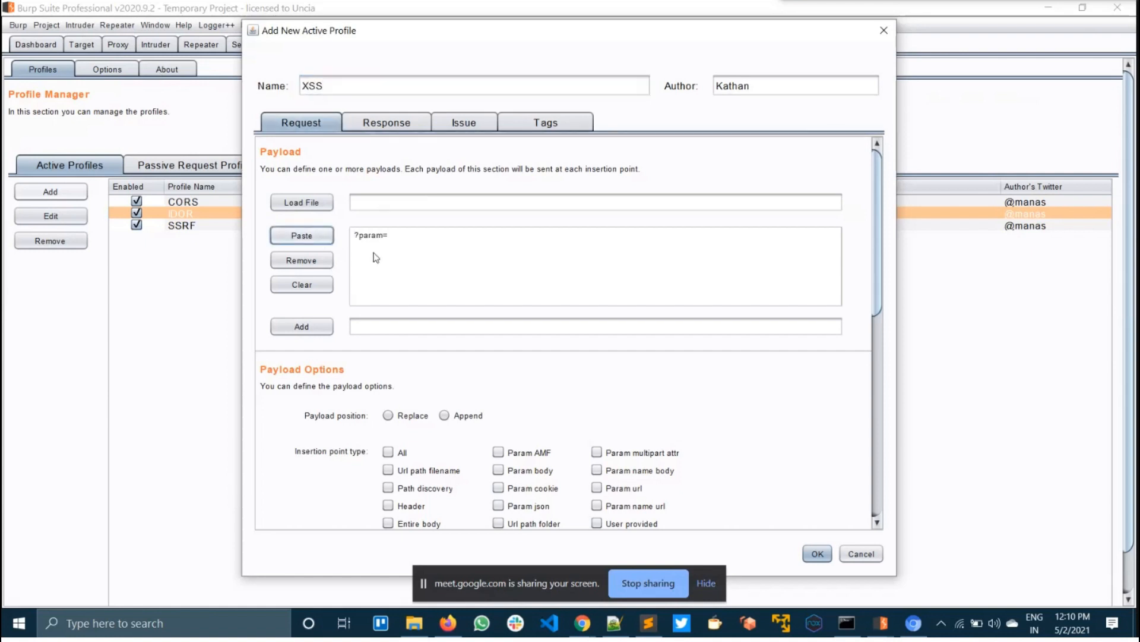
{"action": "scroll", "coordinate": [413, 312], "scroll_direction": "down", "scroll_amount": 5}
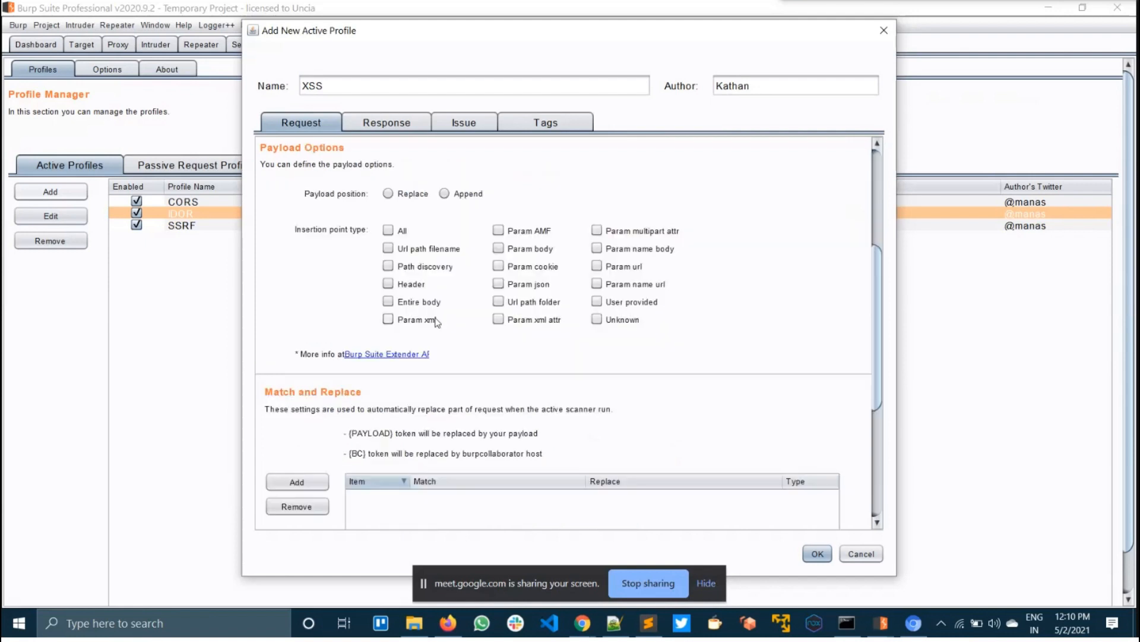
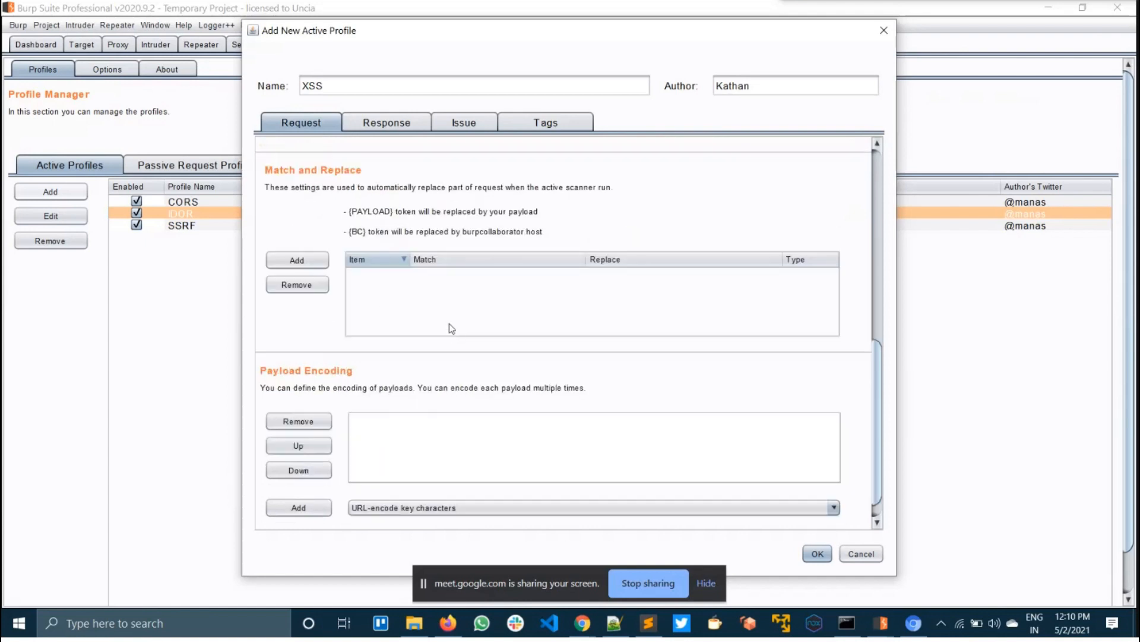
{"action": "scroll", "coordinate": [375, 216], "scroll_direction": "up", "scroll_amount": 10}
{"action": "left_click", "coordinate": [355, 237]}
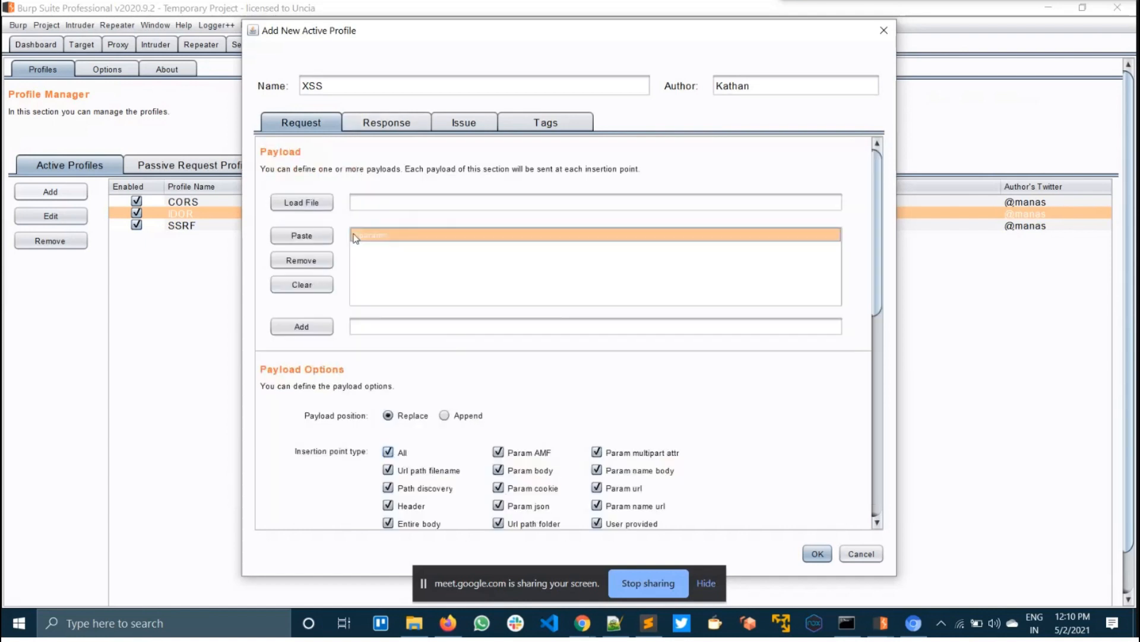
{"action": "scroll", "coordinate": [485, 378], "scroll_direction": "down", "scroll_amount": 8}
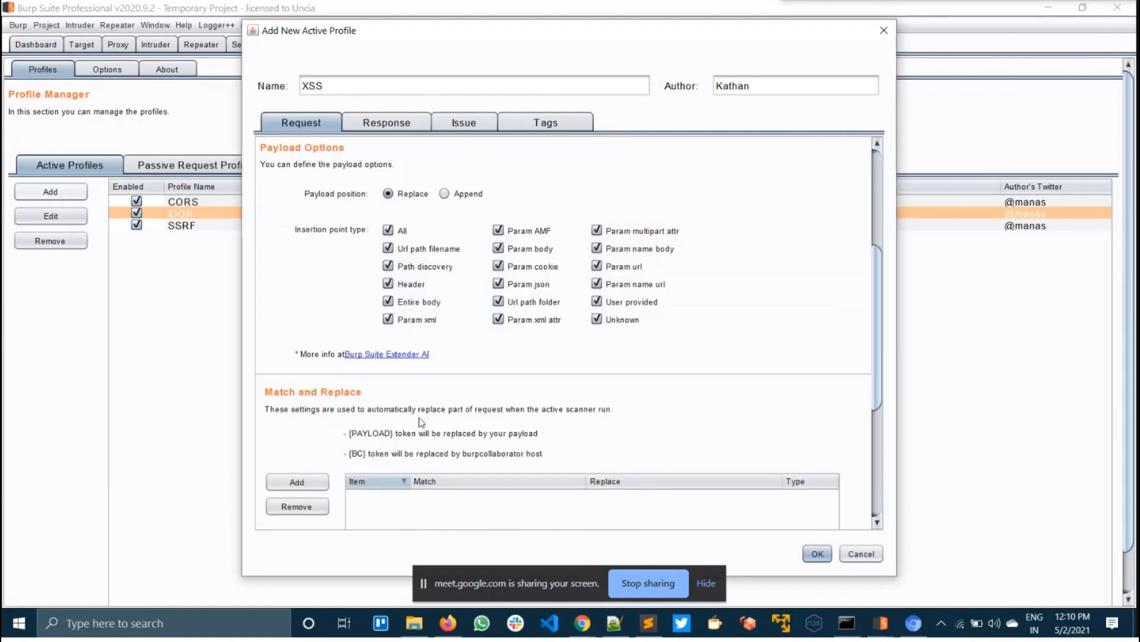
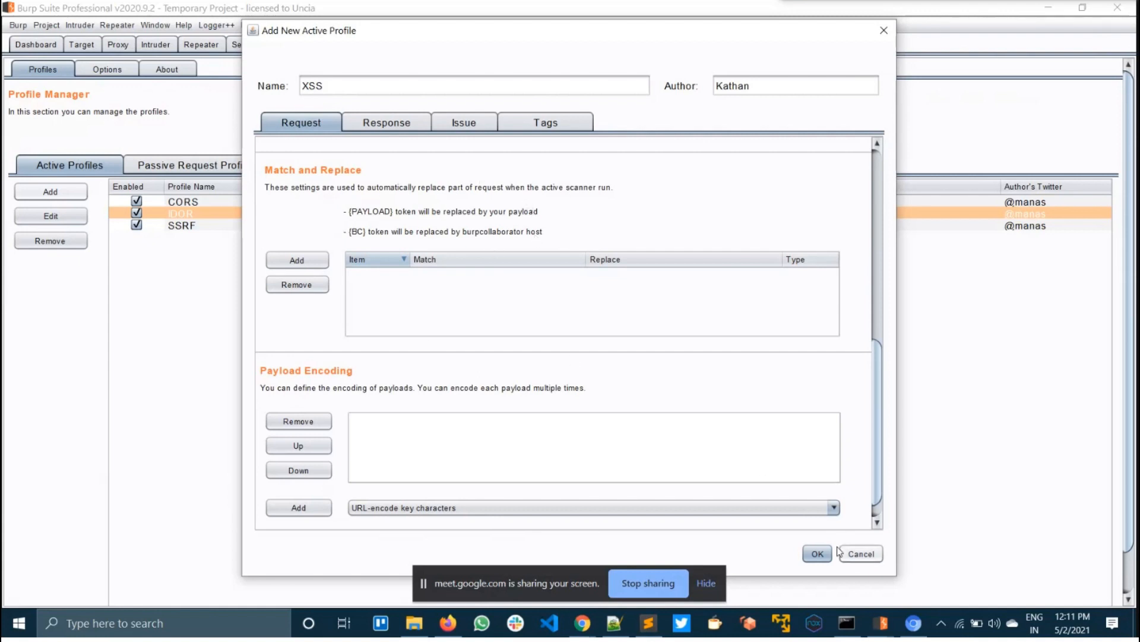
{"action": "left_click", "coordinate": [817, 553]}
Remove the XSS profile from Burp Bounty's active profiles
{"action": "left_click", "coordinate": [292, 233]}
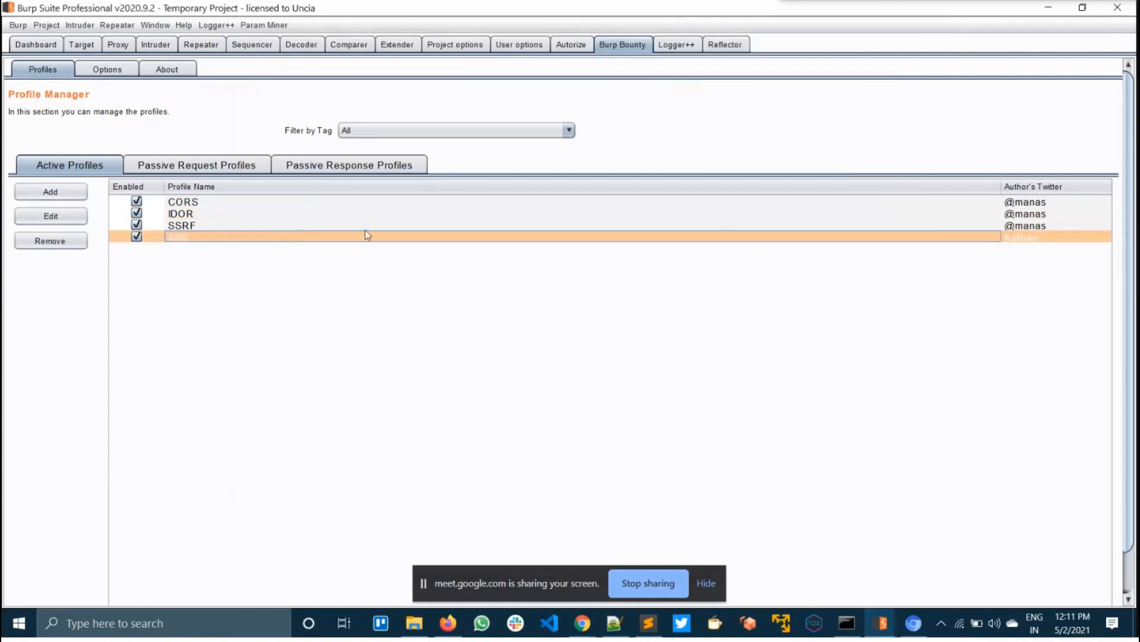
{"action": "left_click", "coordinate": [1049, 239]}
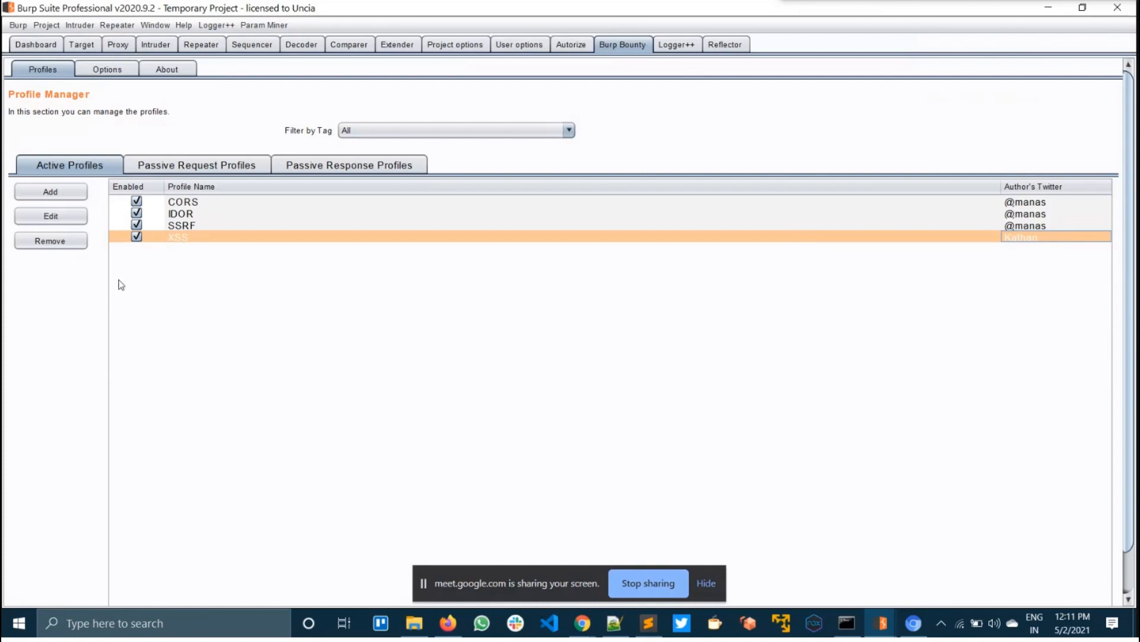
{"action": "left_click", "coordinate": [50, 240]}
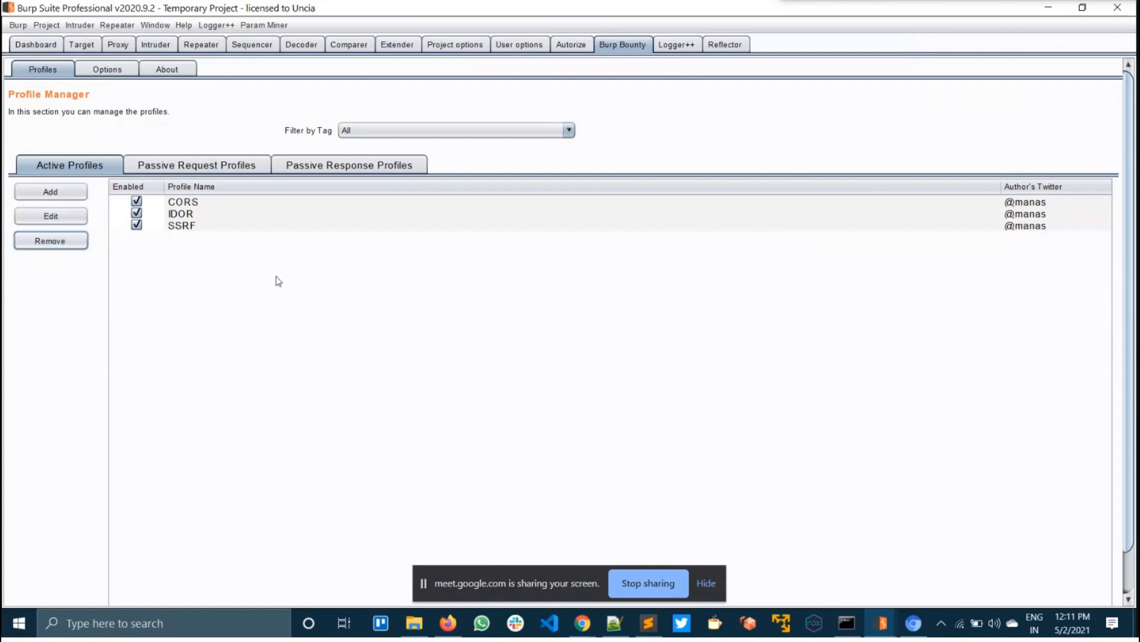
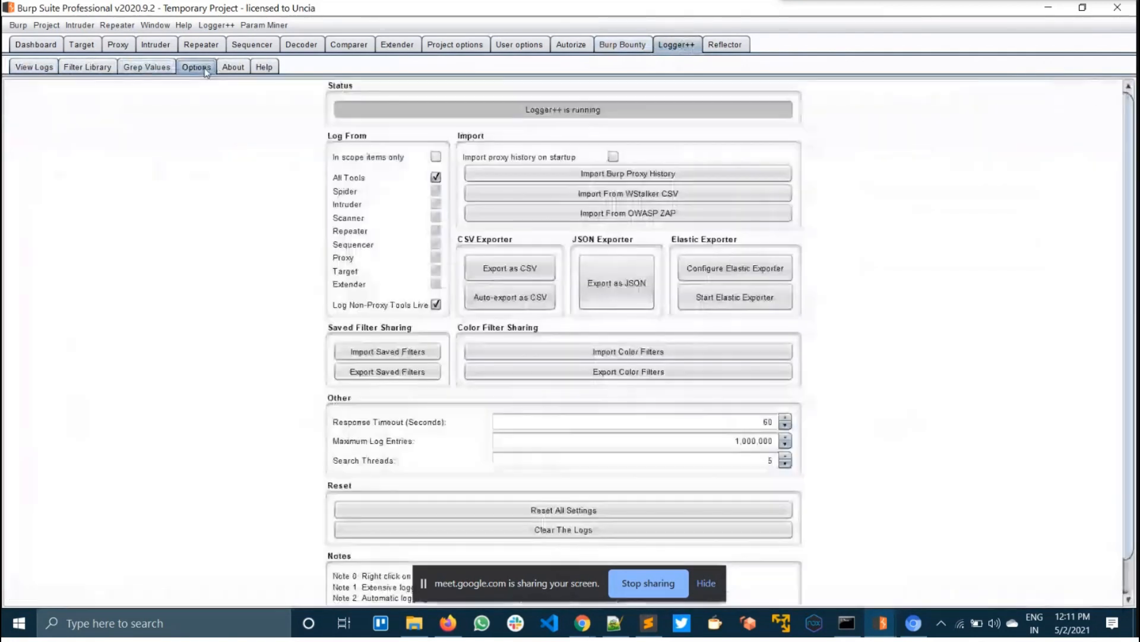
Review Logger++'s logging, import and export options, and disable All Tools as the logging source
{"action": "scroll", "coordinate": [528, 269], "scroll_direction": "down", "scroll_amount": 3}
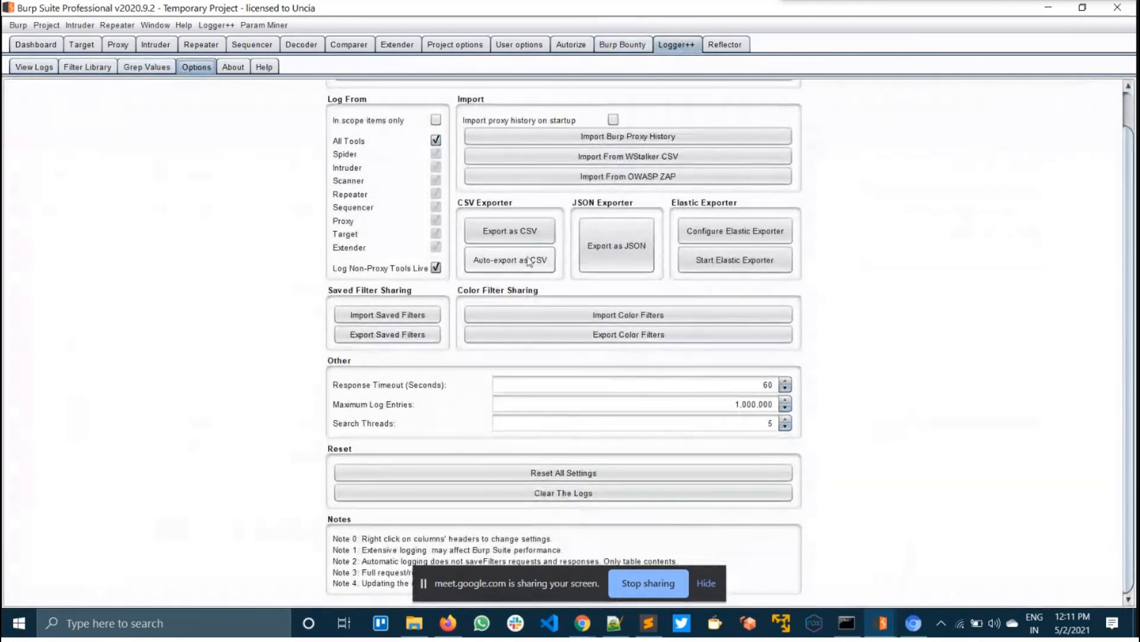
{"action": "scroll", "coordinate": [529, 269], "scroll_direction": "up", "scroll_amount": 3}
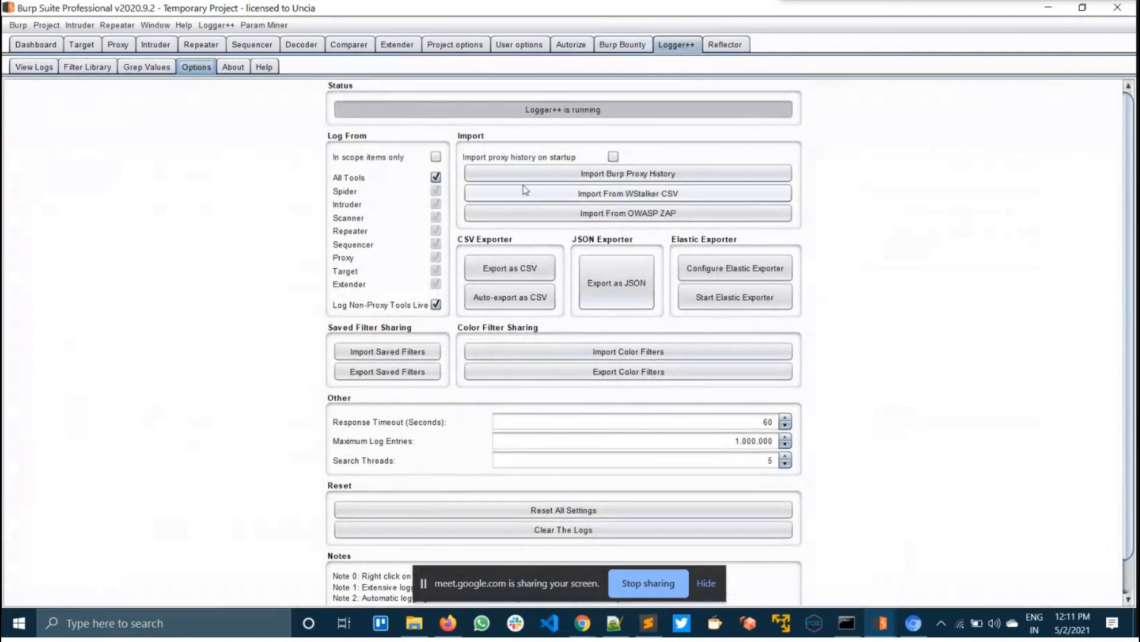
{"action": "scroll", "coordinate": [417, 208], "scroll_direction": "down", "scroll_amount": 3}
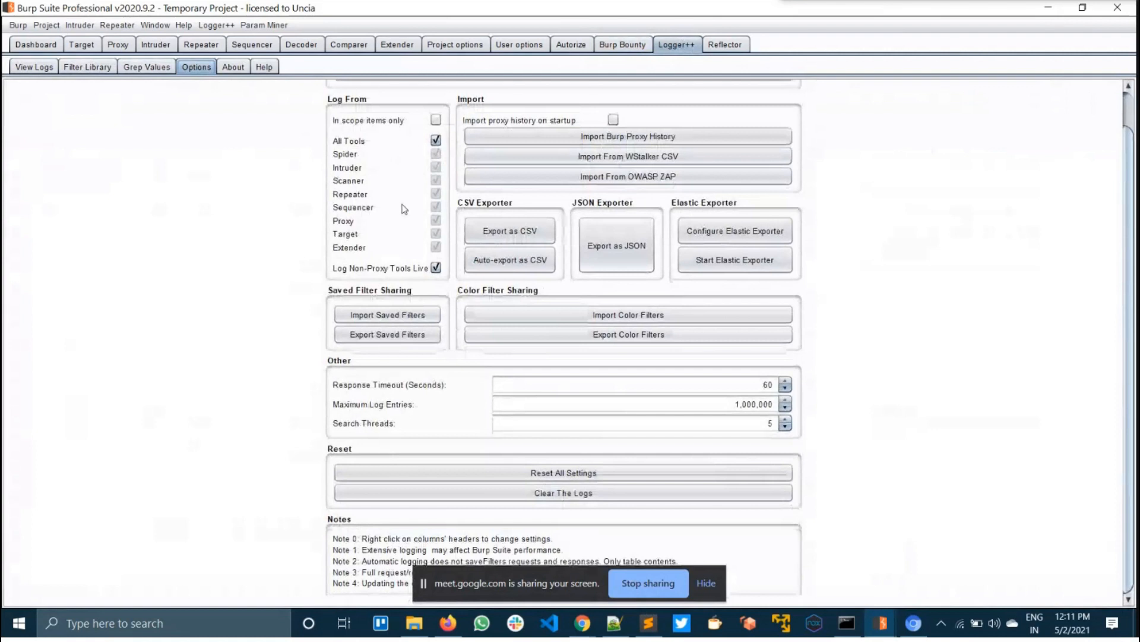
{"action": "left_click", "coordinate": [436, 140]}
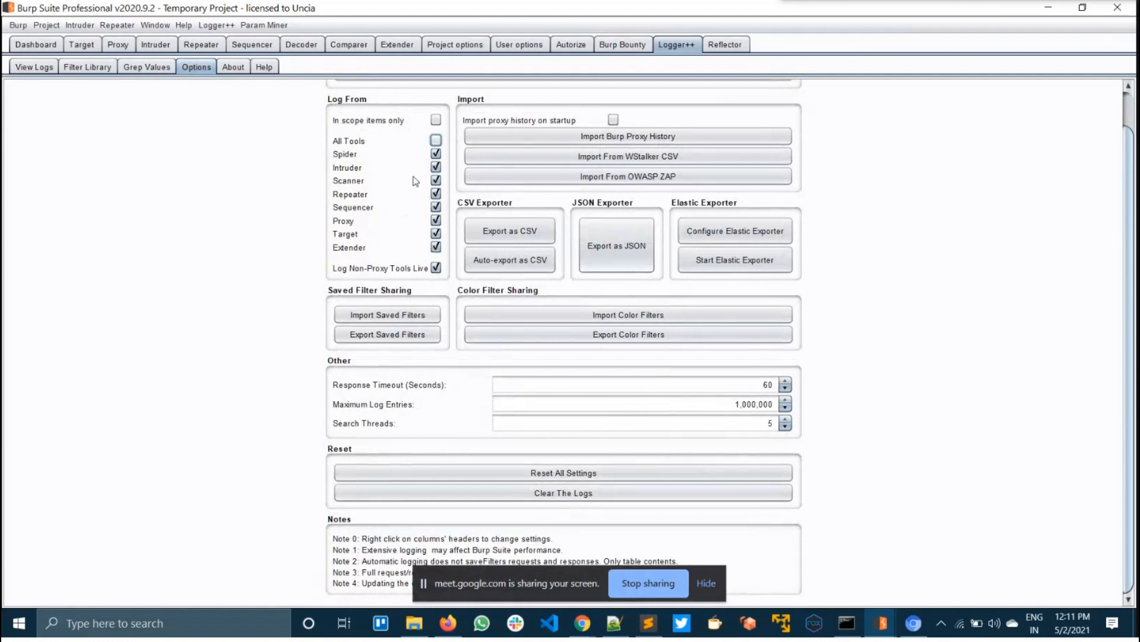
{"action": "scroll", "coordinate": [355, 207], "scroll_direction": "up", "scroll_amount": 2}
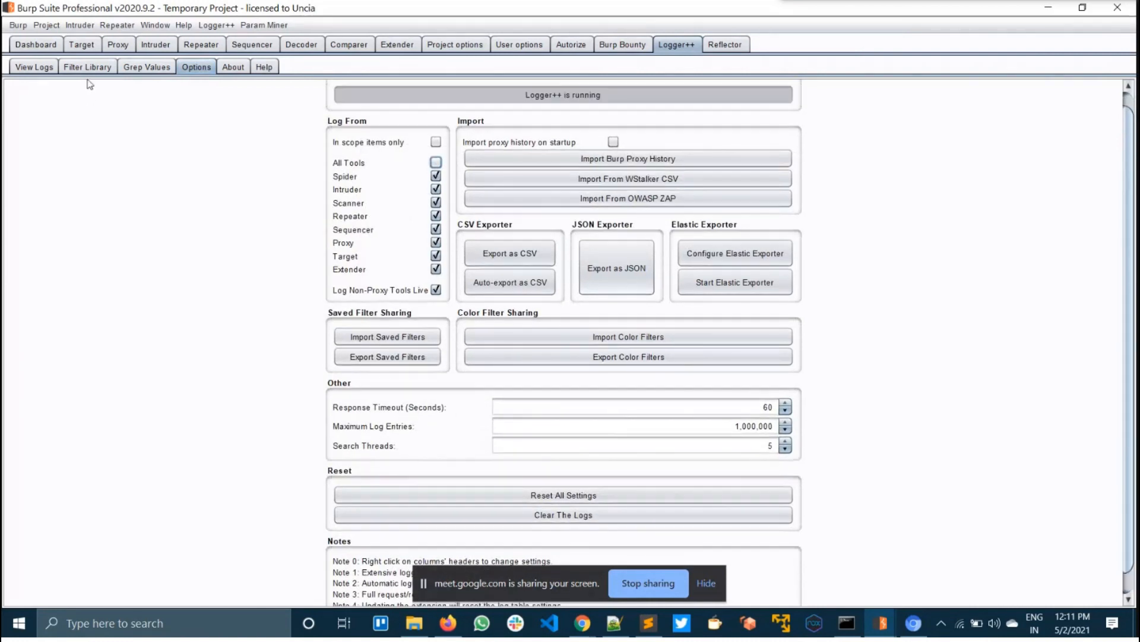
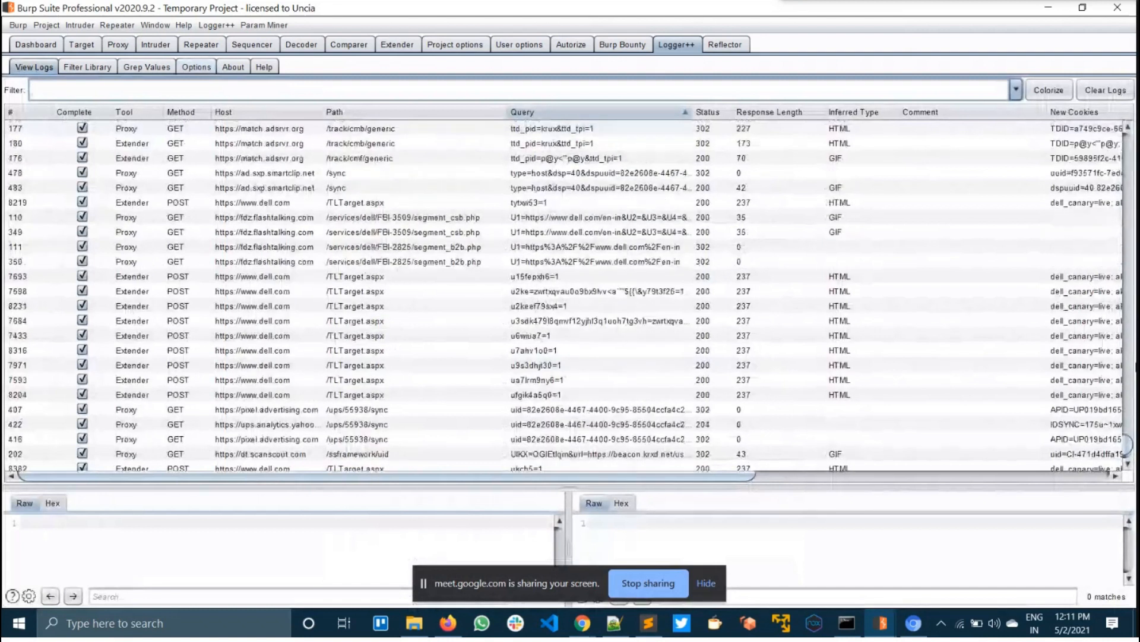
Inspect the logged dell.com request for /en-in/shop/scc/sc/5b1c64615861 in Logger++ with enlarged request and response panes
{"action": "left_click_drag", "start_coordinate": [1130, 455], "coordinate": [1128, 157]}
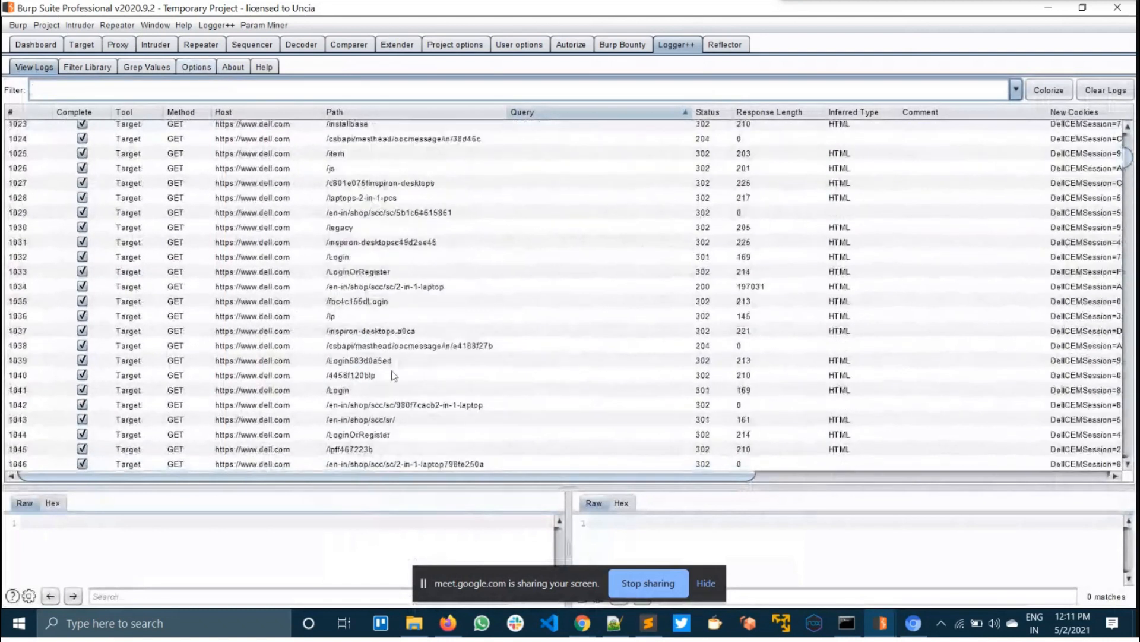
{"action": "left_click", "coordinate": [246, 213]}
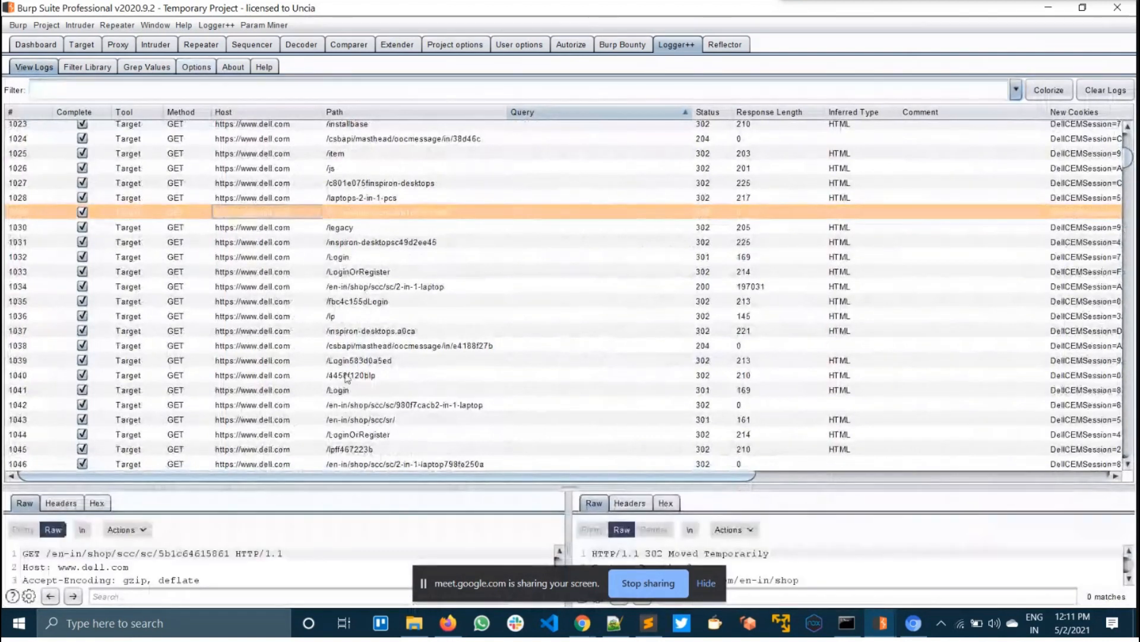
{"action": "scroll", "coordinate": [348, 378], "scroll_direction": "down", "scroll_amount": 20}
{"action": "scroll", "coordinate": [340, 312], "scroll_direction": "up", "scroll_amount": 20}
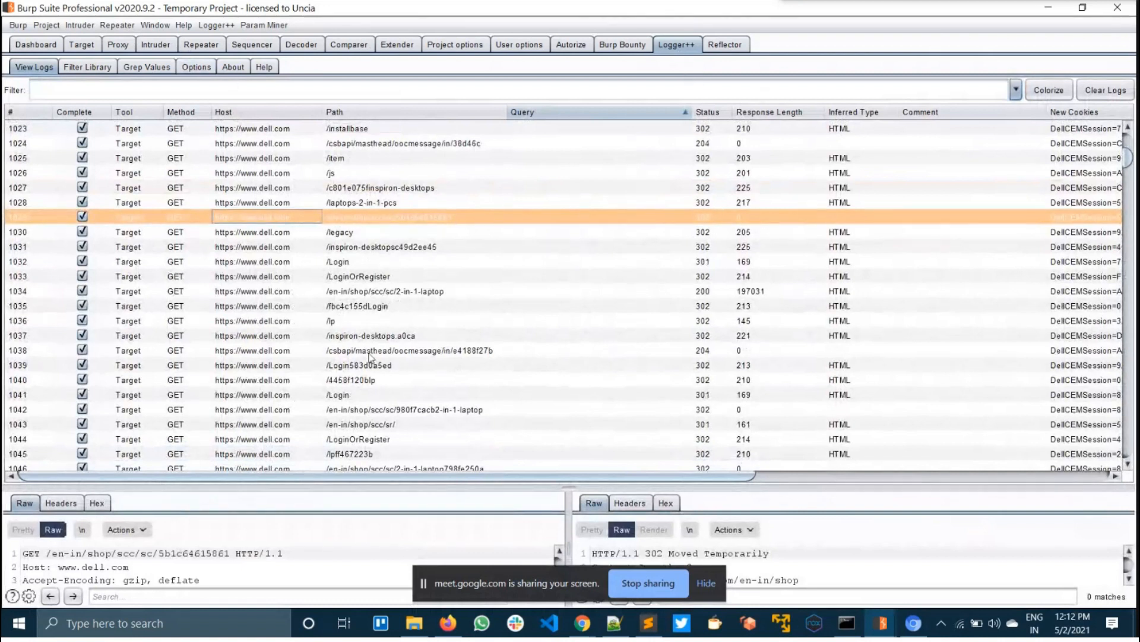
{"action": "left_click_drag", "start_coordinate": [465, 487], "coordinate": [250, 235]}
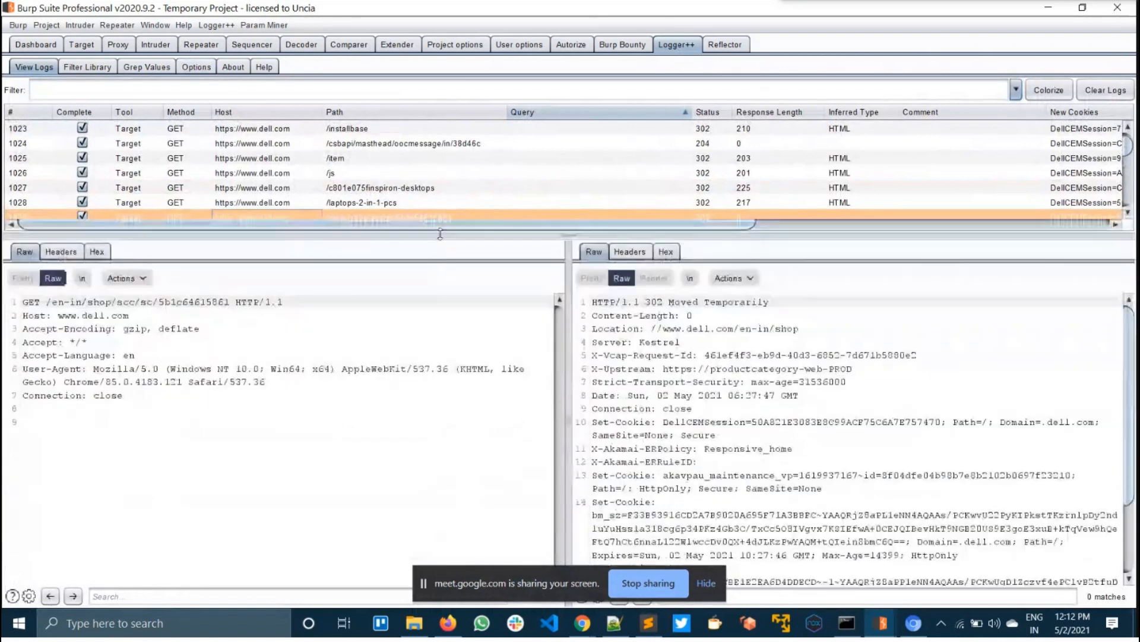
Search the logged traffic for values matching the regex id= in Logger++
{"action": "left_click", "coordinate": [147, 66]}
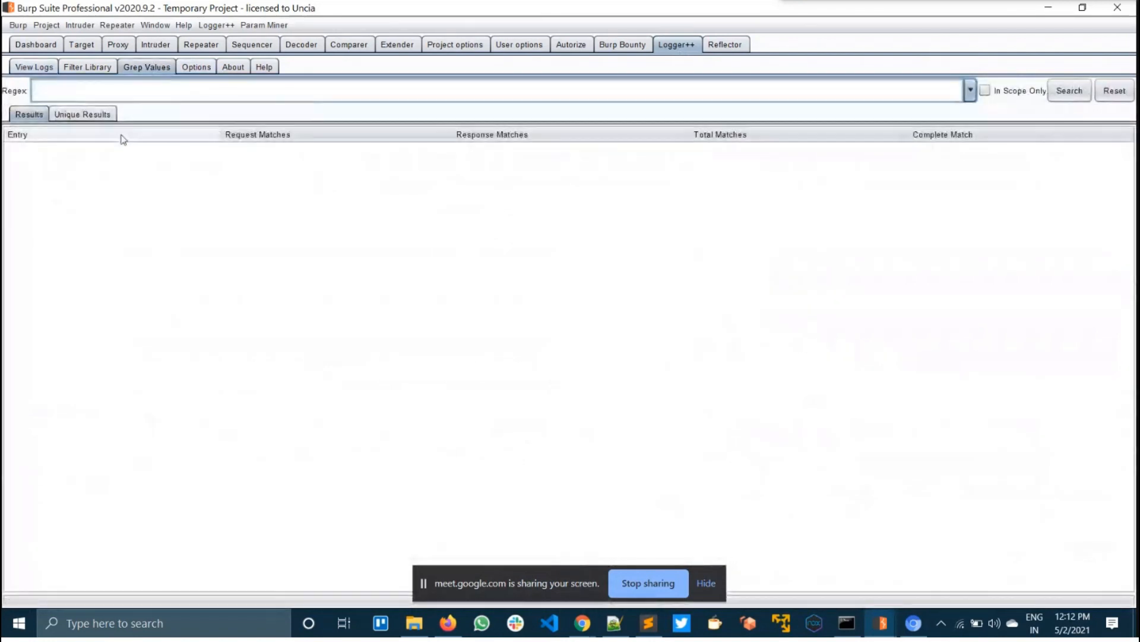
{"action": "type", "text": "id="}
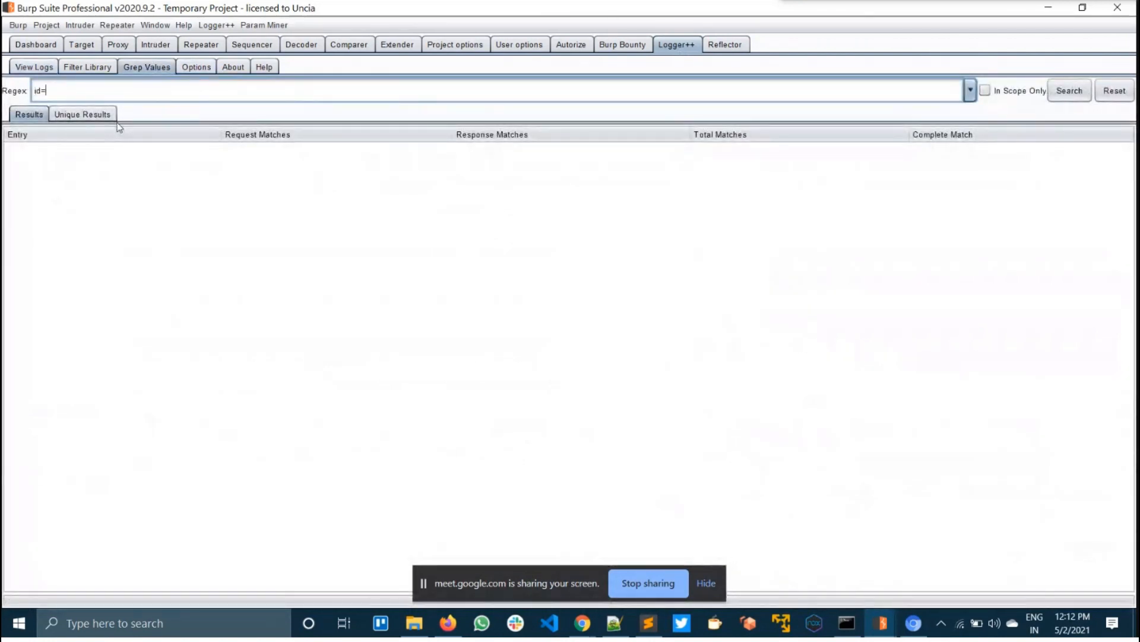
{"action": "left_click", "coordinate": [1070, 92]}
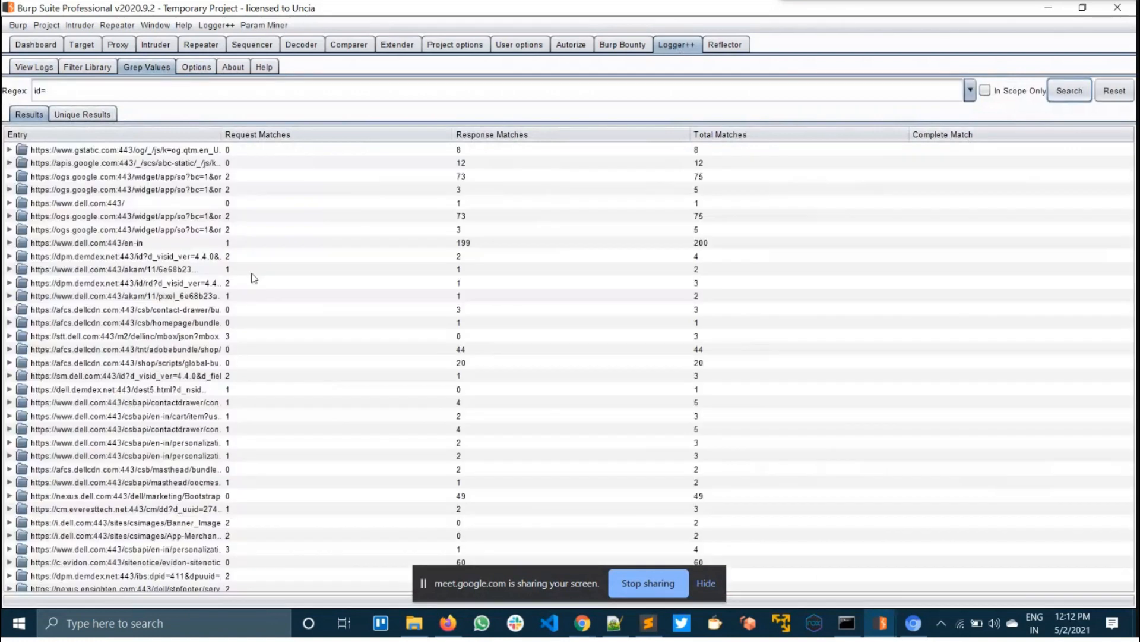
Expand an ogs.google.com widget entry in the grep results and view its first request match in the logs
{"action": "left_click", "coordinate": [143, 257]}
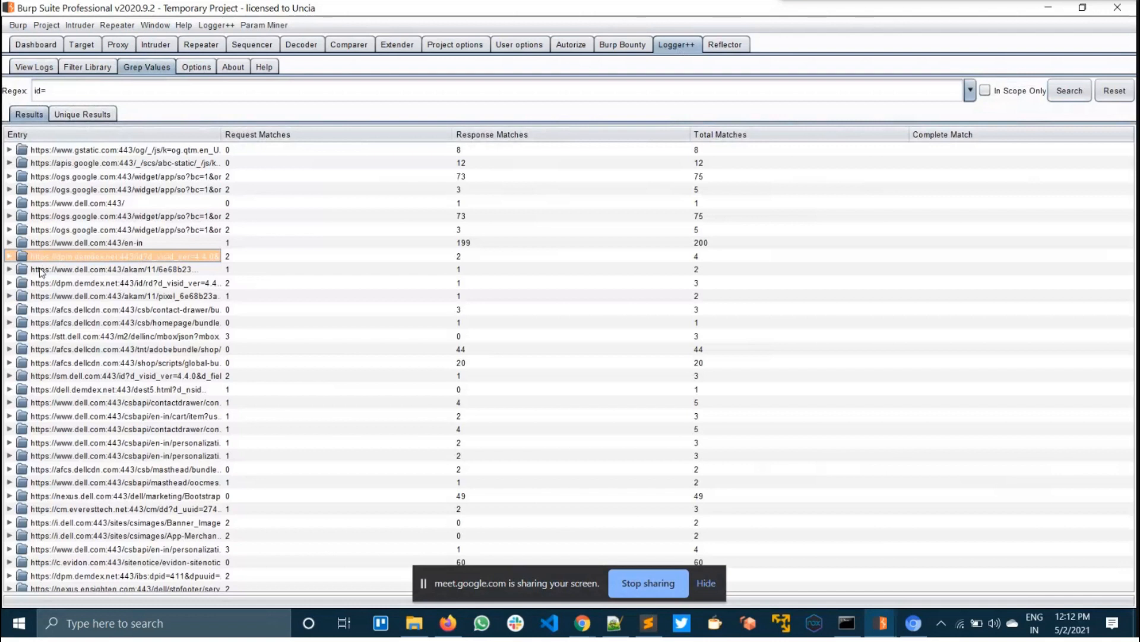
{"action": "left_click", "coordinate": [10, 269]}
{"action": "left_click", "coordinate": [9, 269]}
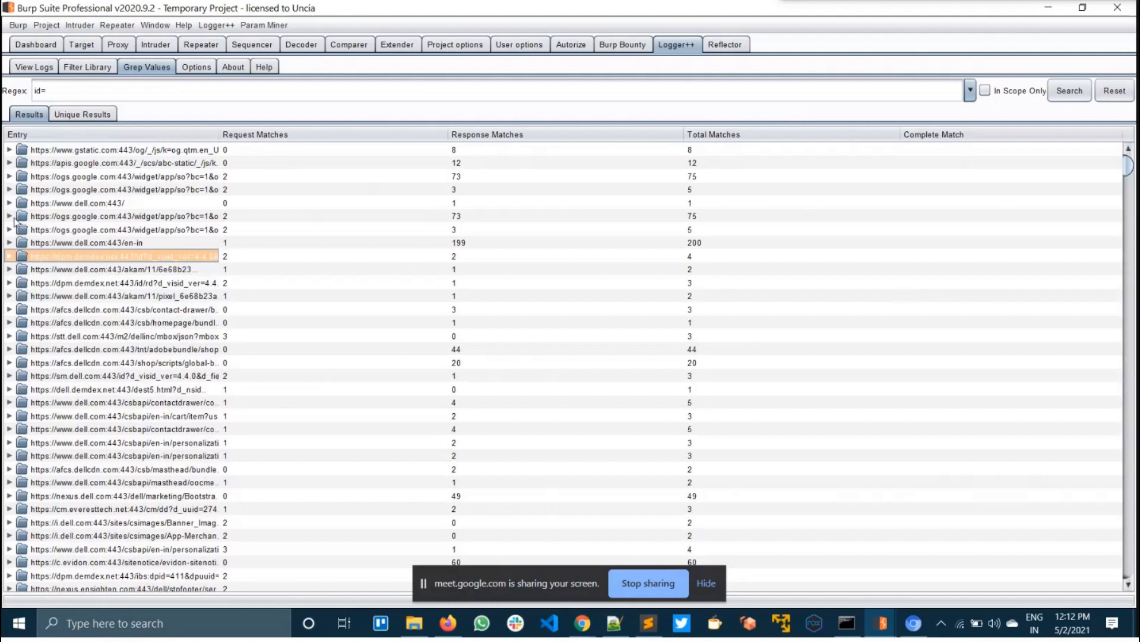
{"action": "left_click", "coordinate": [10, 216]}
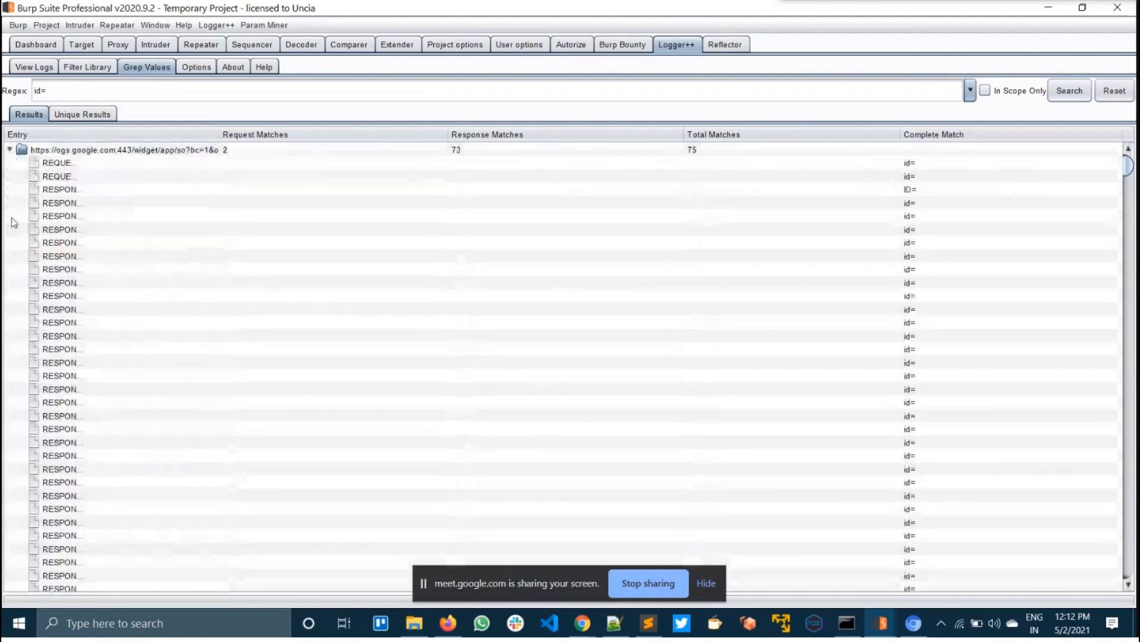
{"action": "left_click", "coordinate": [82, 166]}
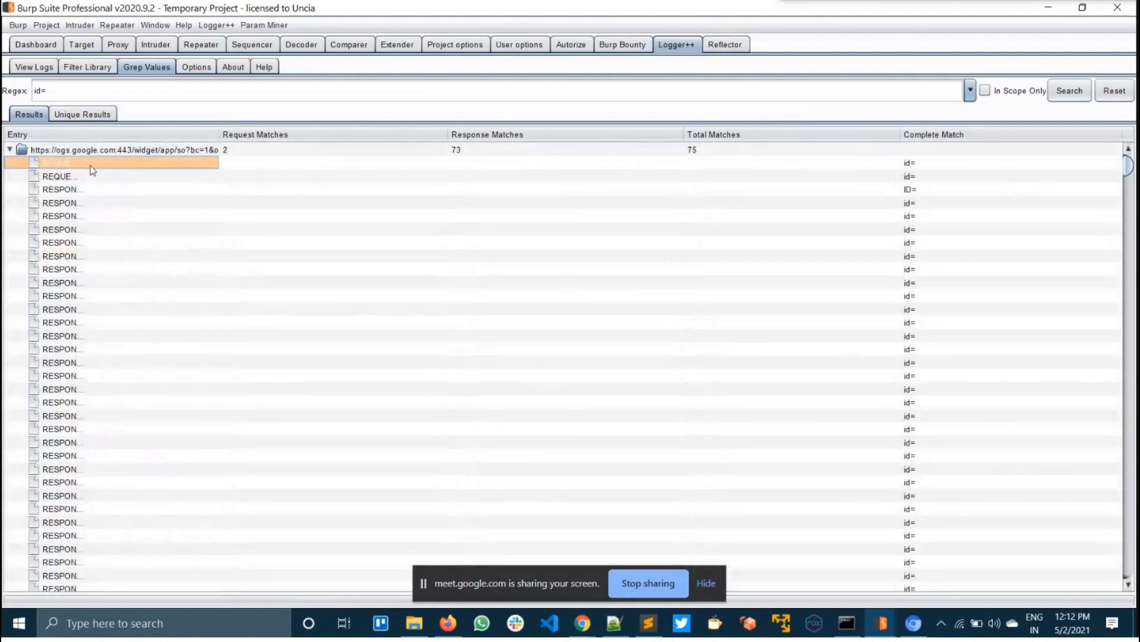
{"action": "right_click", "coordinate": [92, 170]}
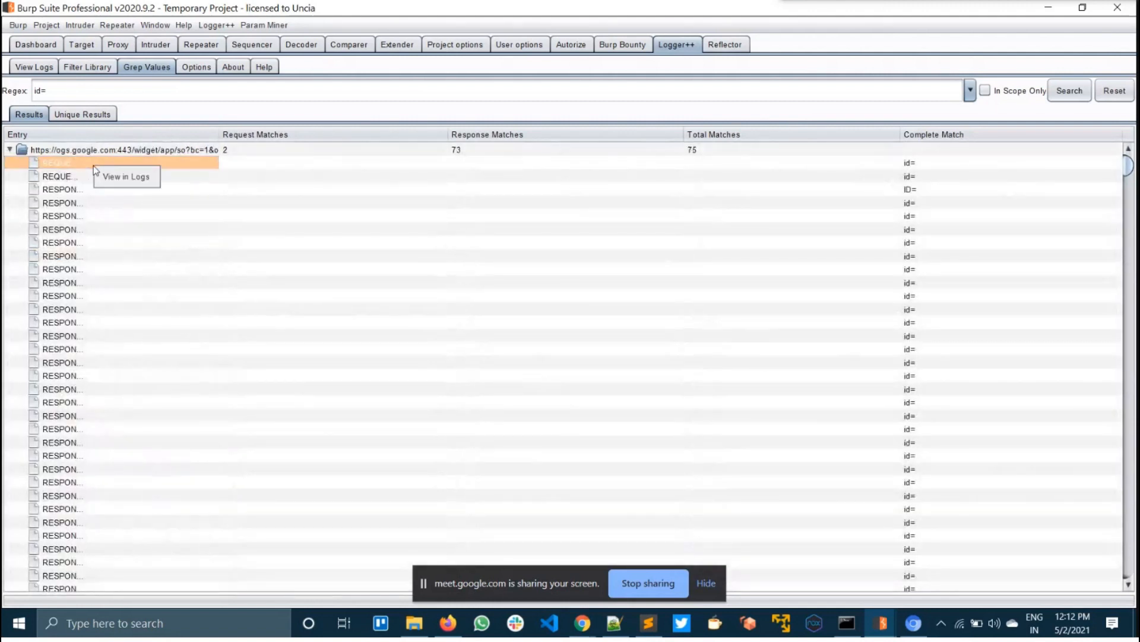
{"action": "left_click", "coordinate": [128, 177]}
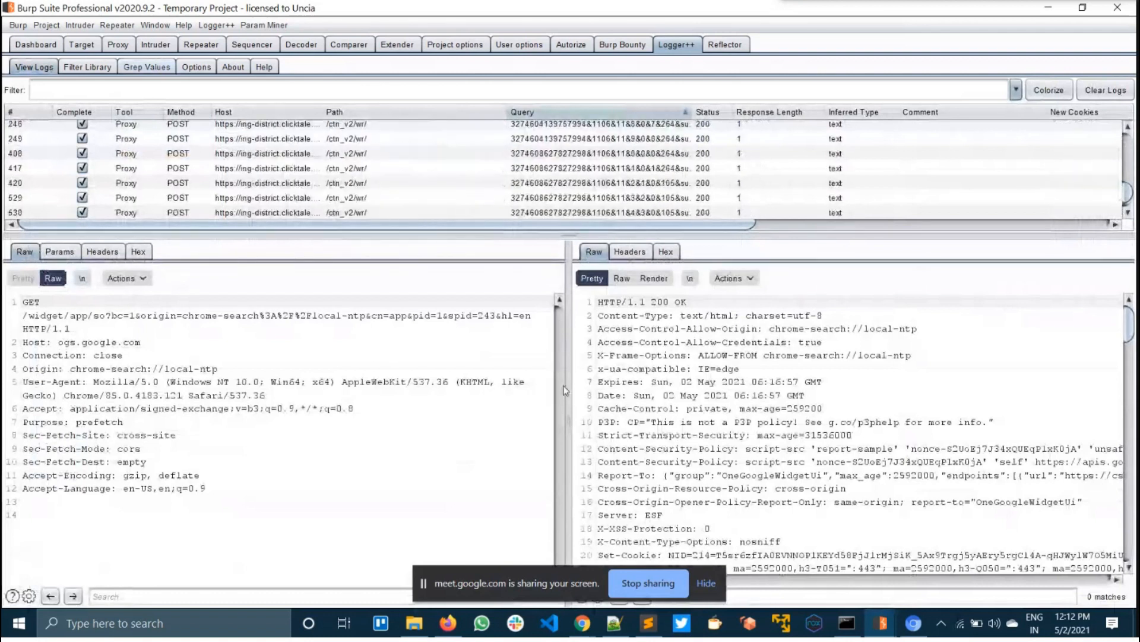
Browse the dell.com log entries in an enlarged log table and dismiss the Mail notification
{"action": "scroll", "coordinate": [799, 392], "scroll_direction": "down", "scroll_amount": 15}
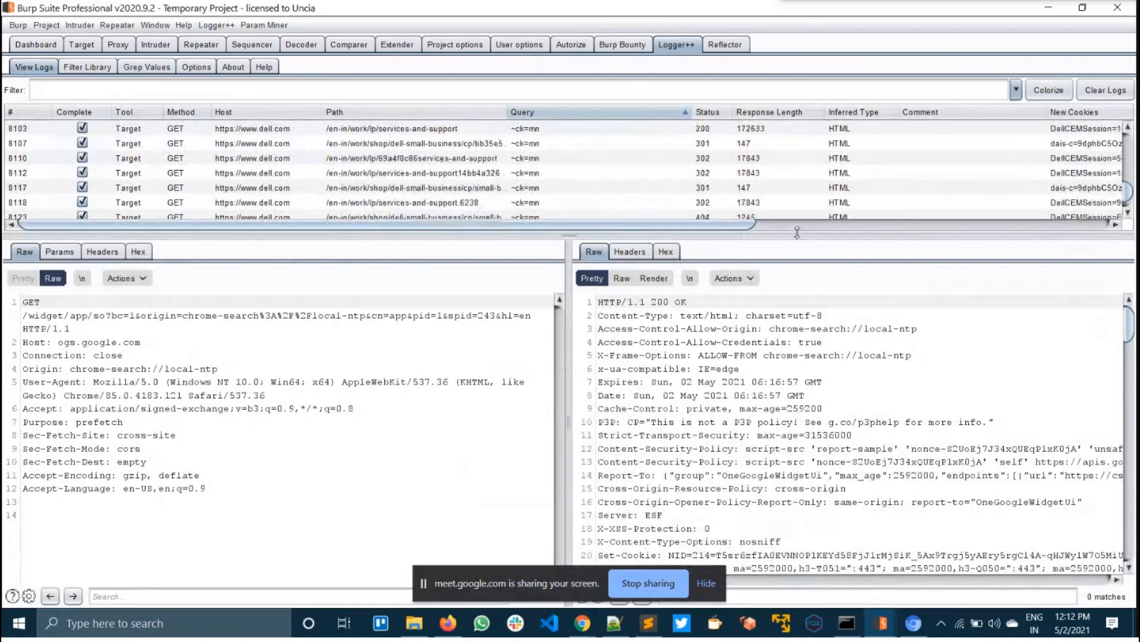
{"action": "left_click_drag", "start_coordinate": [776, 237], "coordinate": [776, 463]}
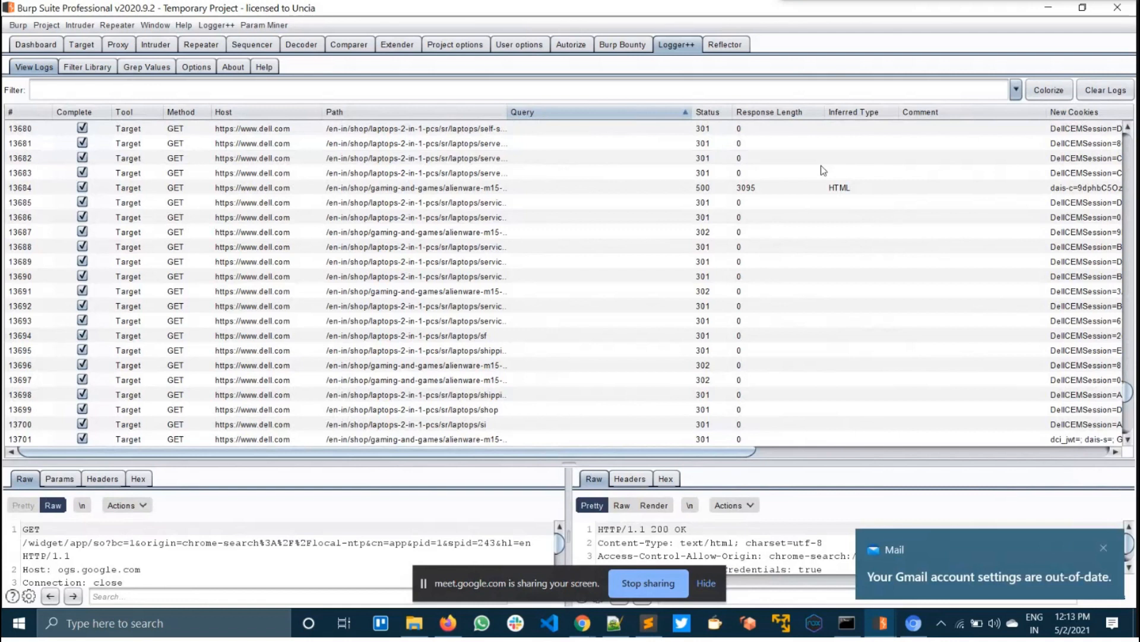
{"action": "left_click", "coordinate": [1110, 551]}
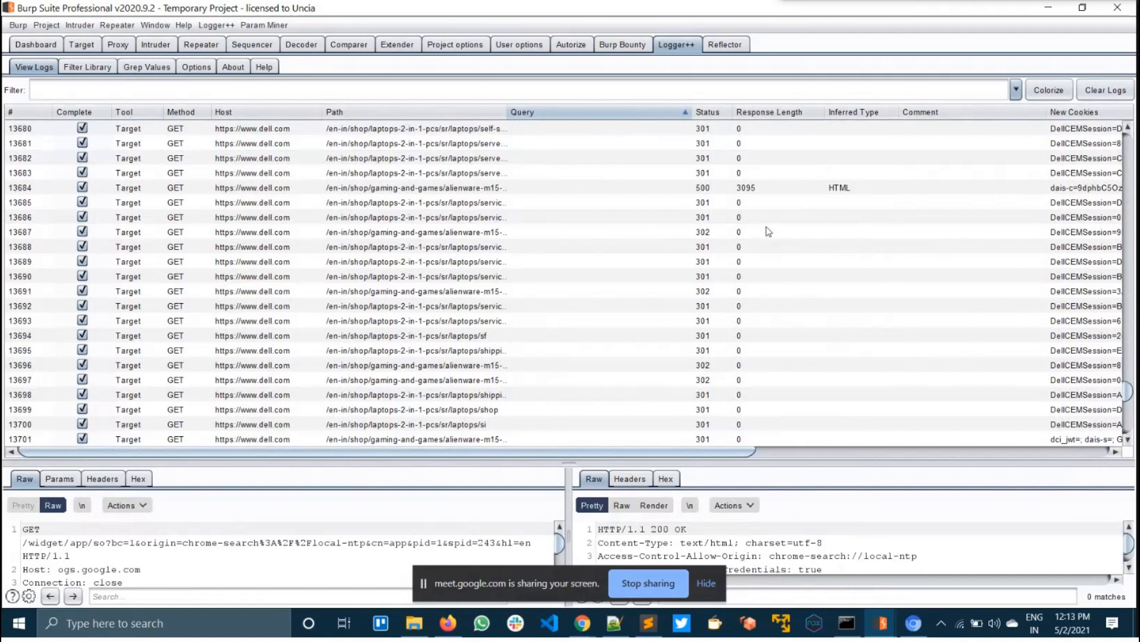